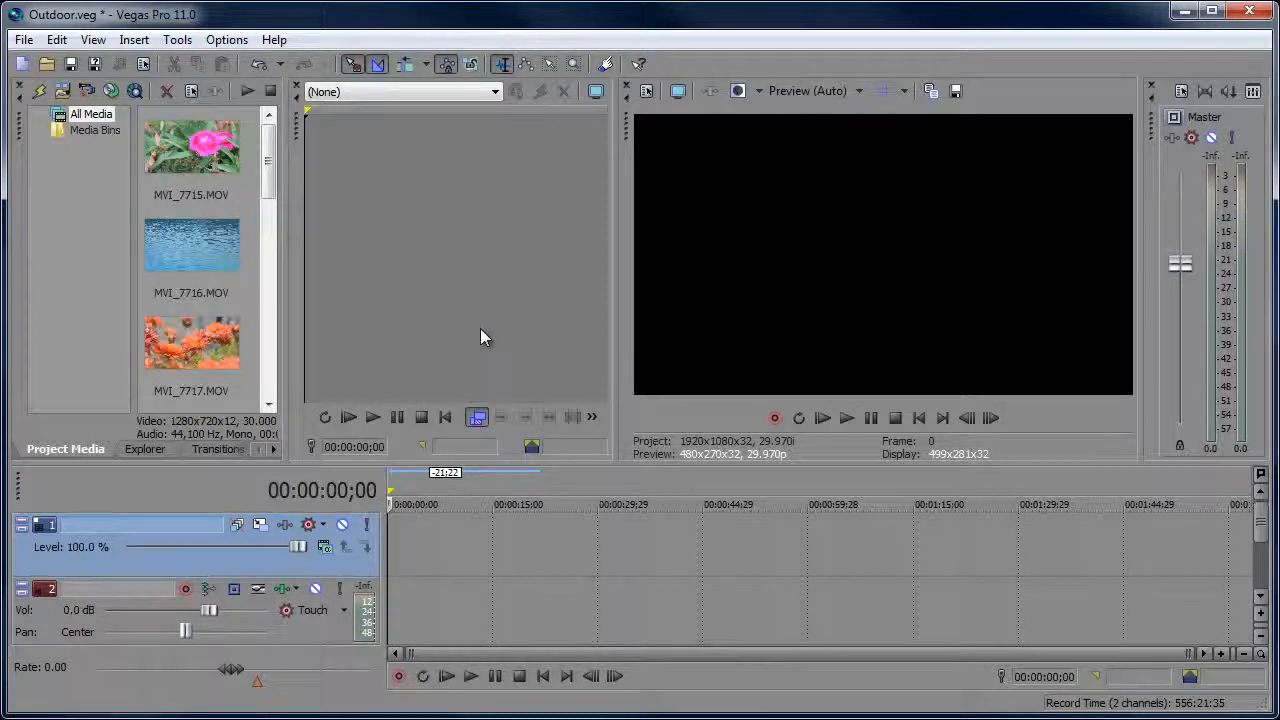
Close the Master mixer and widen the Trimmer until its full set of controls fits
click(1149, 87)
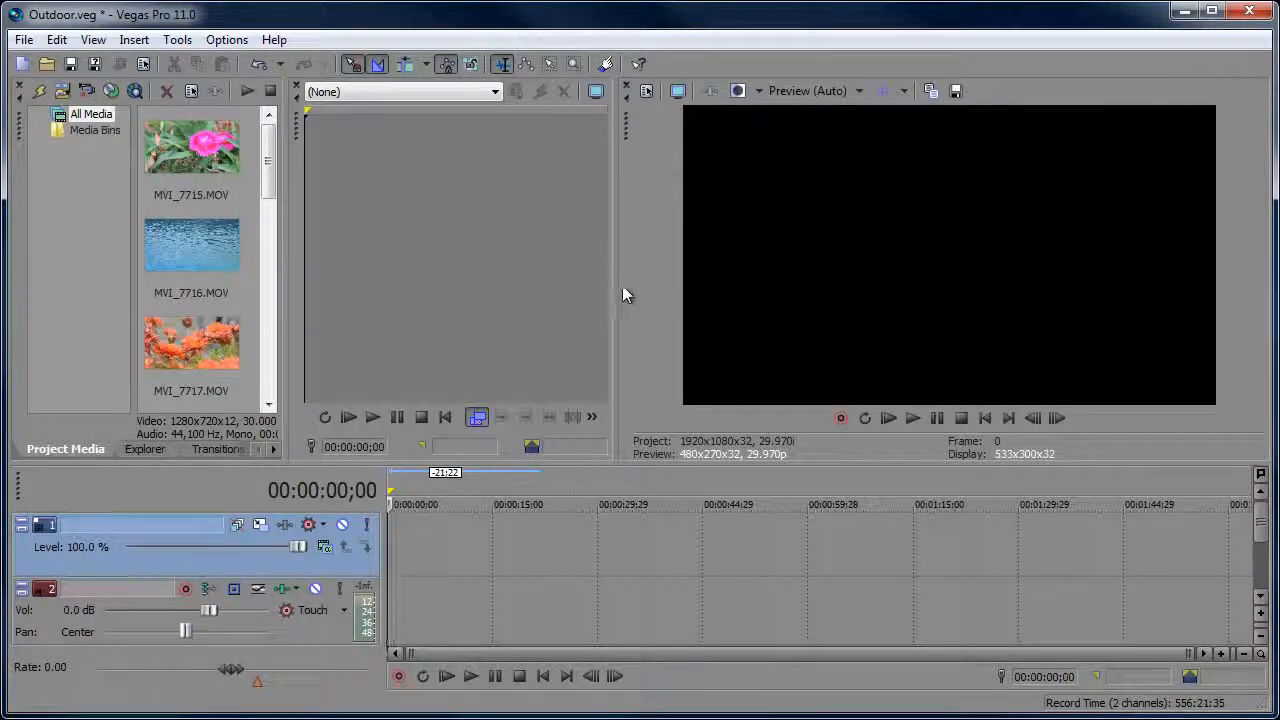
drag(622, 287, 627, 287)
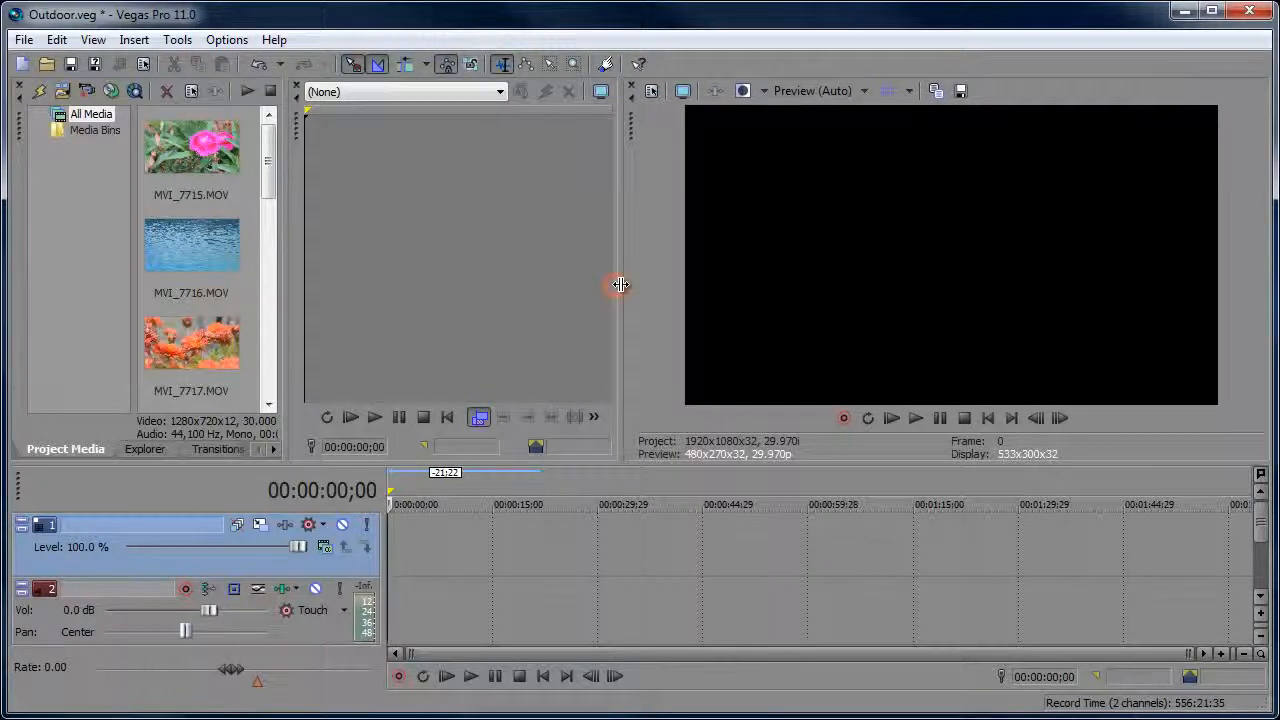
click(594, 418)
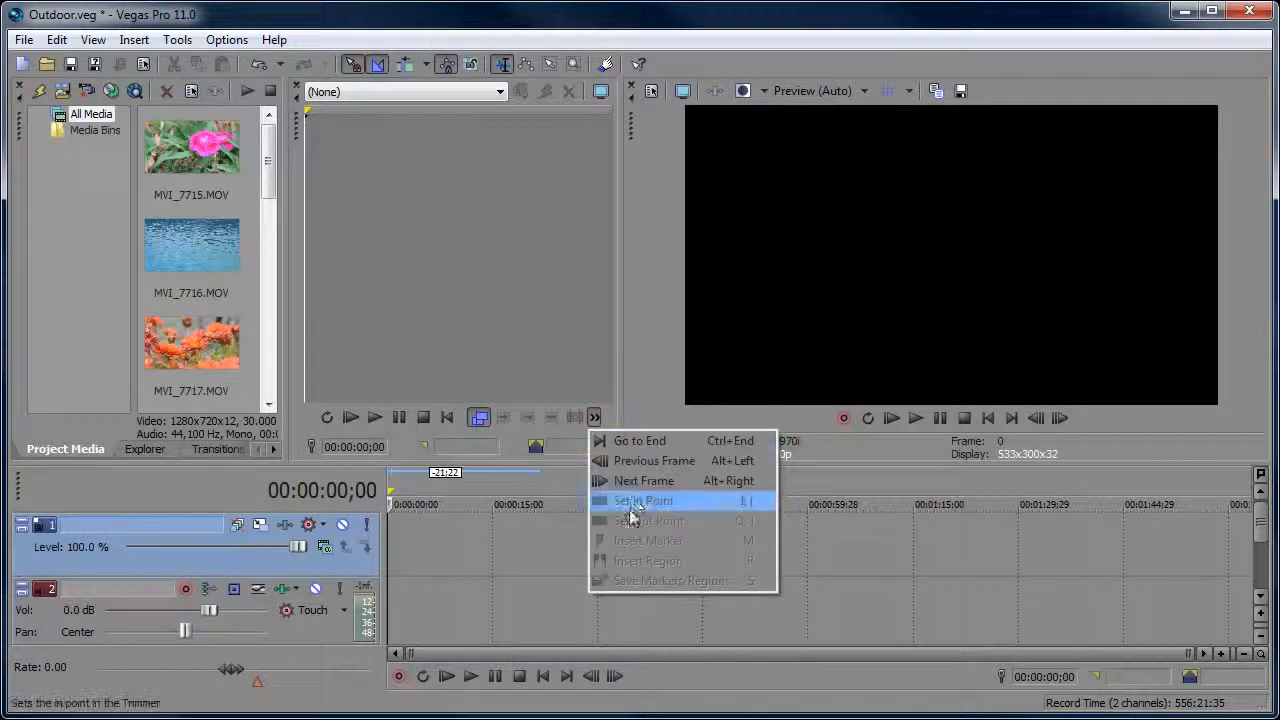
click(616, 342)
drag(624, 342, 828, 359)
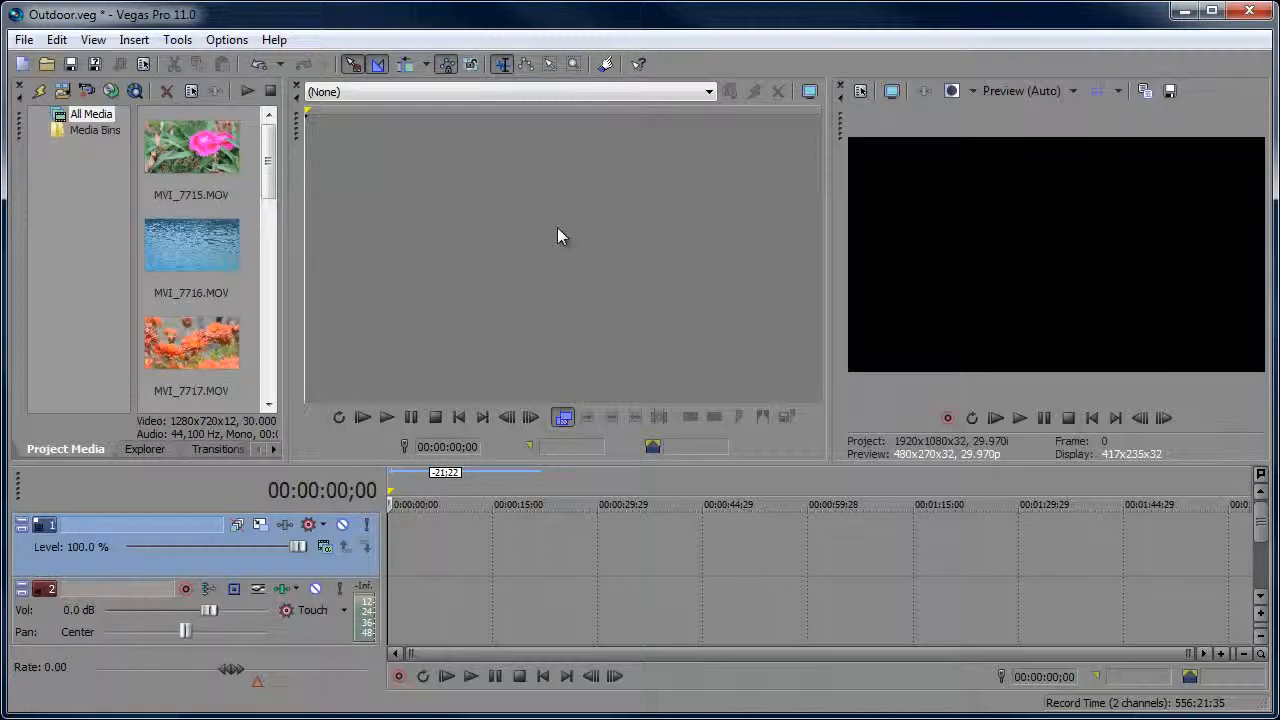
Add the MVI_7715.MOV clip from the project media to the timeline
right_click(230, 158)
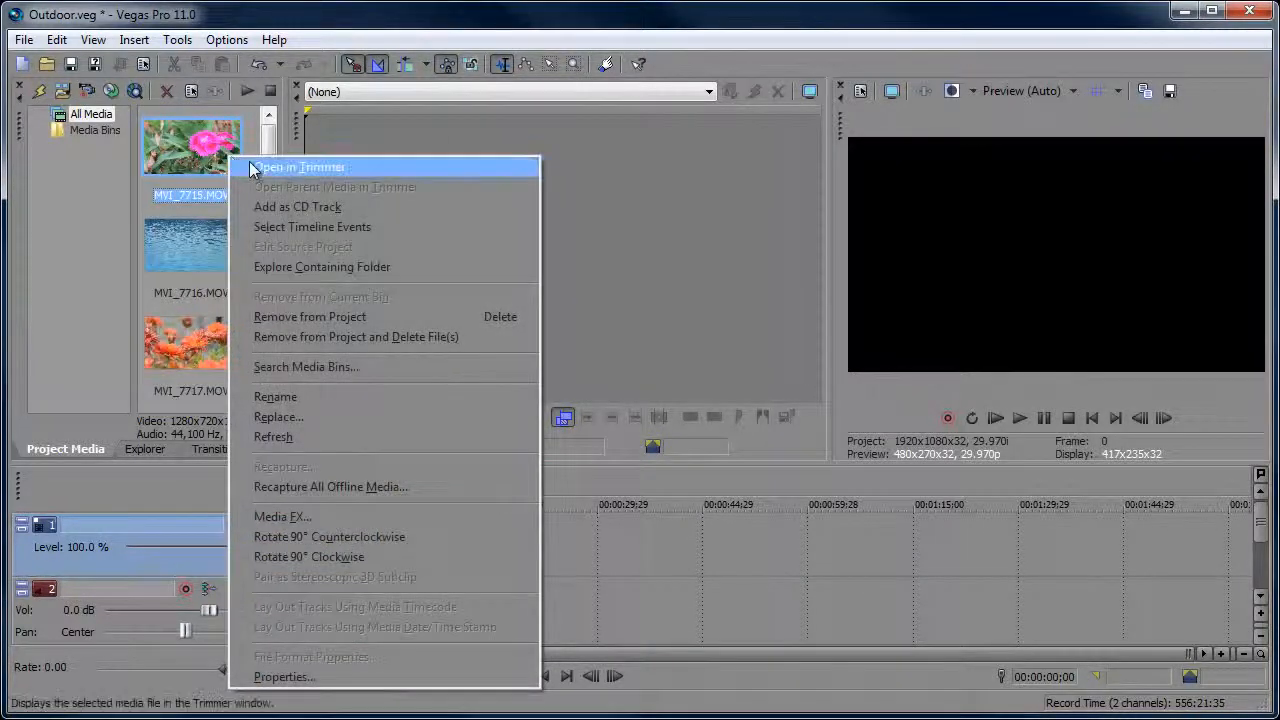
click(529, 40)
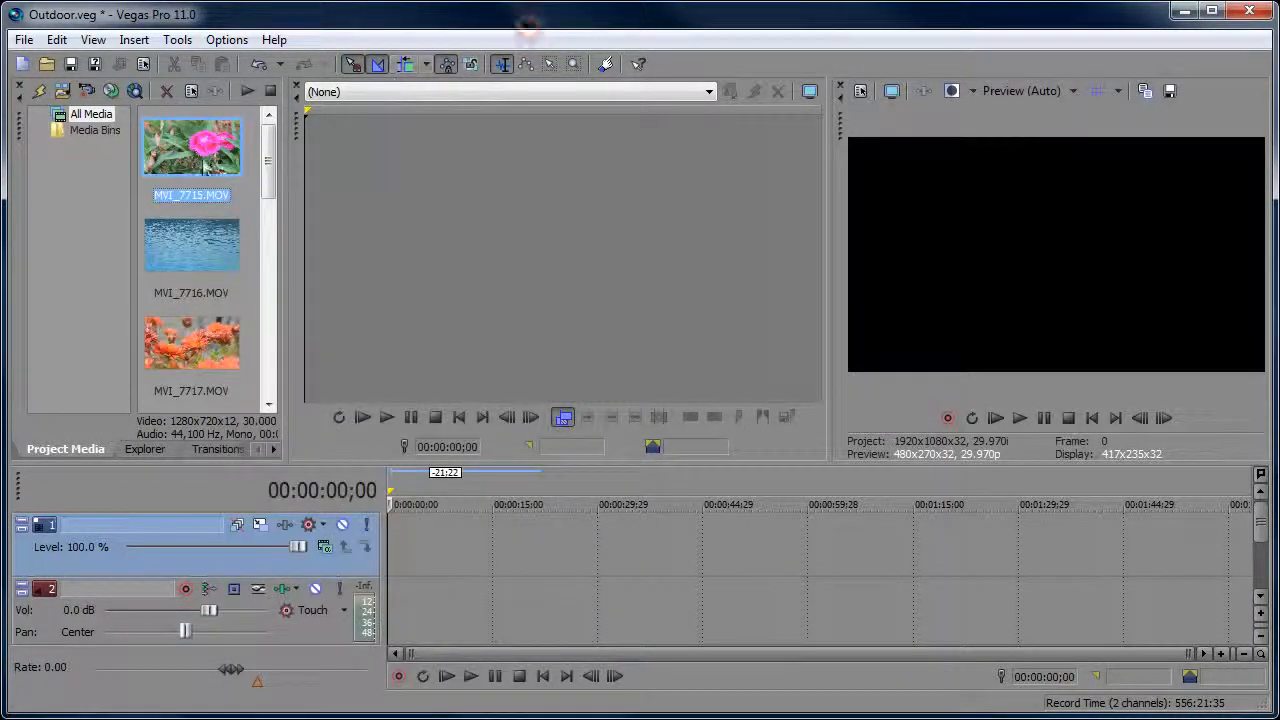
double_click(187, 161)
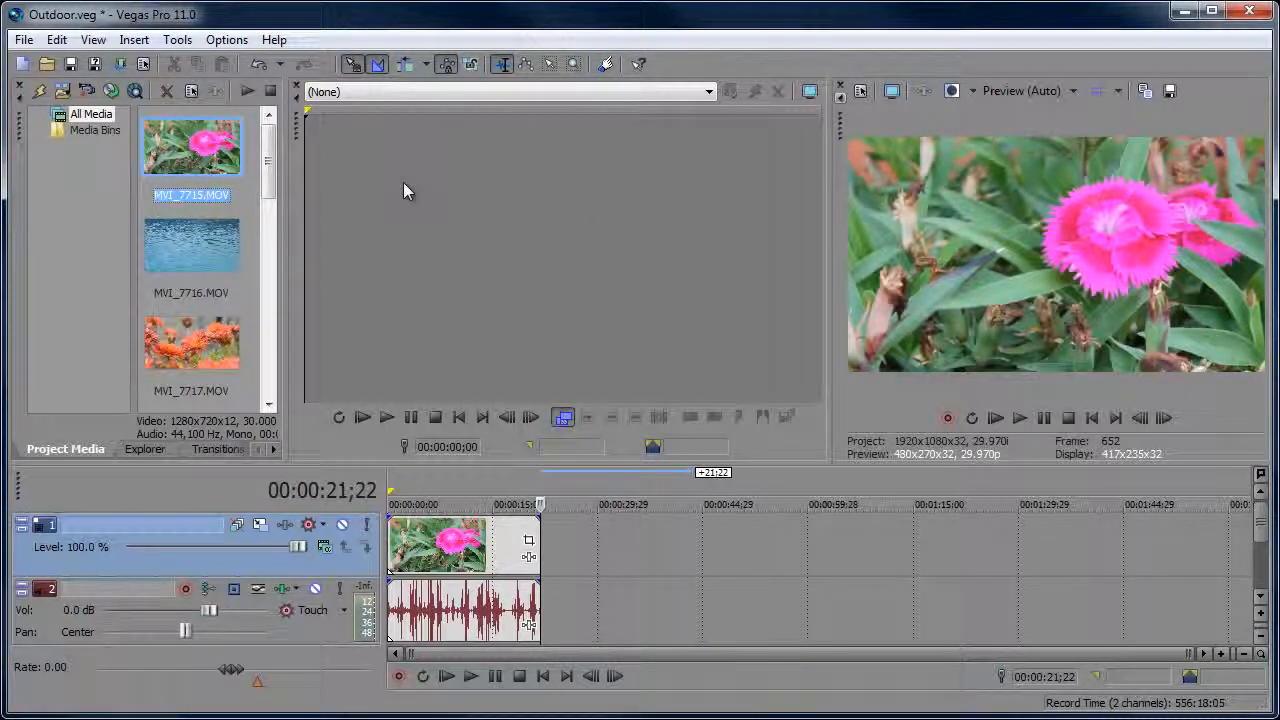
Enable the general preference "Double click on media file loads into Trimmer instead of tracks"
click(226, 40)
click(70, 568)
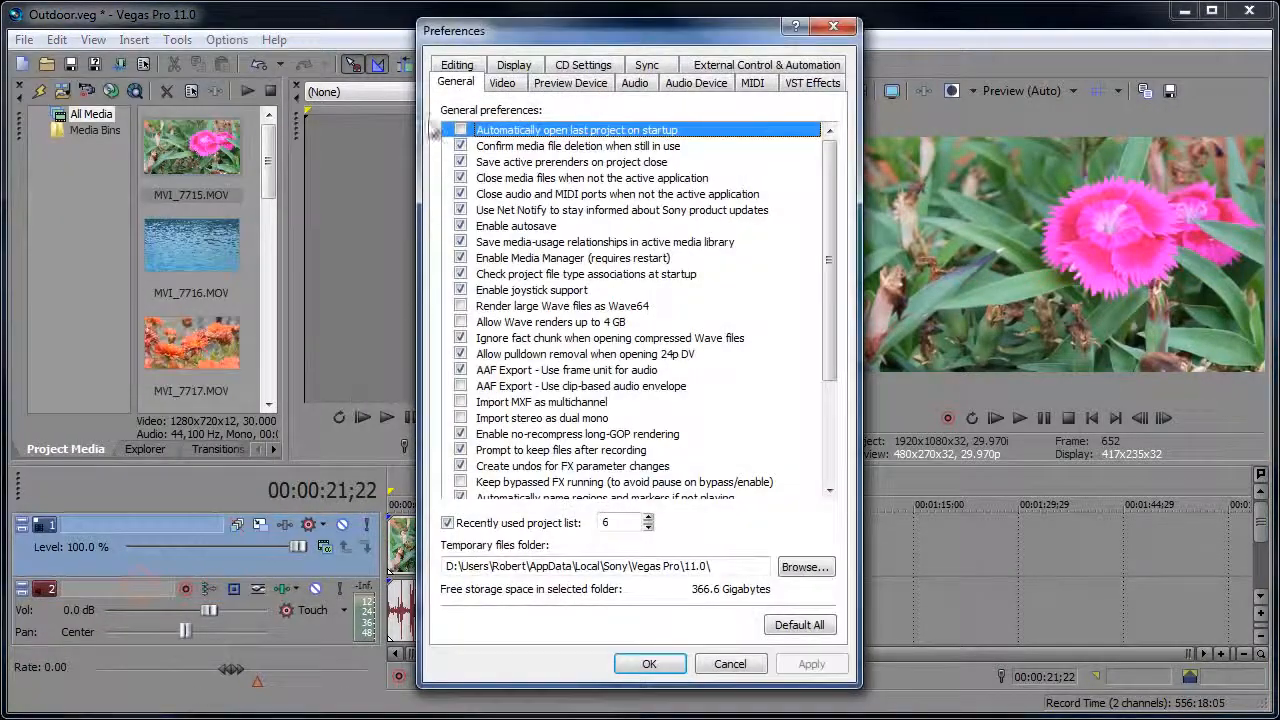
drag(830, 240, 829, 345)
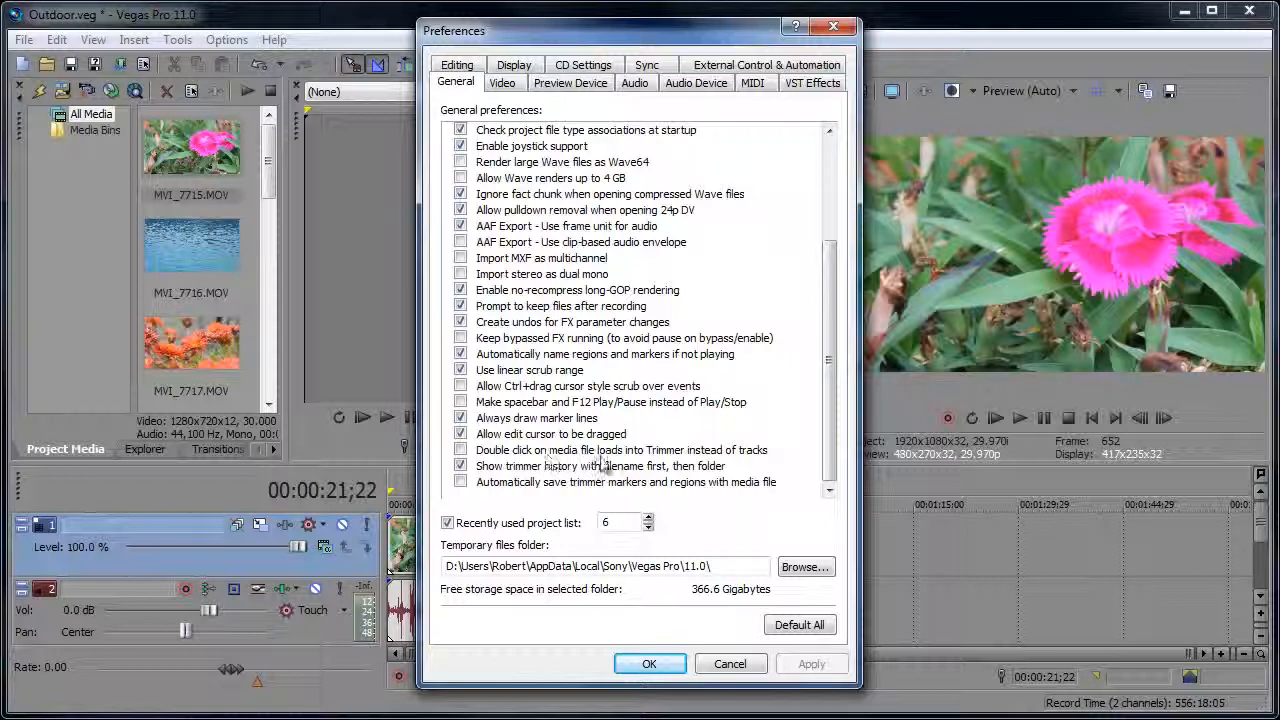
click(461, 451)
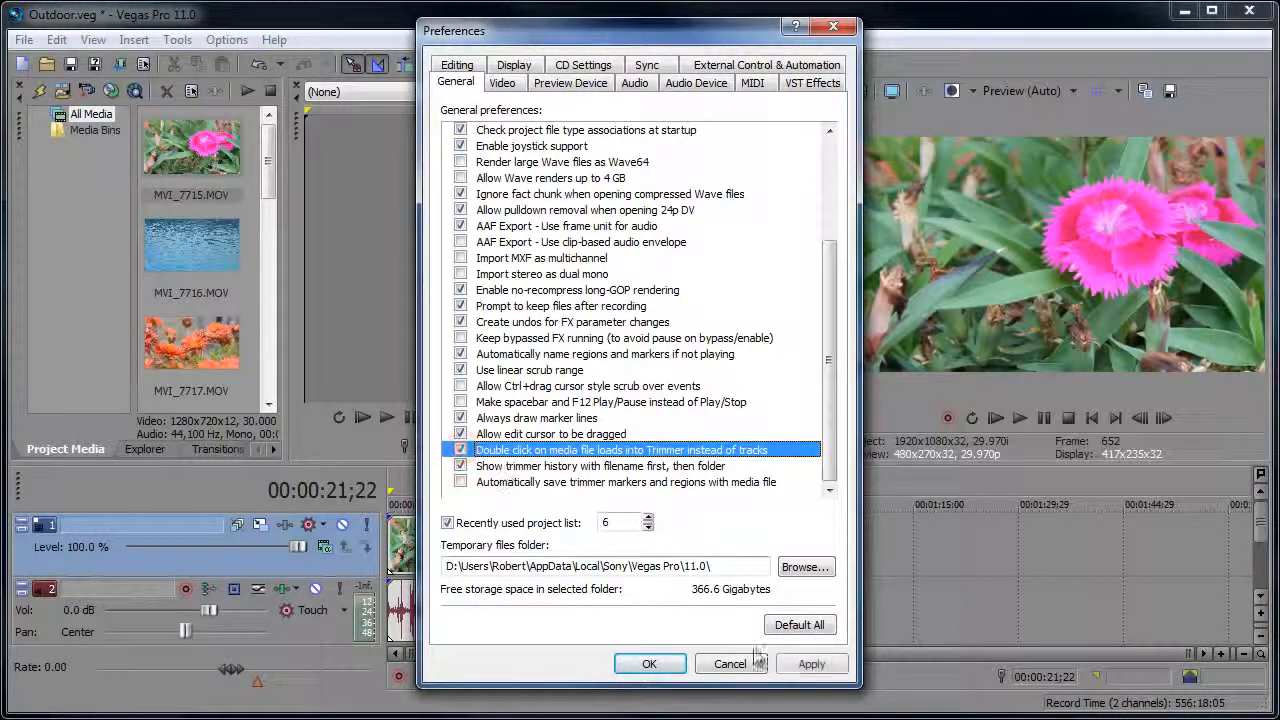
click(650, 665)
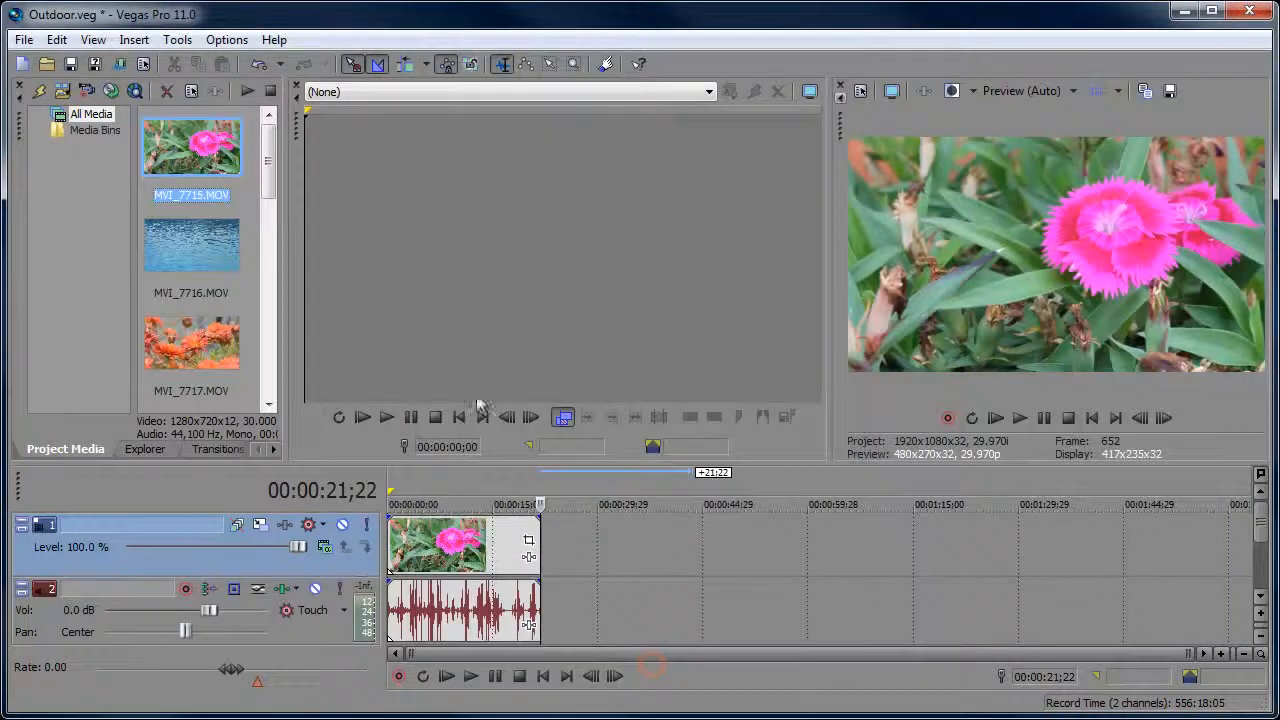
Load MVI_7715.MOV into the Trimmer and adjust the split between its video monitor and waveform
double_click(185, 155)
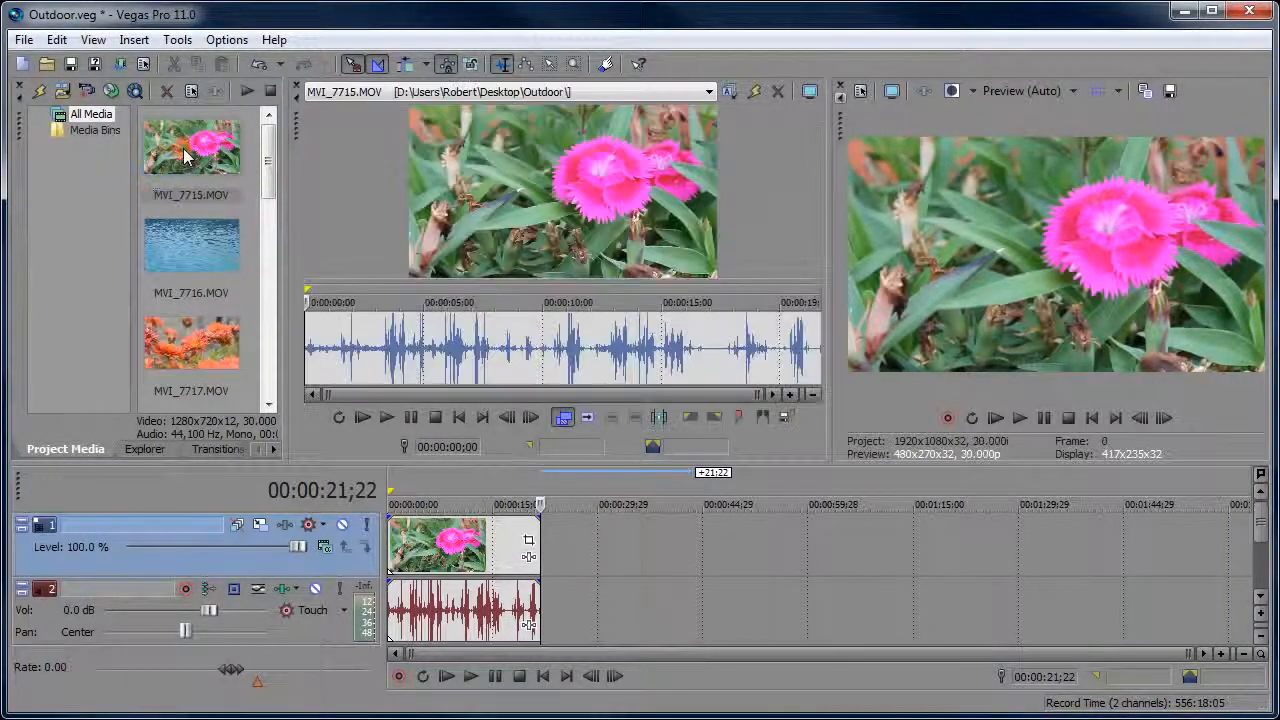
drag(547, 281, 547, 378)
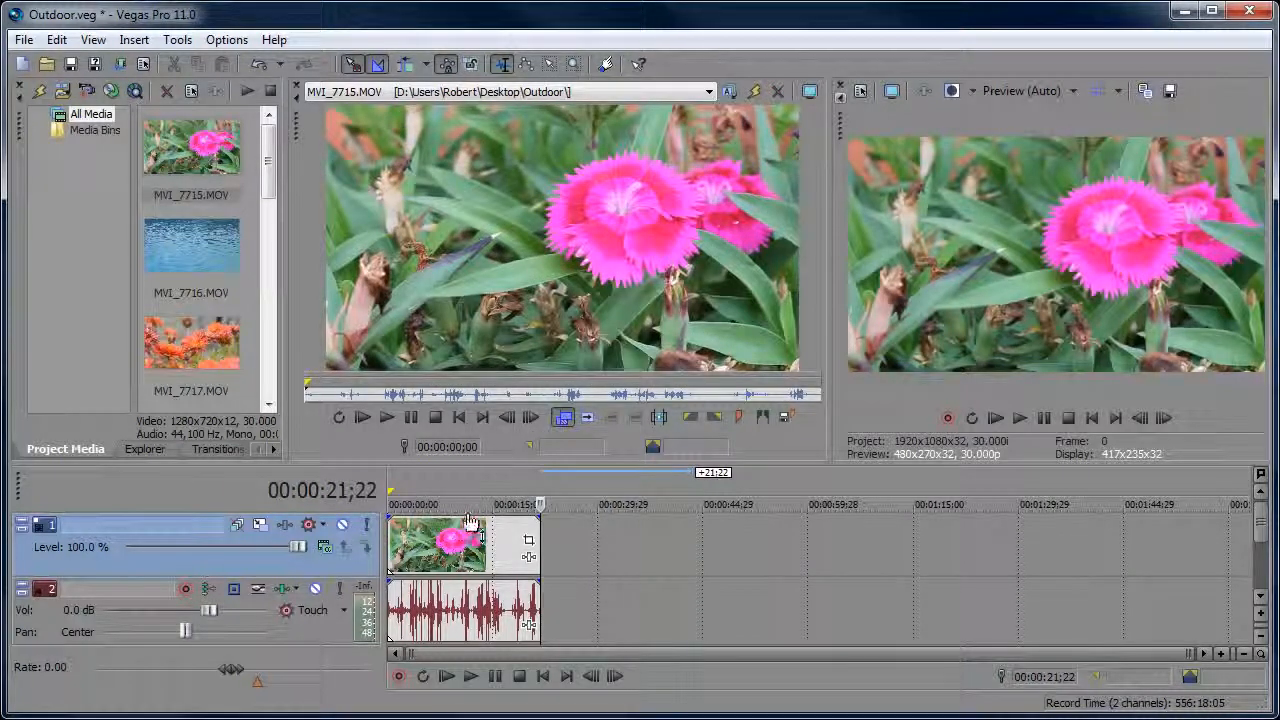
drag(456, 375, 470, 287)
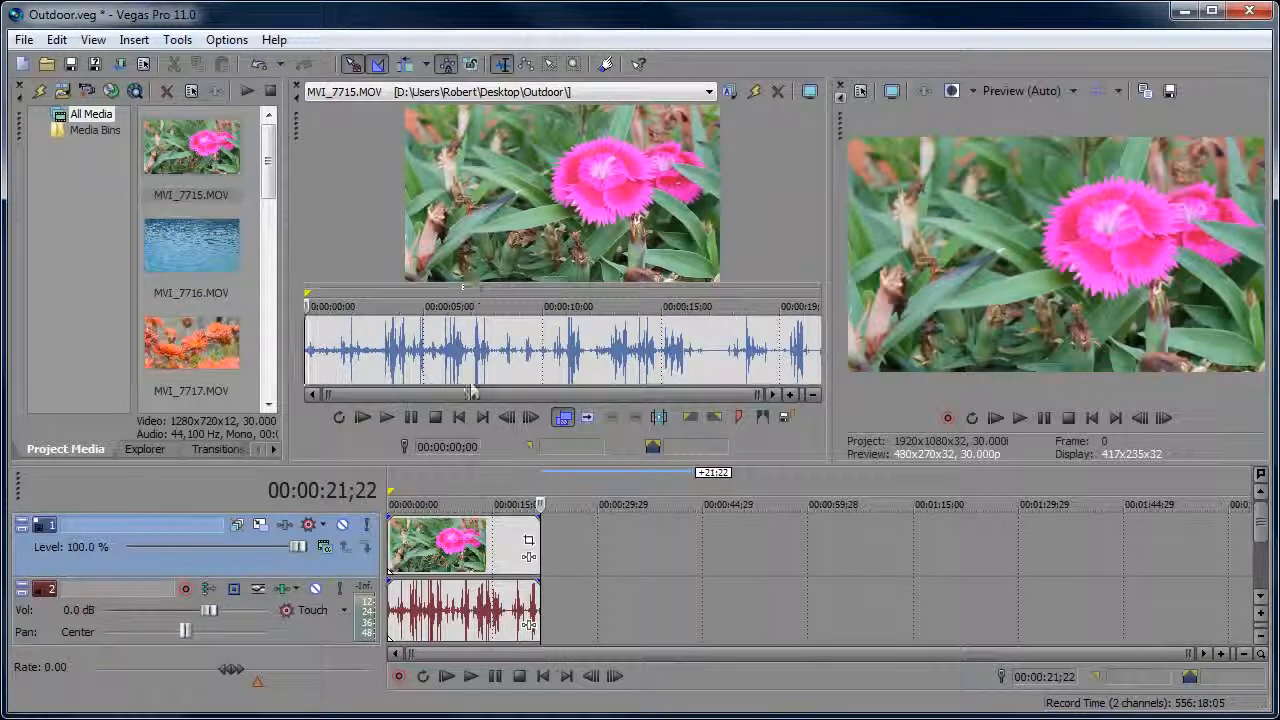
Delete the MVI_7715 clip from the timeline and return the cursor to the project start
click(430, 558)
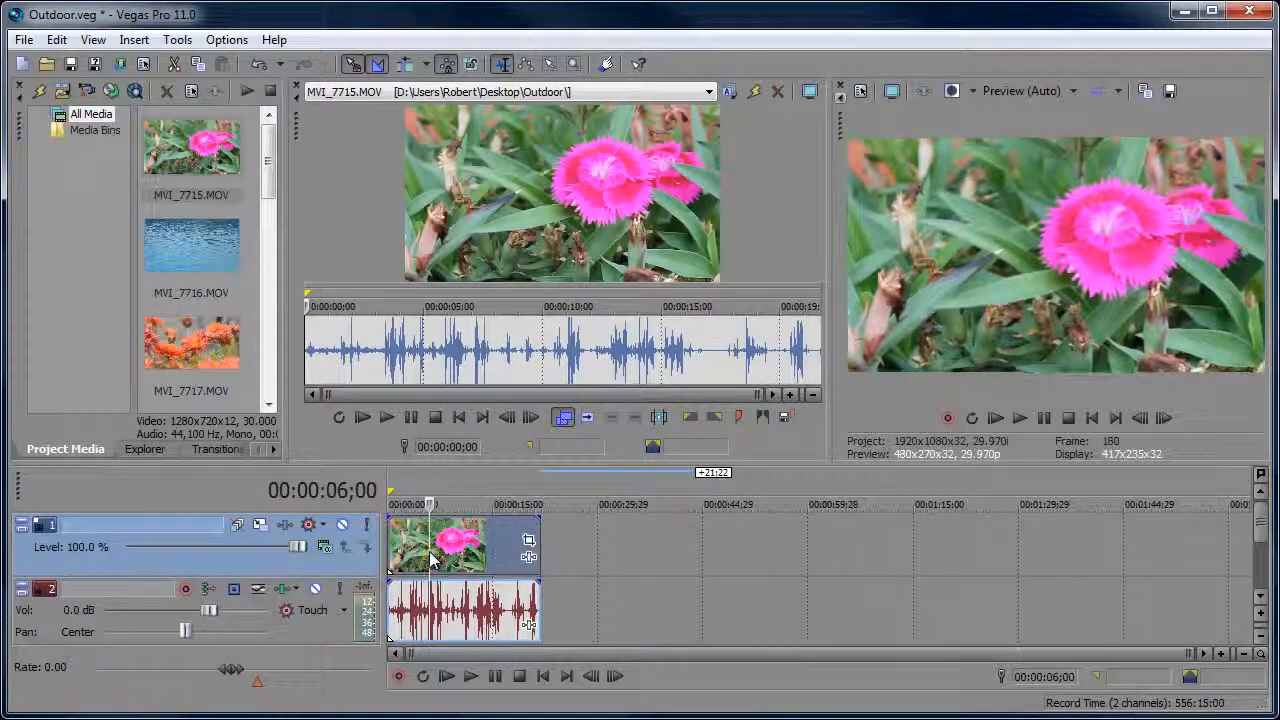
key(Delete)
click(540, 676)
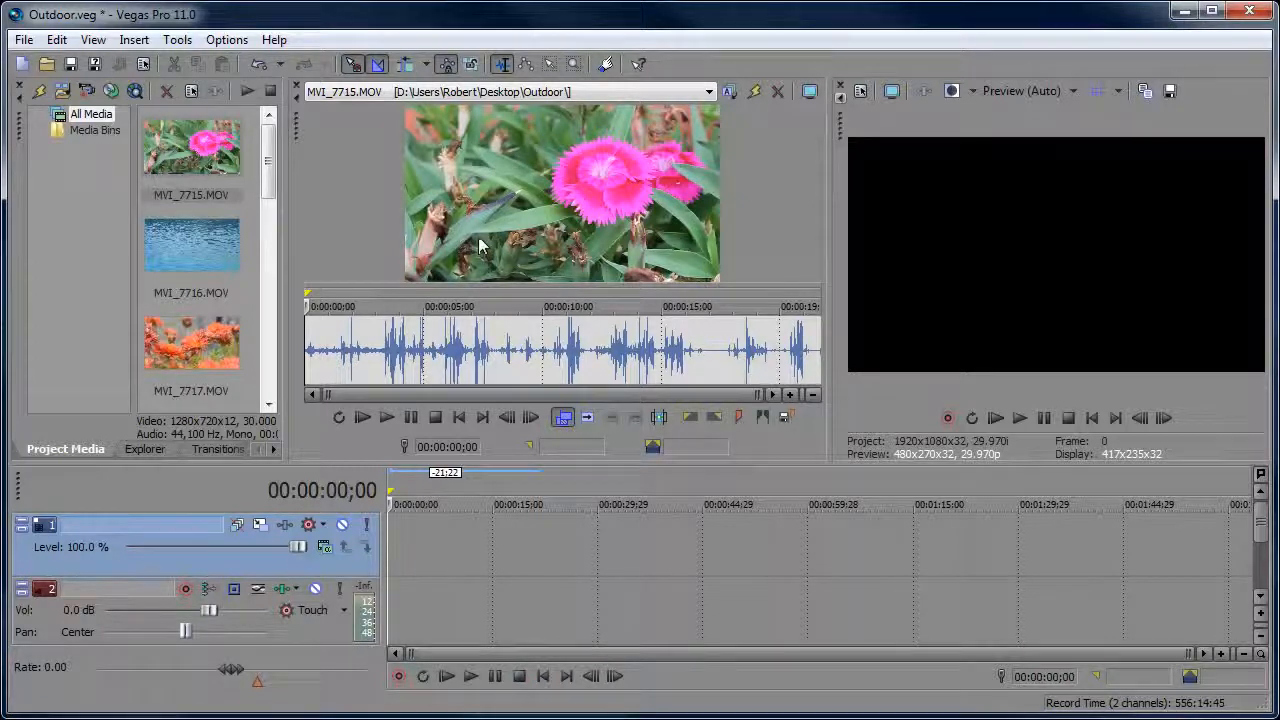
Load MVI_8526.MOV into the Trimmer and preview the footage from about nine seconds in
drag(269, 155, 334, 325)
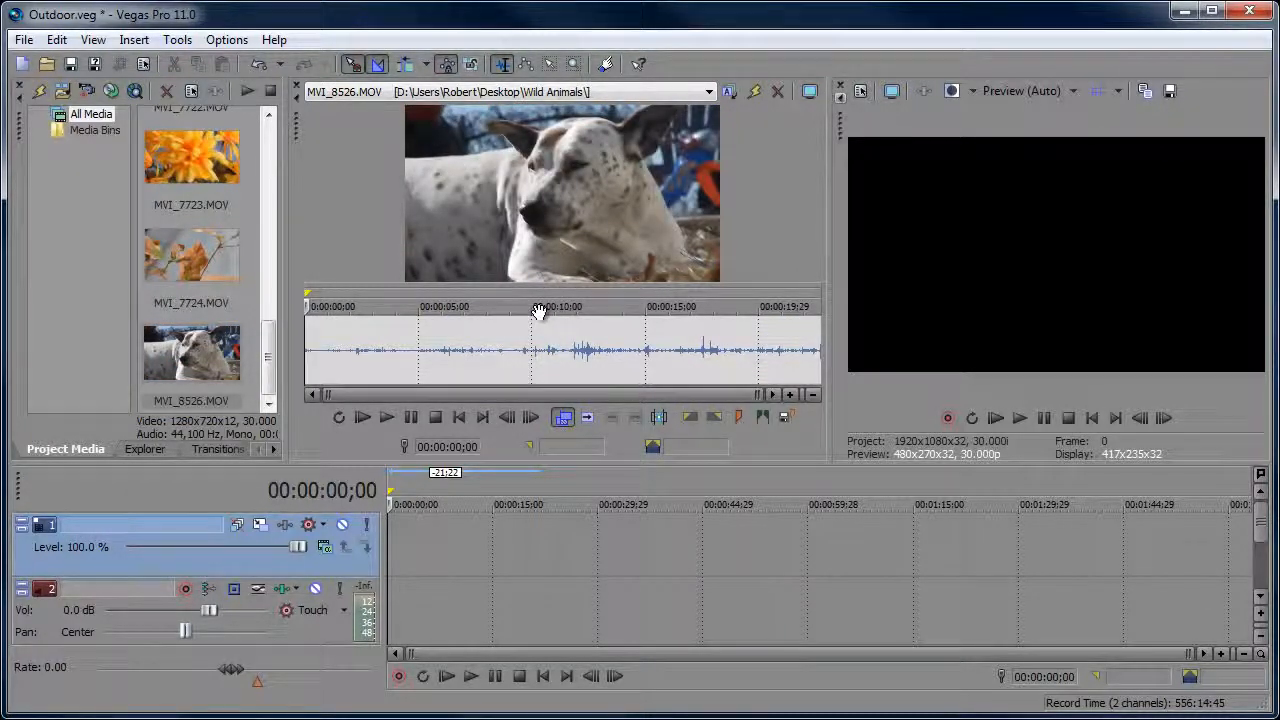
click(356, 303)
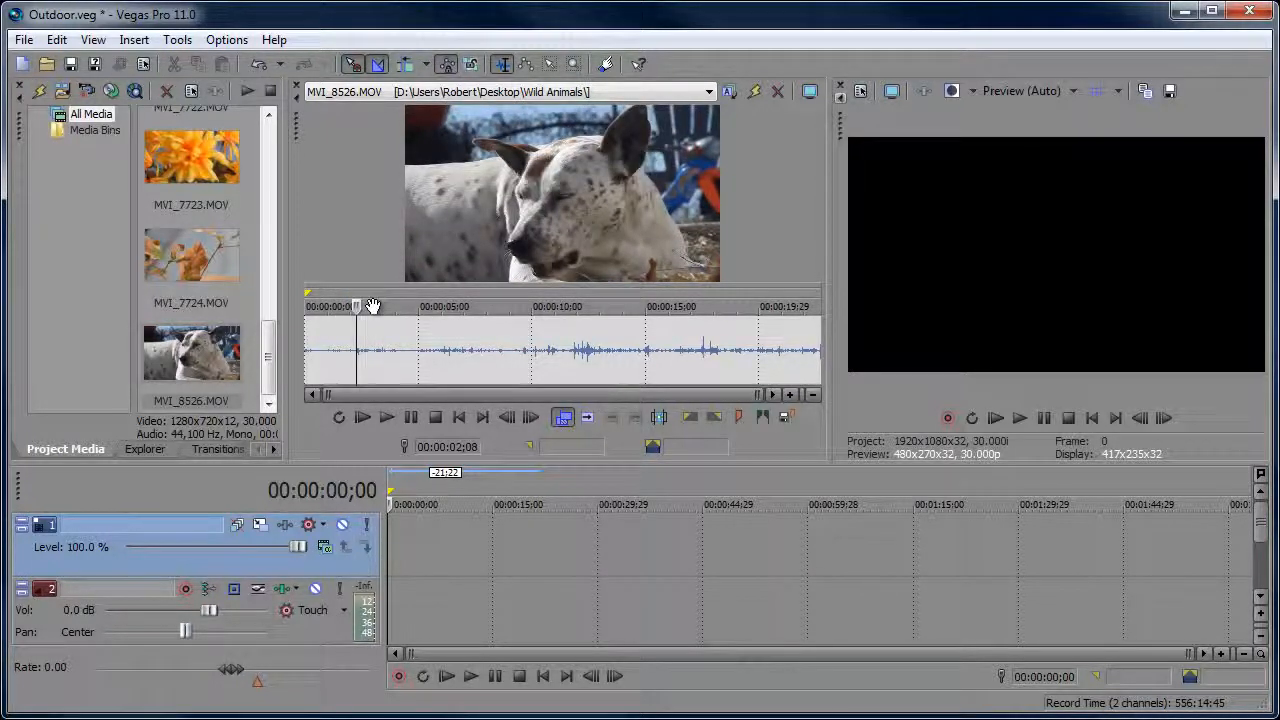
click(502, 302)
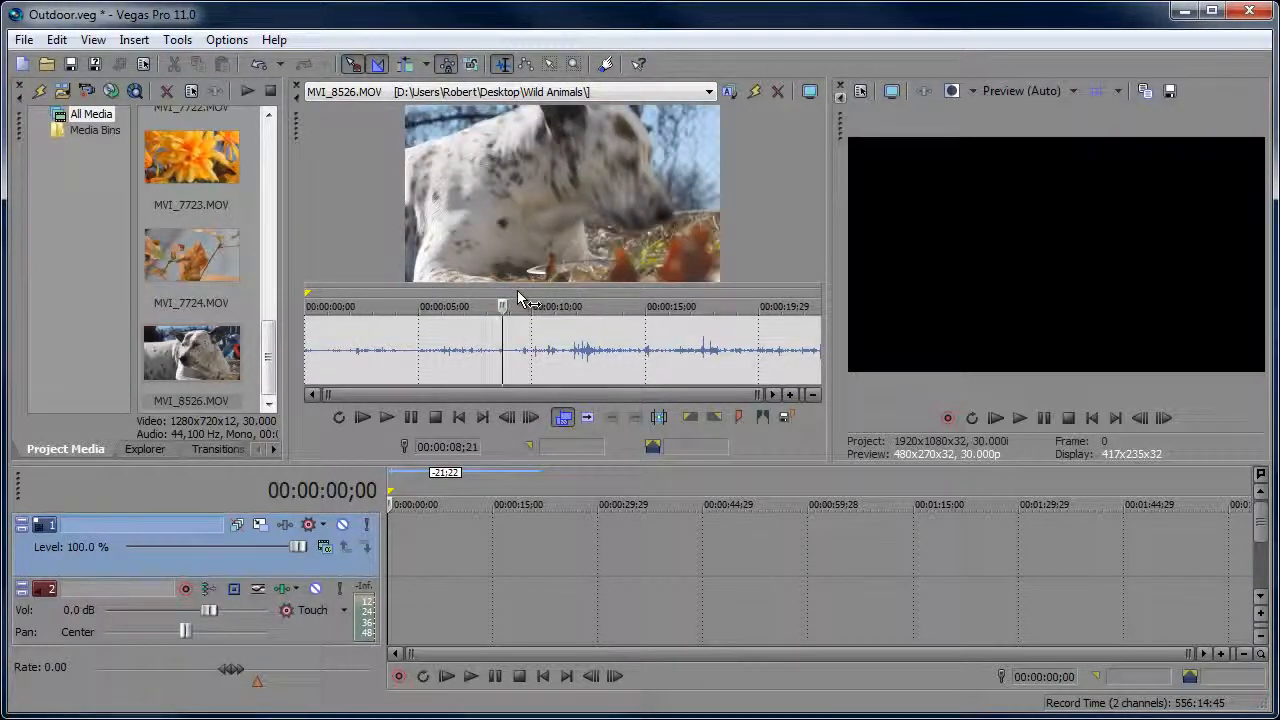
click(387, 417)
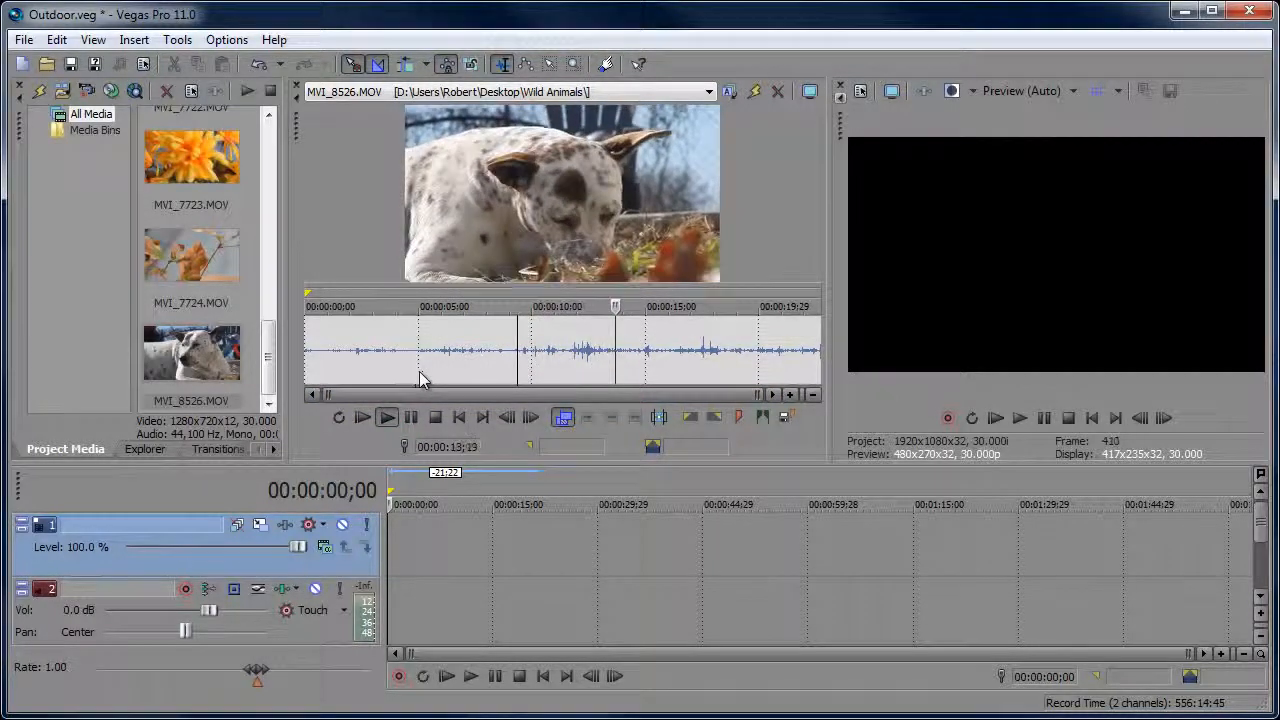
click(435, 417)
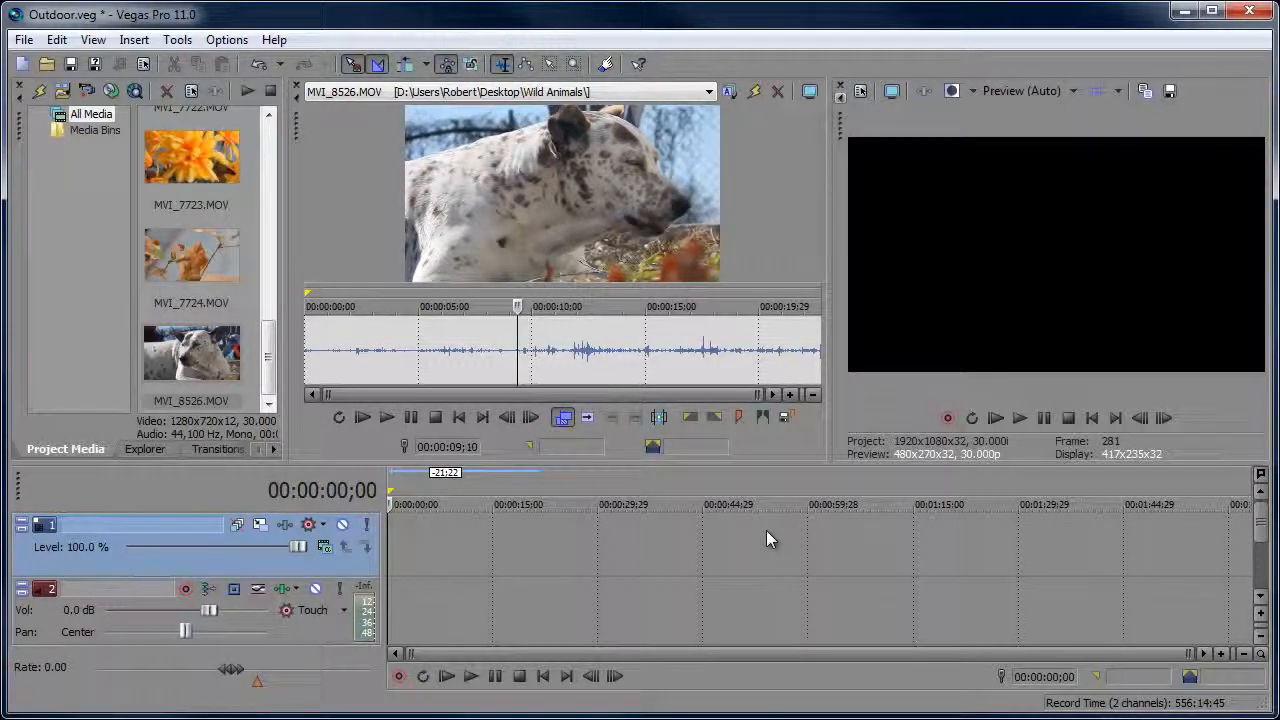
Mark an in point at 00:00:07;17 and an out point at 00:00:09;13 on MVI_8526.MOV in the Trimmer
key(Left)
key(Left)
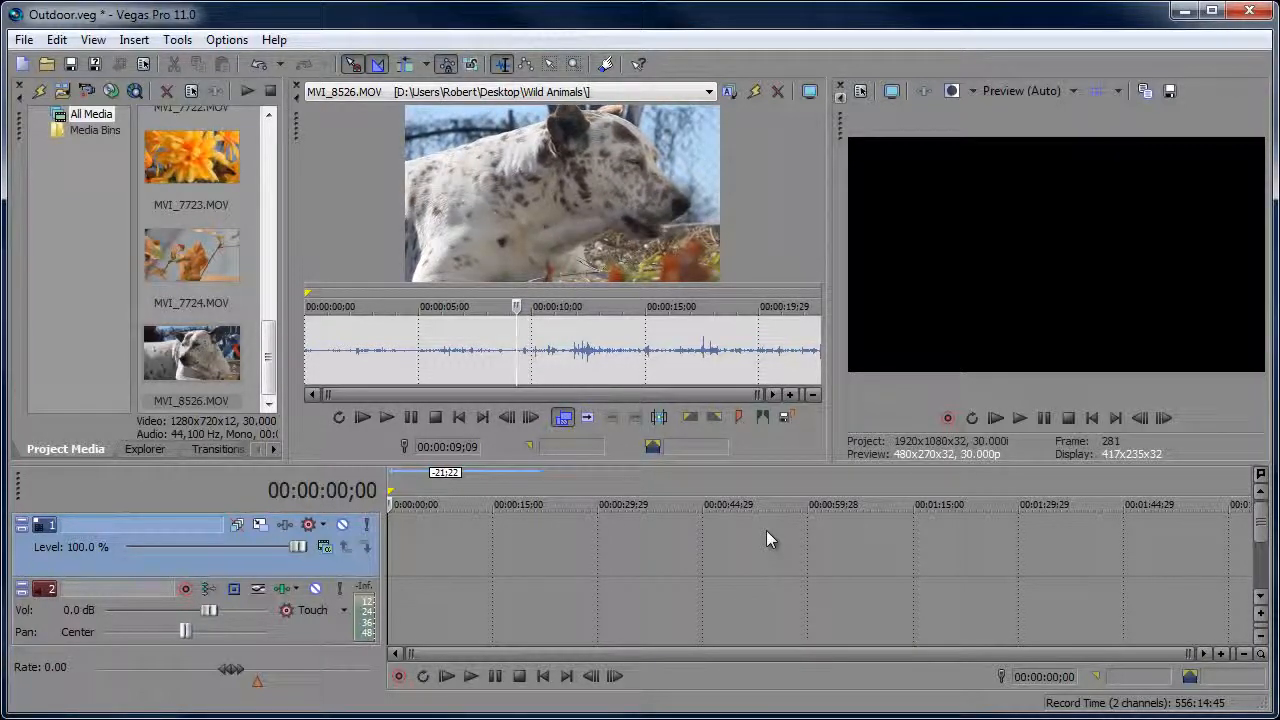
scroll(517, 350, up, 4)
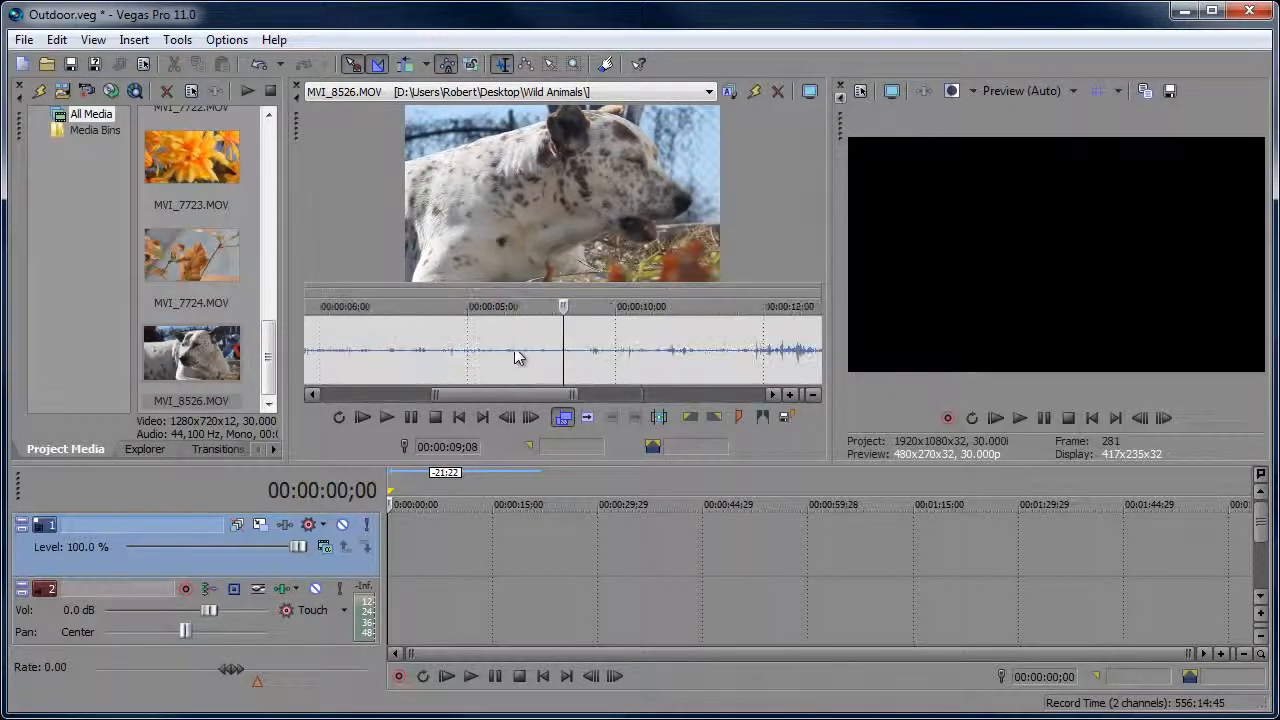
drag(563, 306, 538, 332)
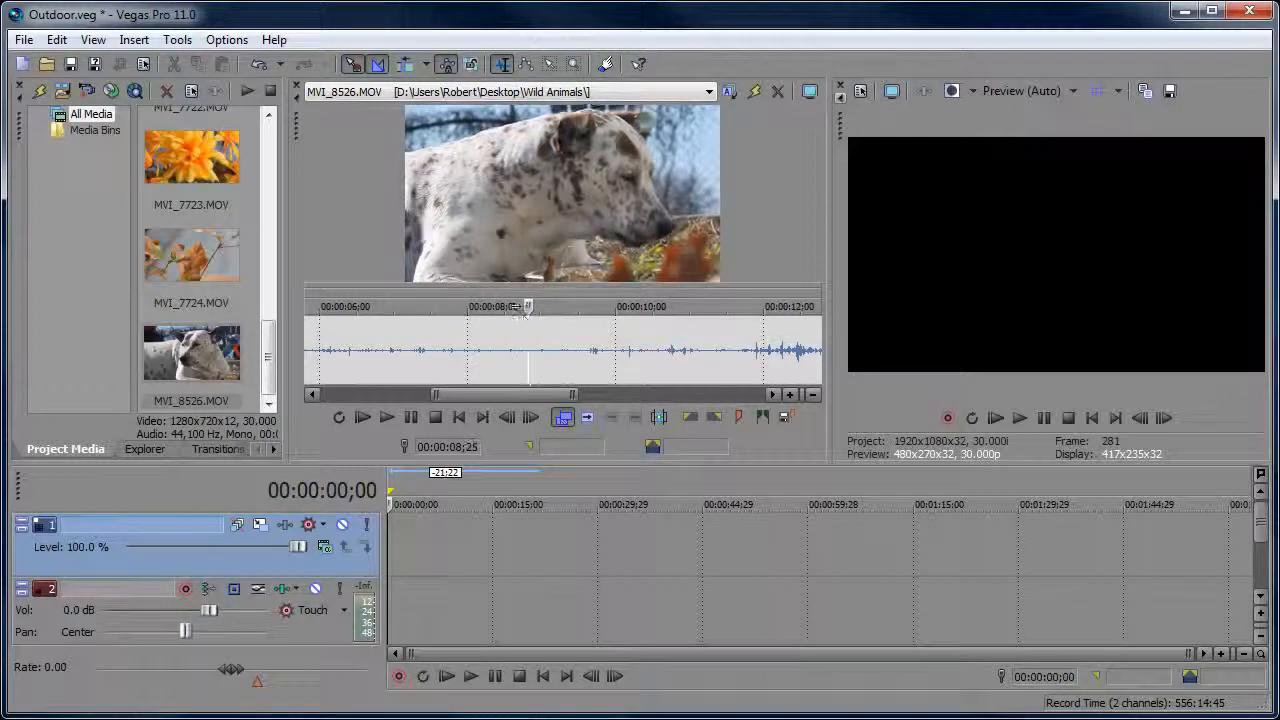
mouse_move(458, 305)
mouse_down()
mouse_move(540, 305)
mouse_move(435, 300)
mouse_up()
click(438, 300)
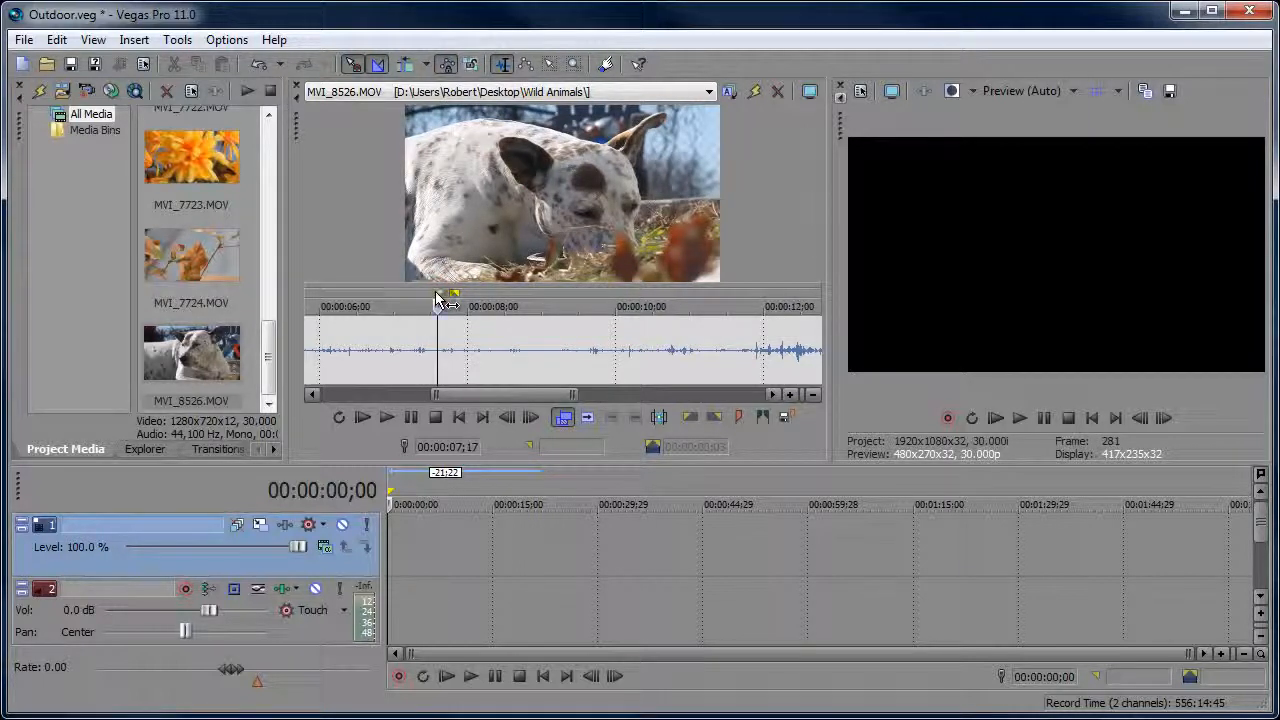
key(space)
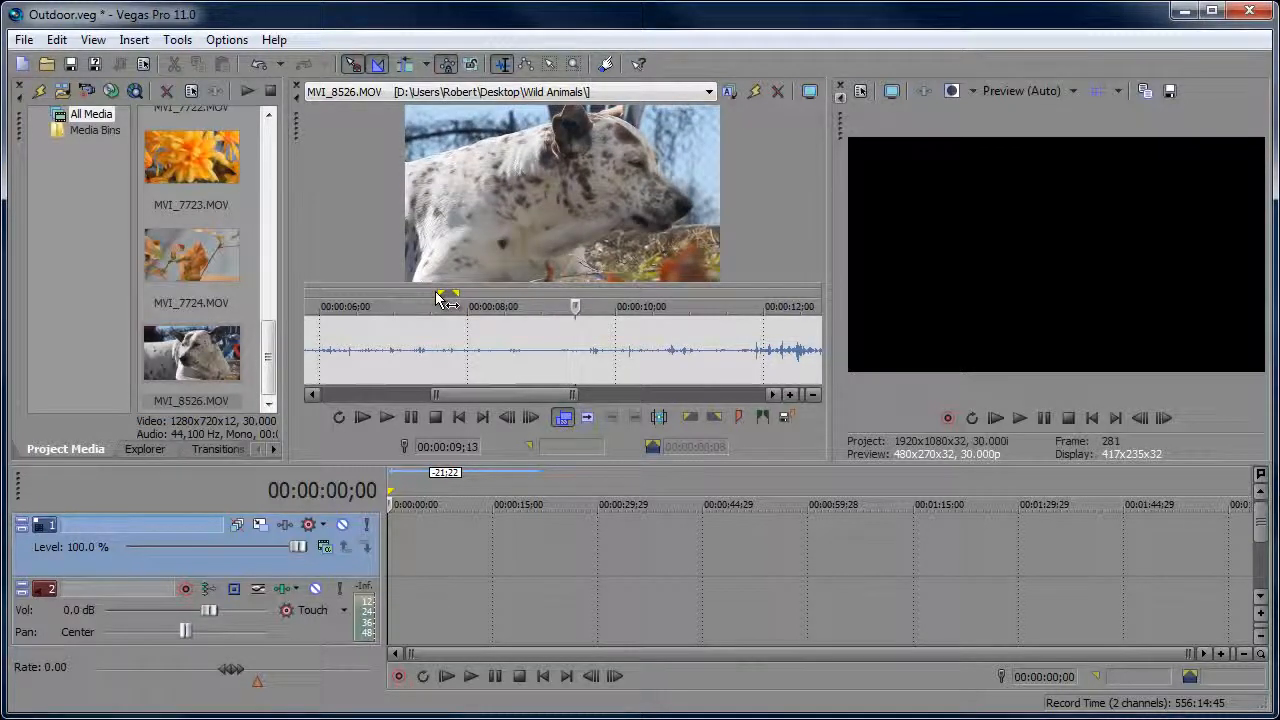
key(o)
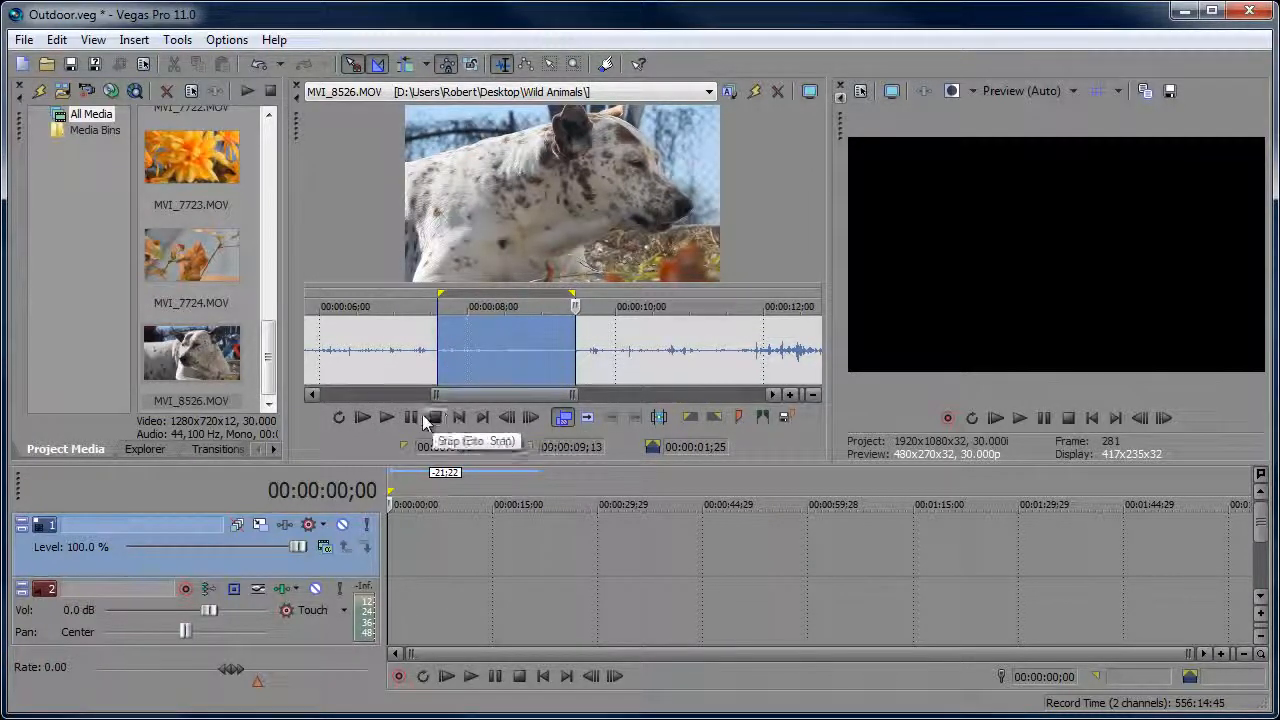
Preview the Trimmer selection with temporary loop playback and move its out point to 00:00:09;26
click(339, 417)
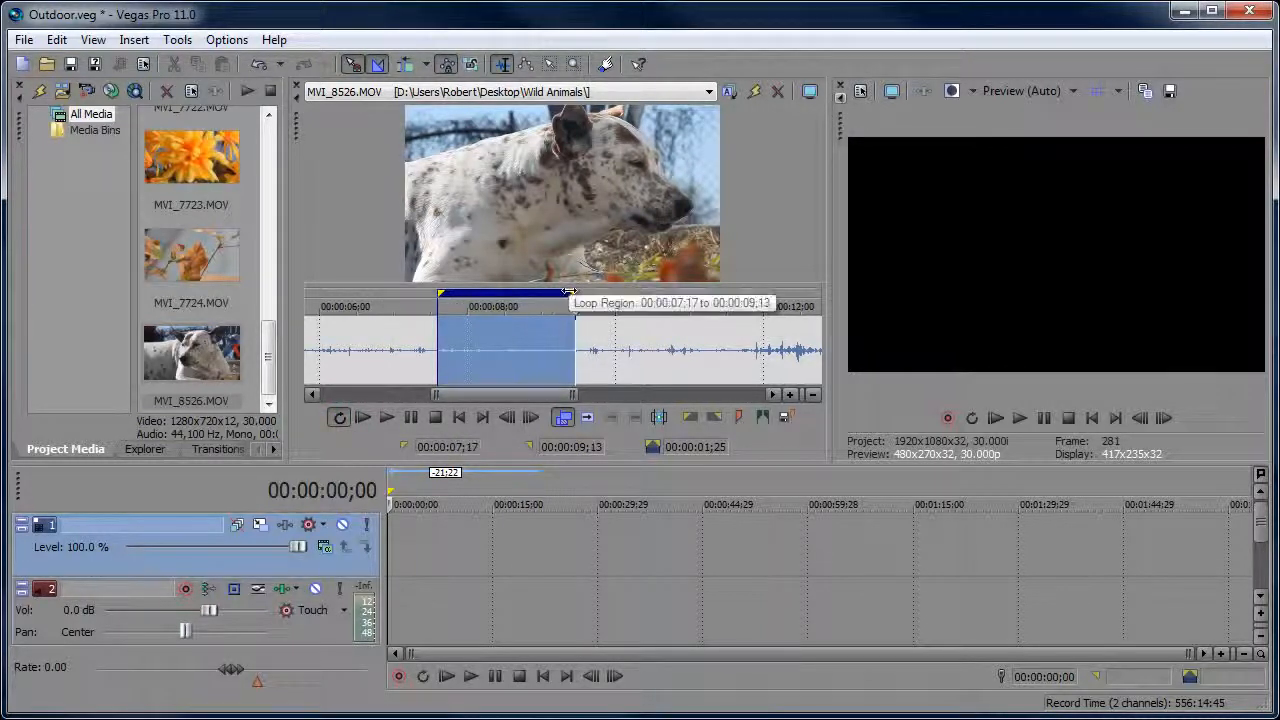
drag(574, 296, 450, 300)
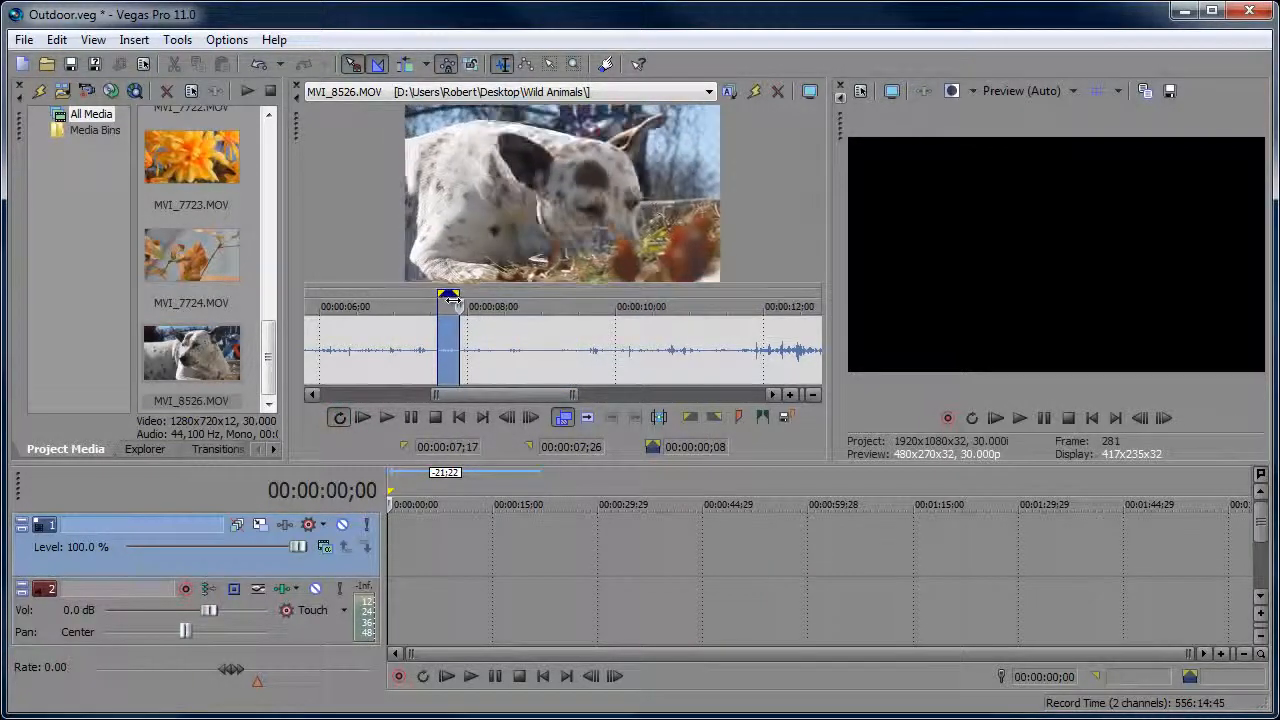
click(387, 417)
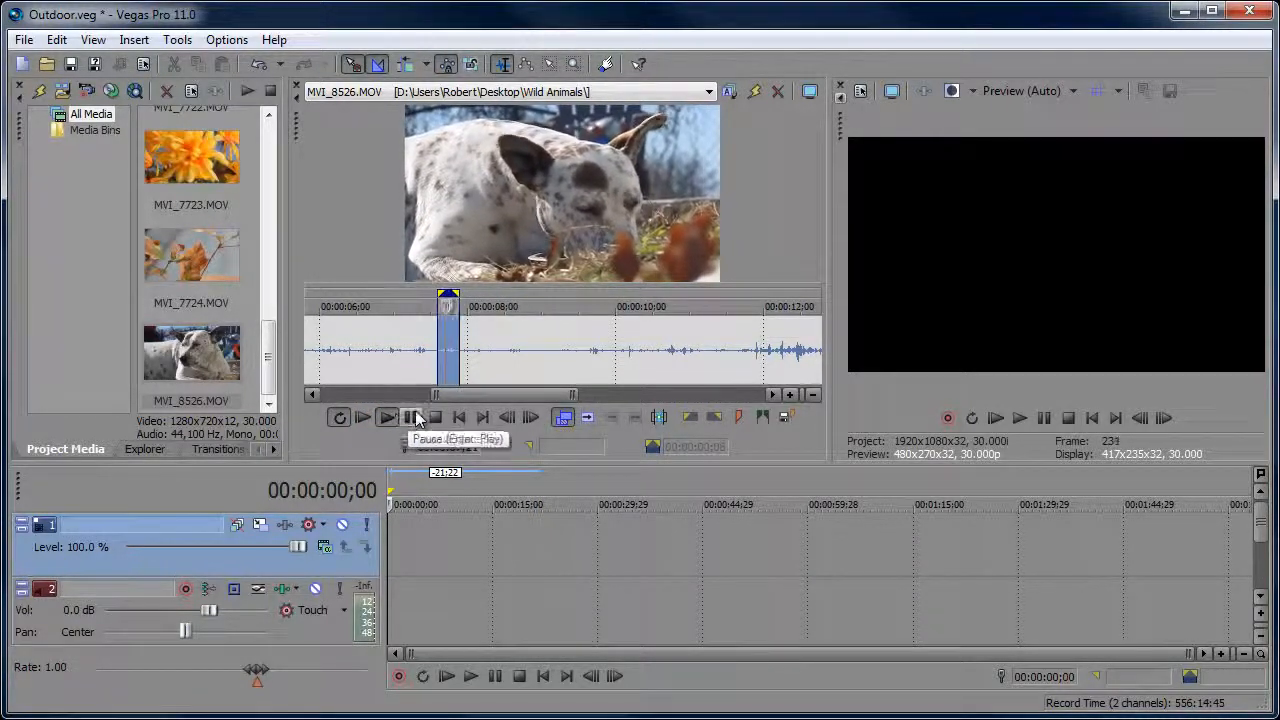
drag(459, 298, 606, 298)
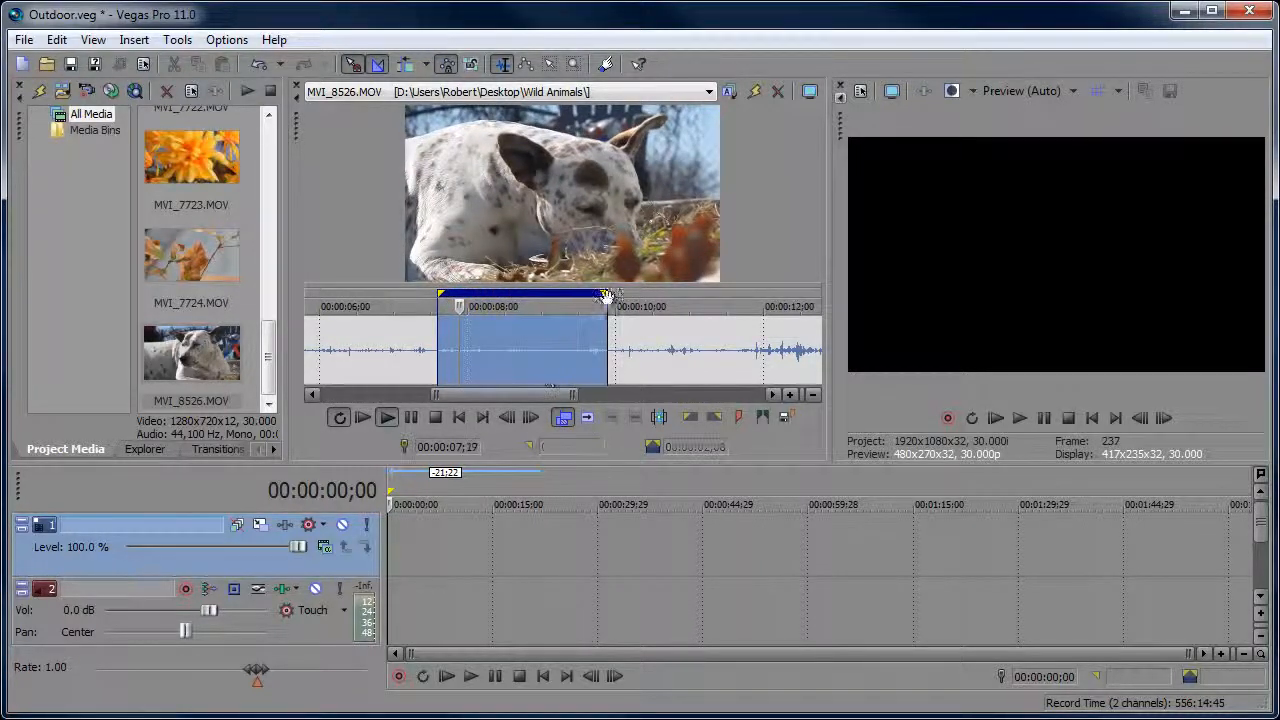
click(339, 418)
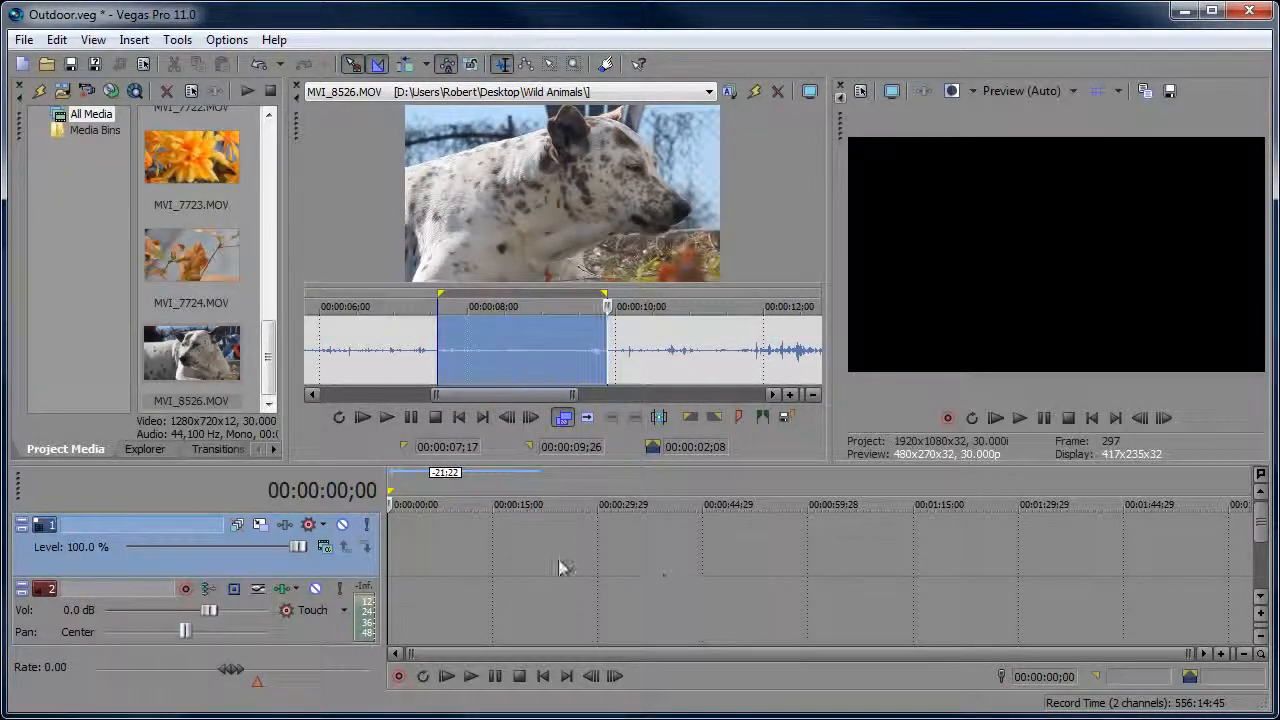
Place MVI_7724.MOV, MVI_7723.MOV and MVI_7720.MOV in sequence on the timeline, slightly overlapping neighbouring clips
drag(191, 256, 430, 545)
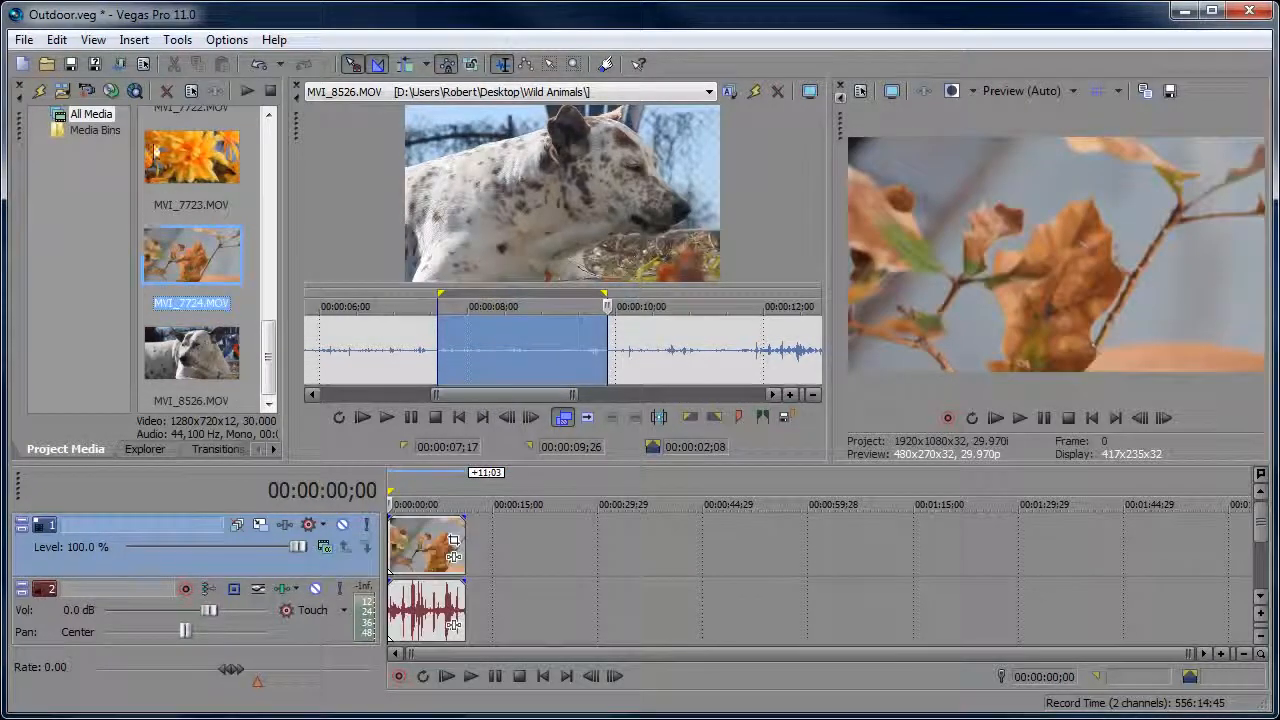
drag(522, 545, 486, 545)
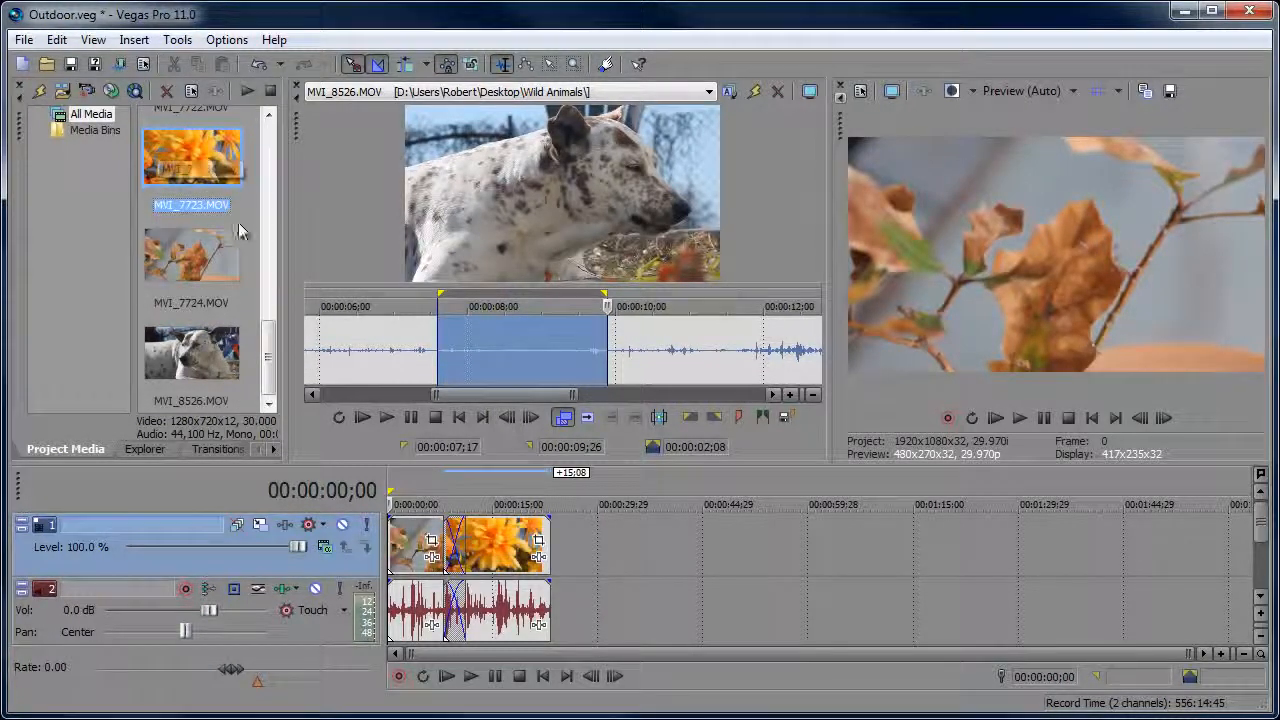
click(265, 203)
drag(191, 175, 598, 556)
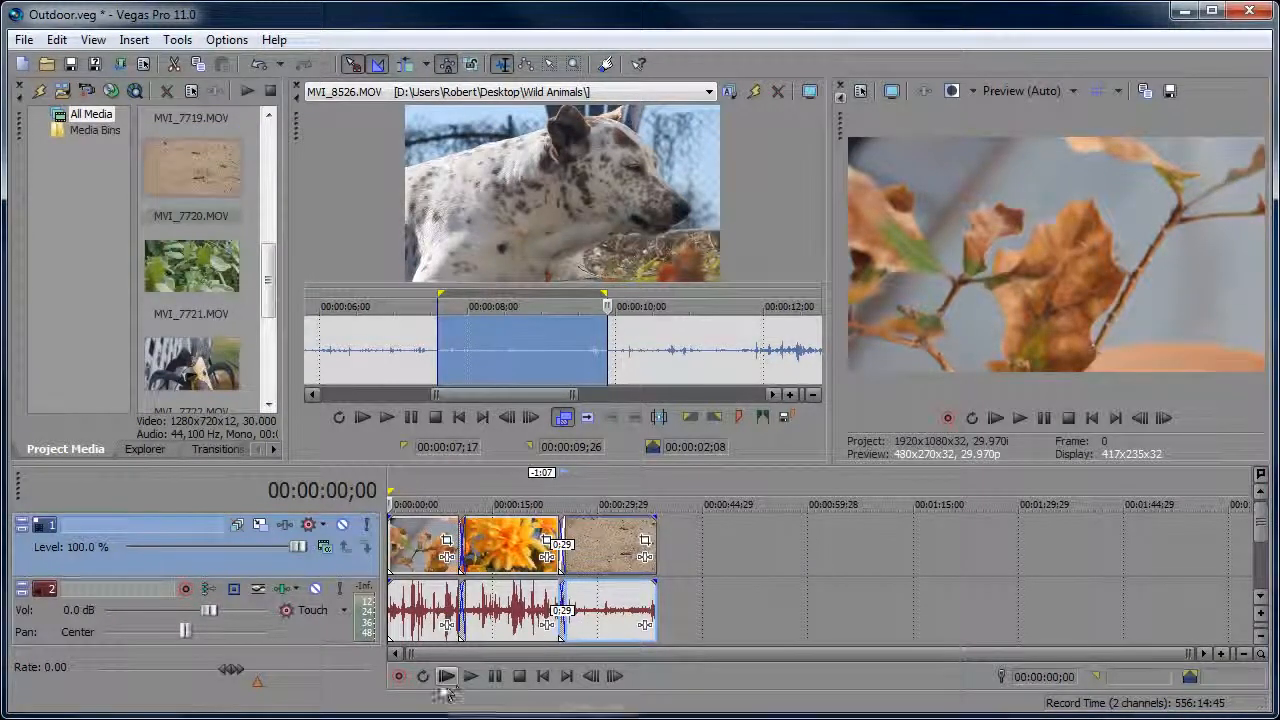
Inspect a frame from each of the three timeline clips and return the cursor to the timeline's start
click(412, 550)
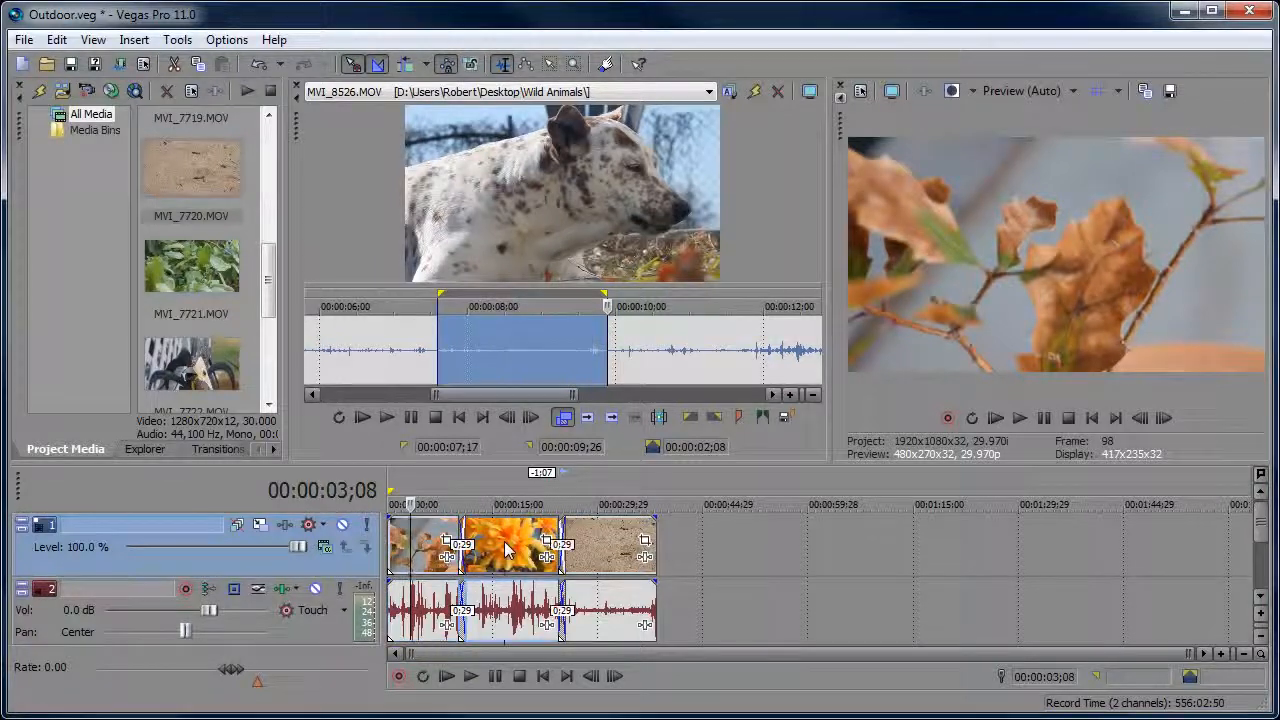
click(504, 550)
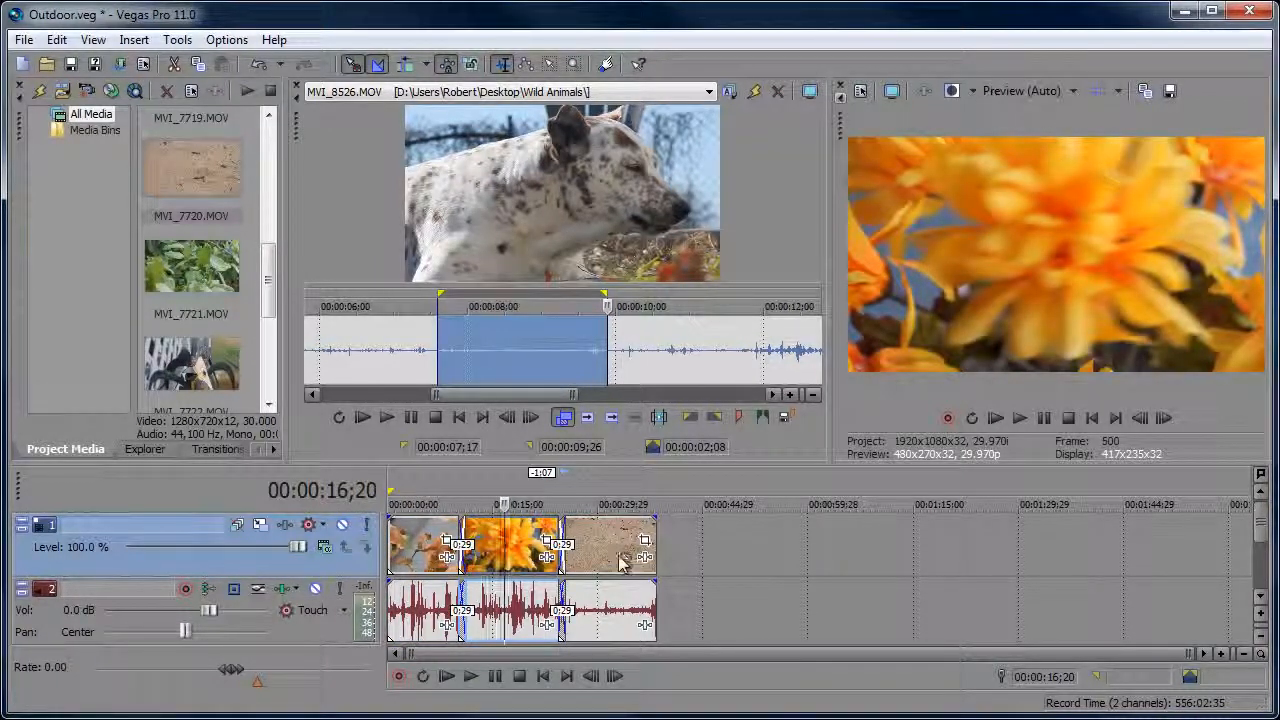
click(618, 555)
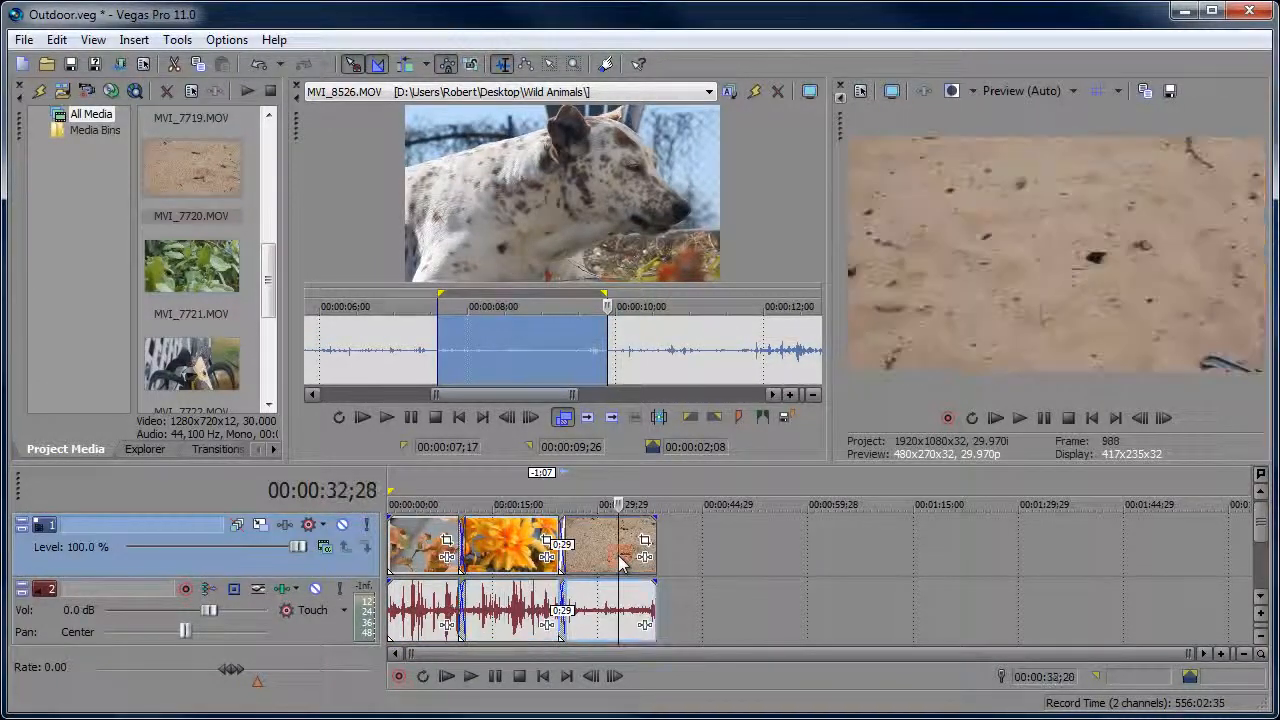
click(542, 676)
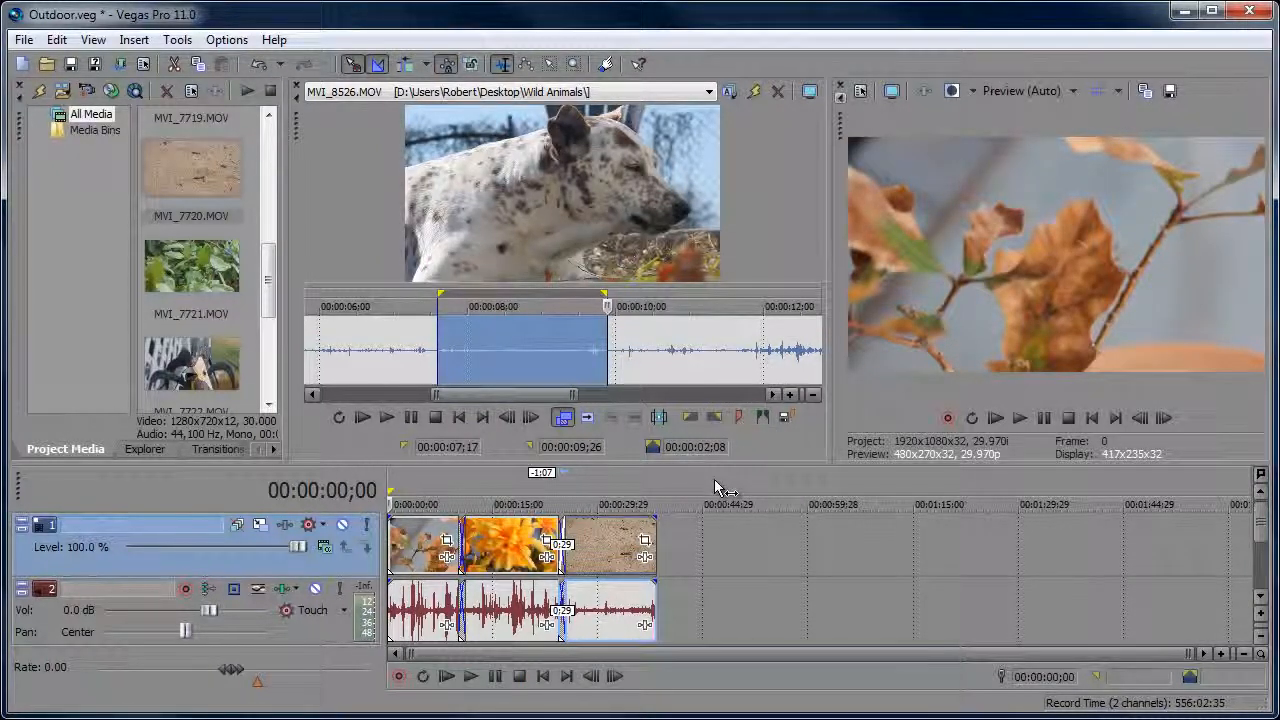
Place the timeline cursor at 00:00:17;12 in the flower clip and add the Trimmer selection up to it
click(504, 504)
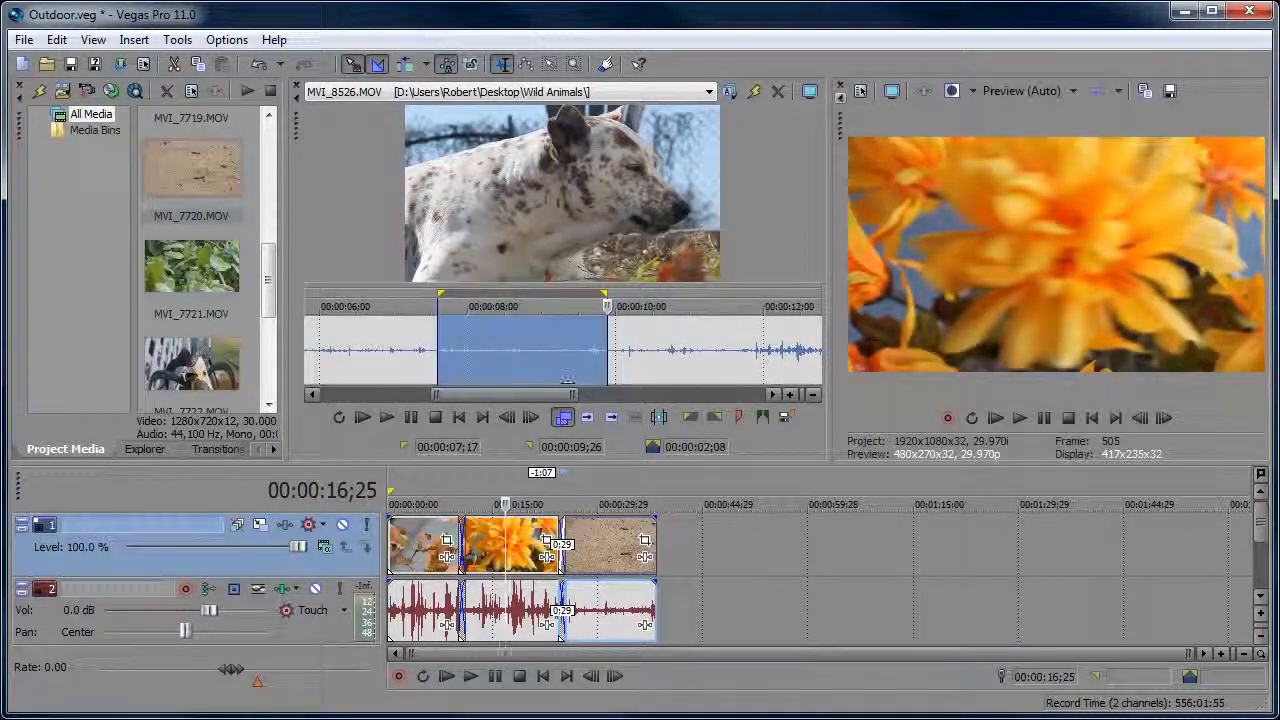
click(512, 484)
click(510, 485)
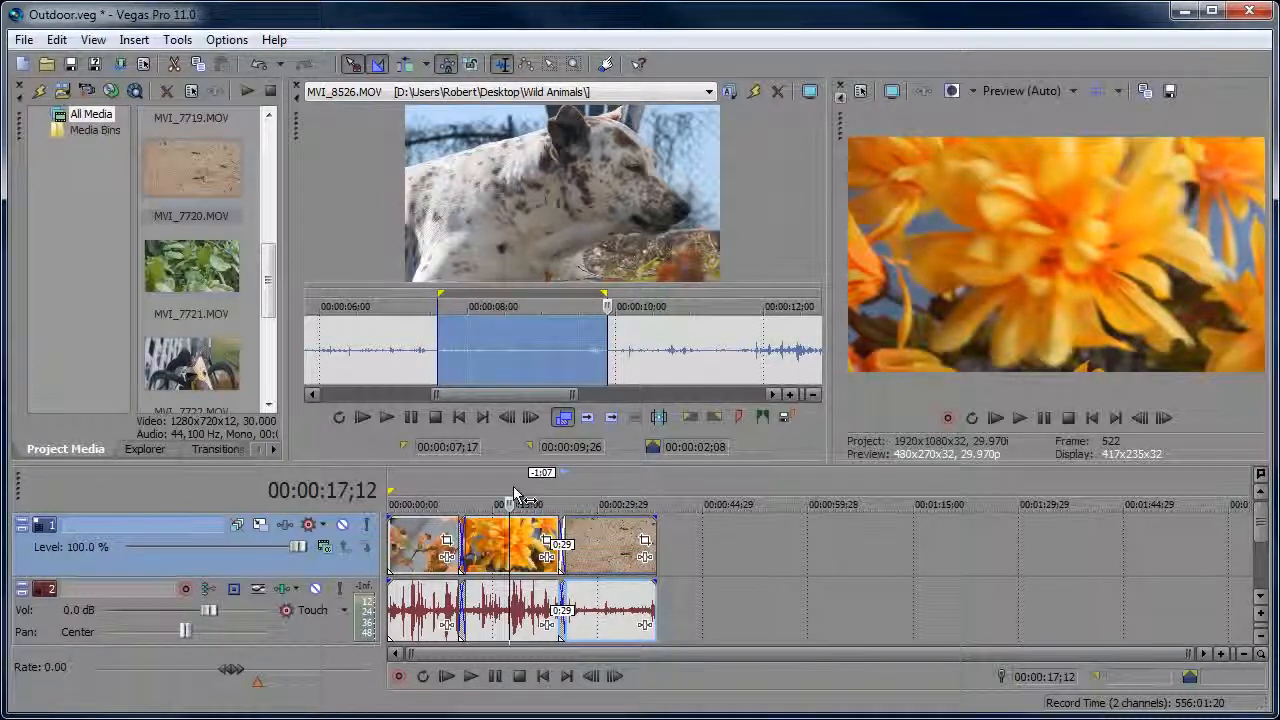
click(609, 420)
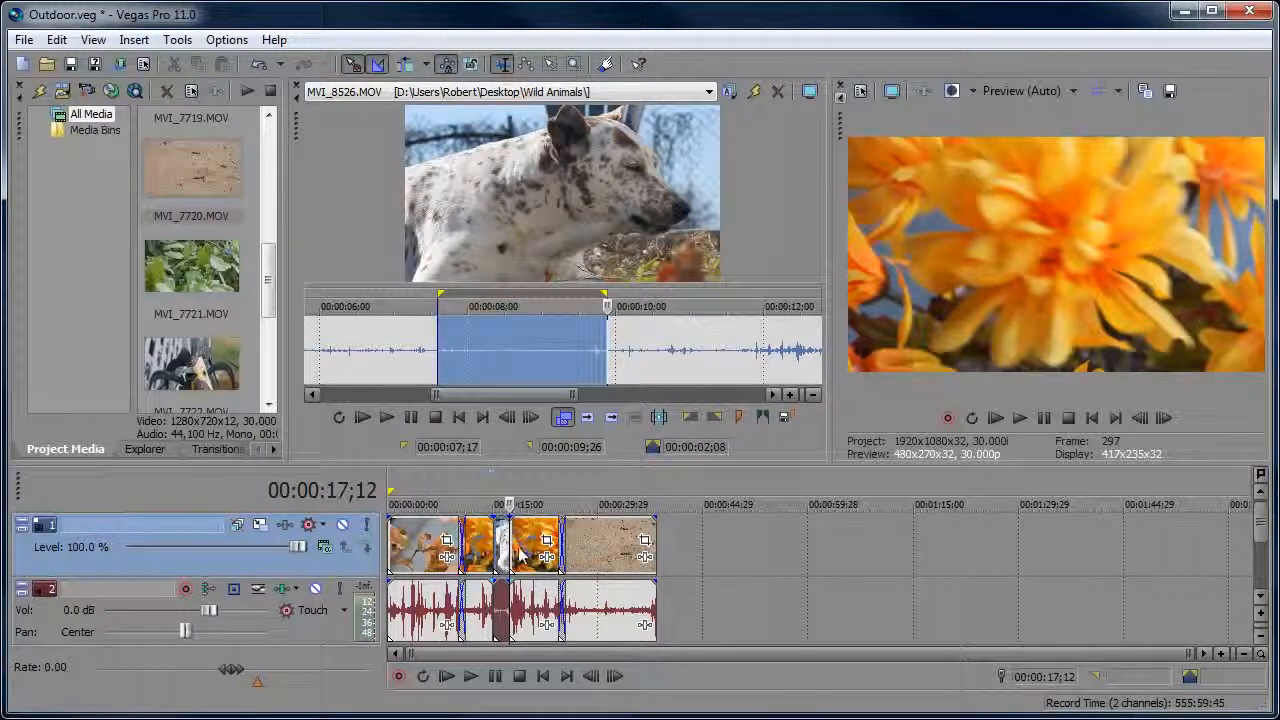
Play the timeline from just before the inserted dog clip to review the edit
click(481, 493)
key(space)
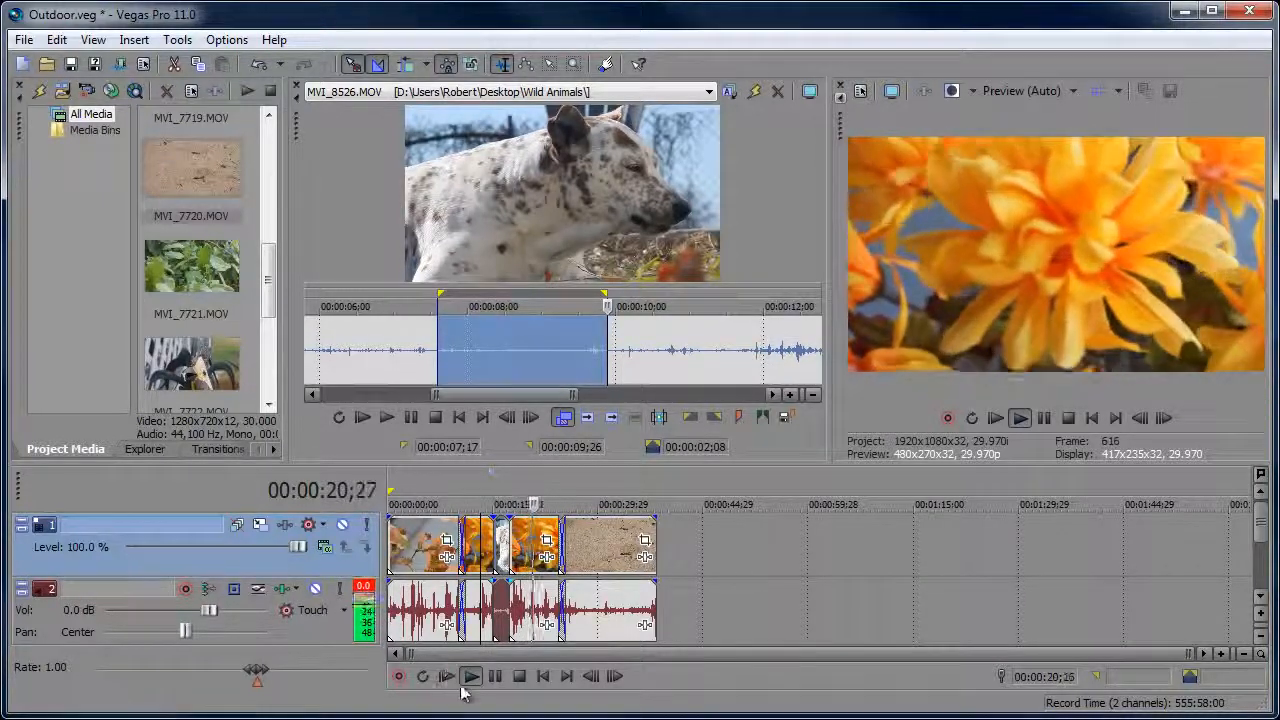
click(496, 678)
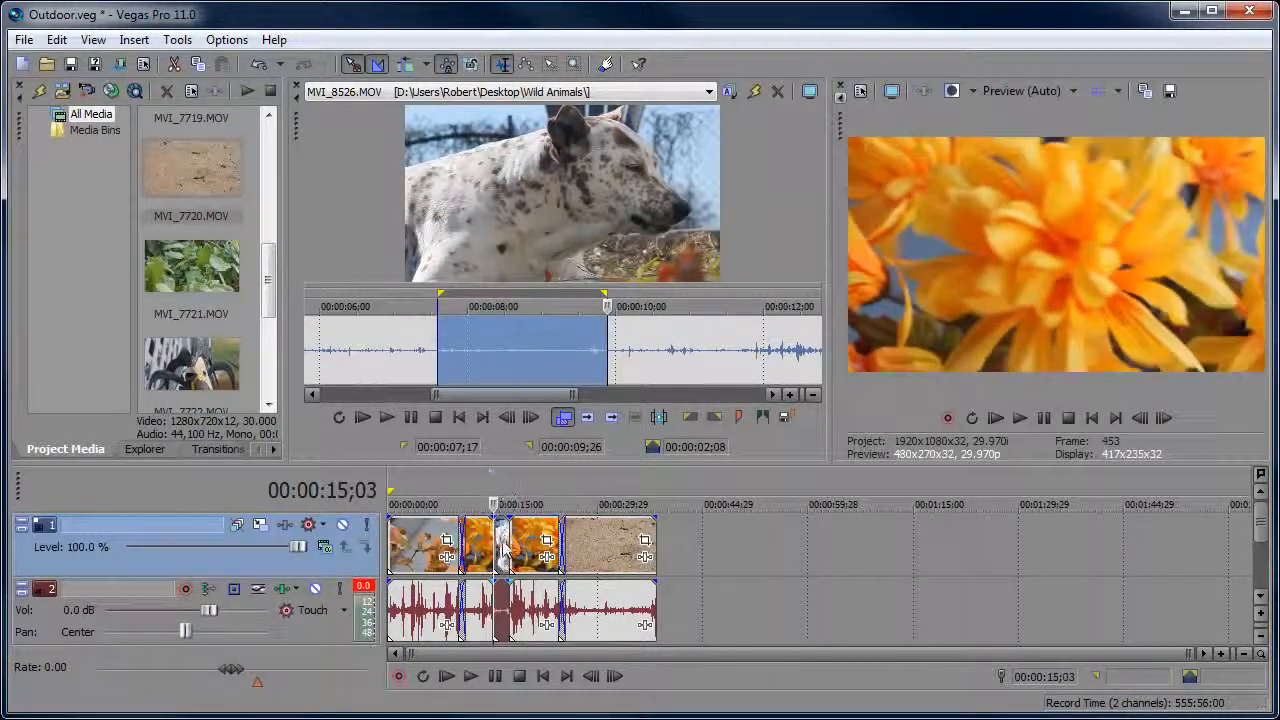
Delete the inserted dog clip, and undo both the deletion and the clip's insertion
click(502, 540)
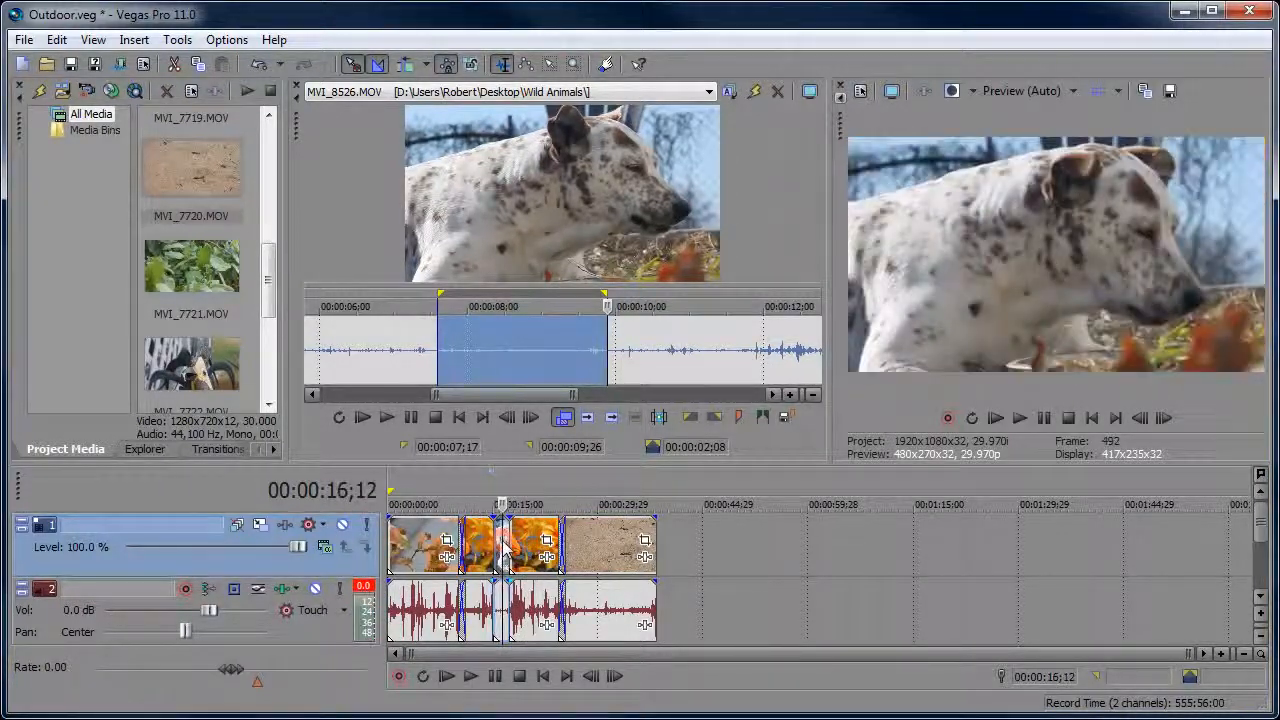
key(Delete)
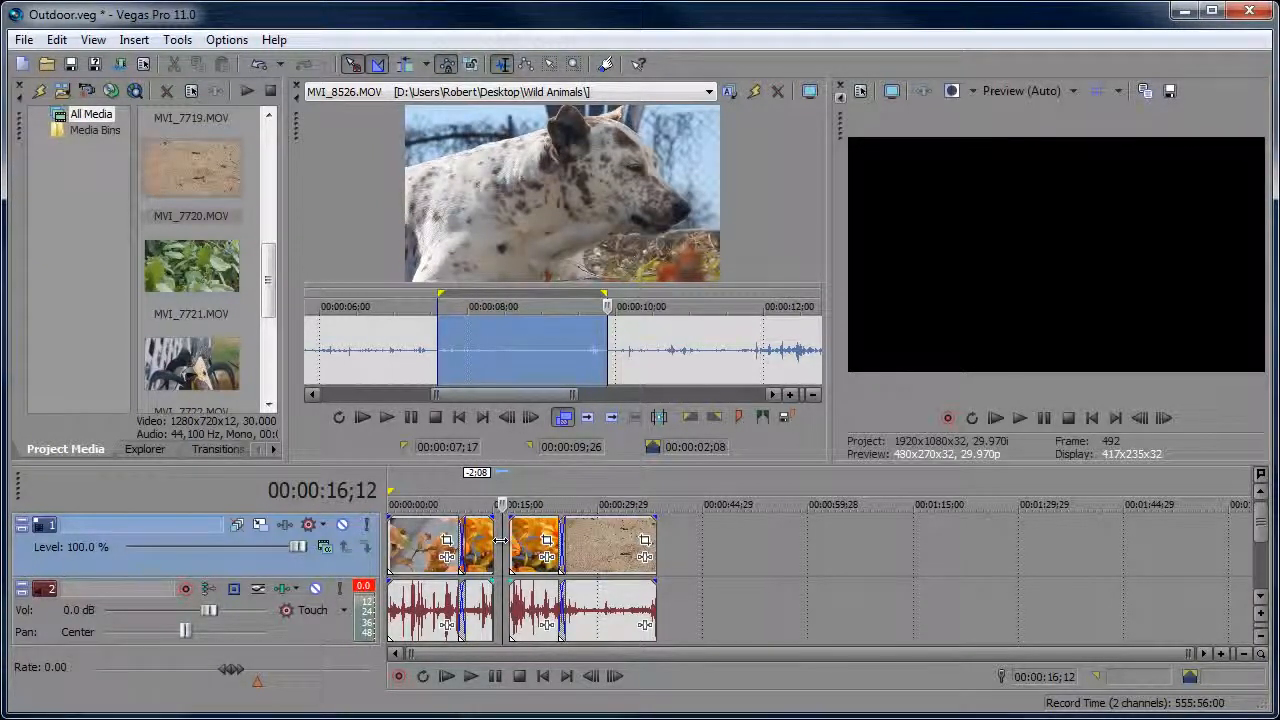
key(ctrl+z)
key(ctrl+z)
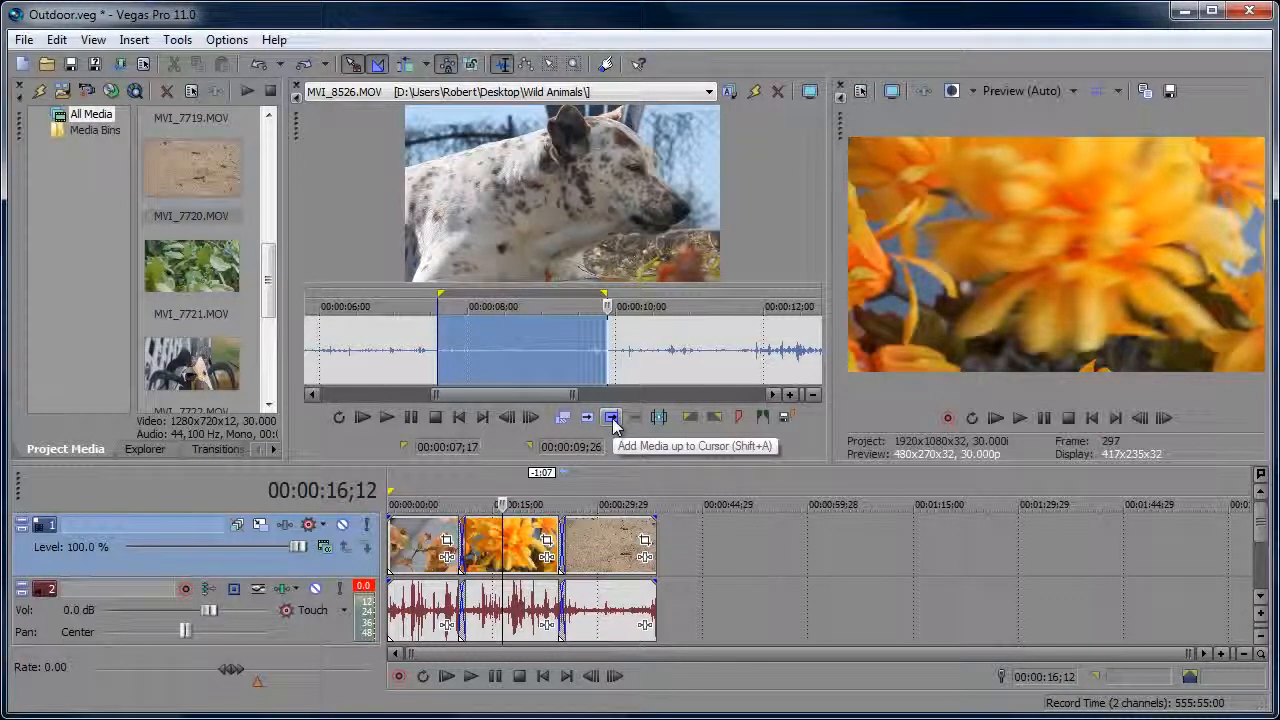
Add the Trimmer selection to the timeline so it ends at the cursor at 00:00:16;12
click(612, 418)
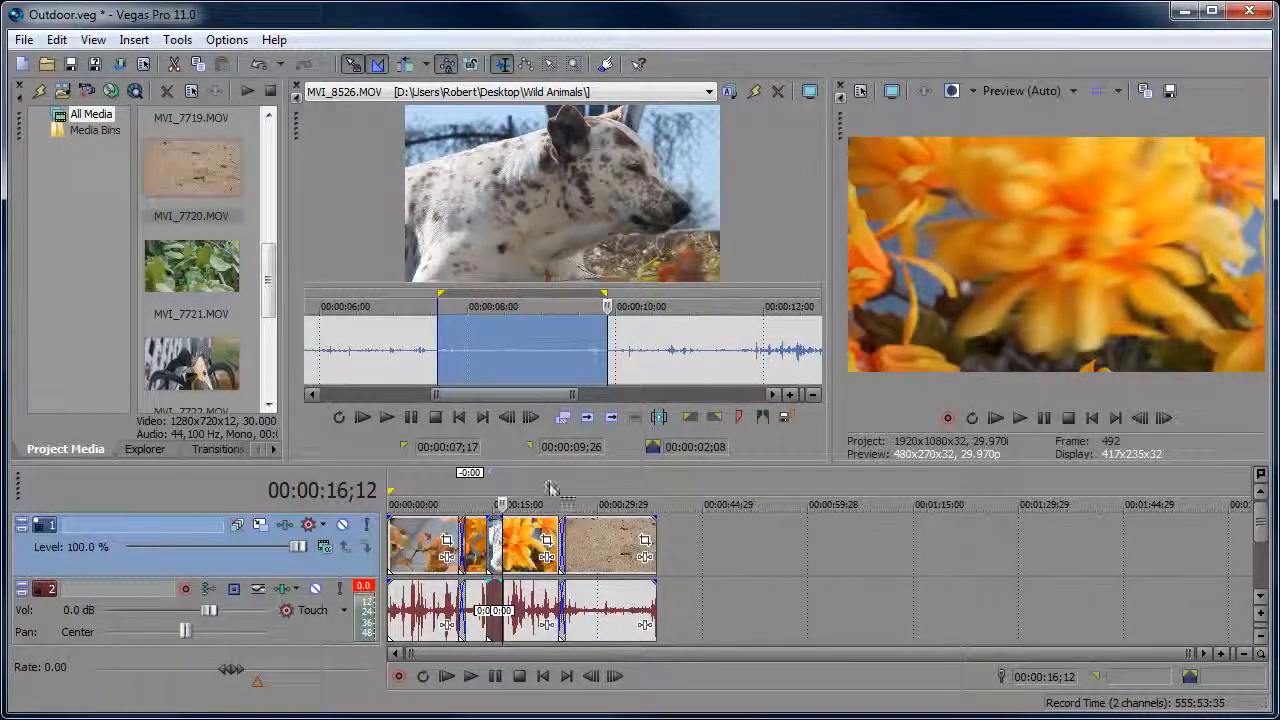
Add a second copy of the Trimmer selection starting from the timeline cursor, and delete that copy
click(588, 420)
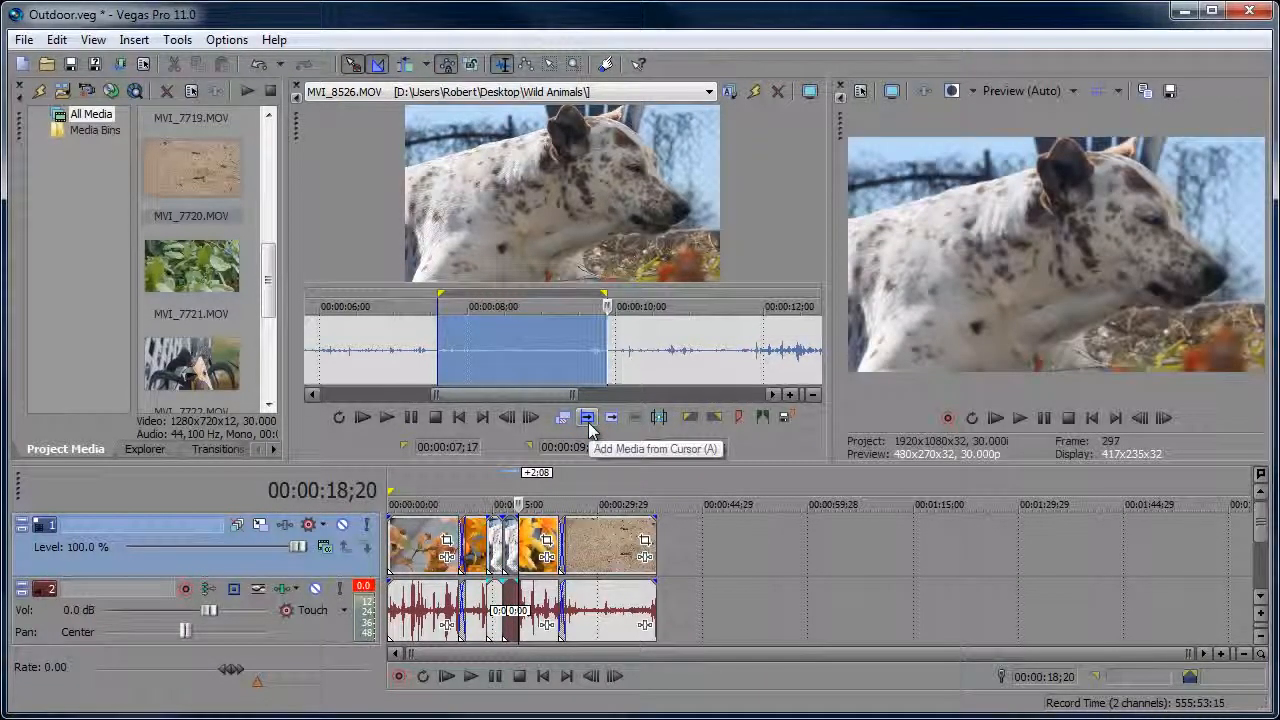
click(513, 534)
key(Delete)
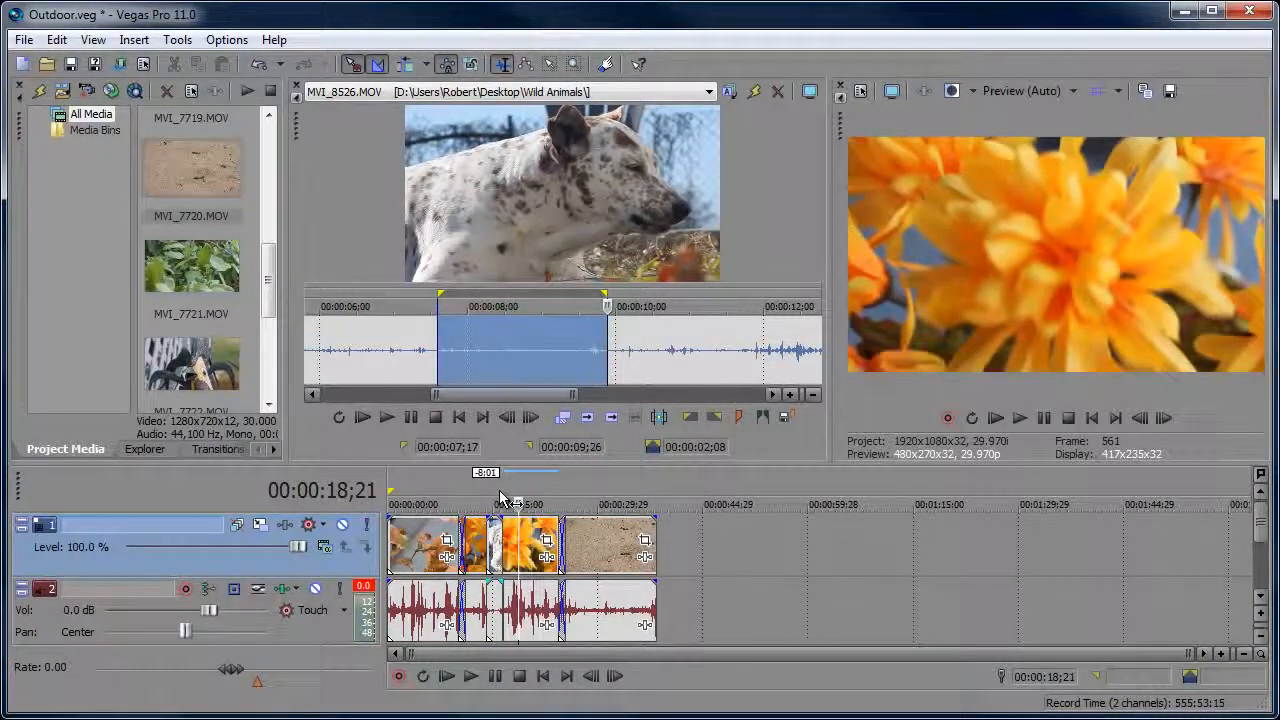
Move the timeline cursor to 00:00:14;03 and enable timeline overwrite in the Trimmer
click(502, 497)
click(487, 497)
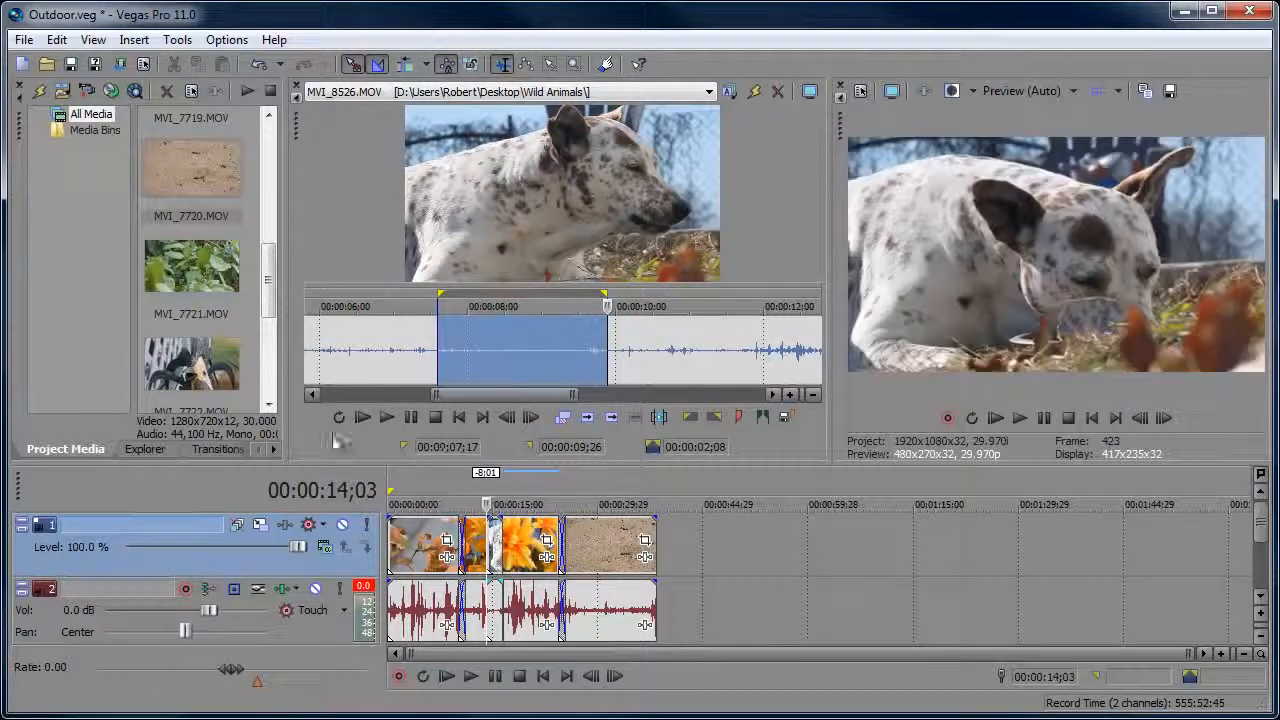
click(566, 421)
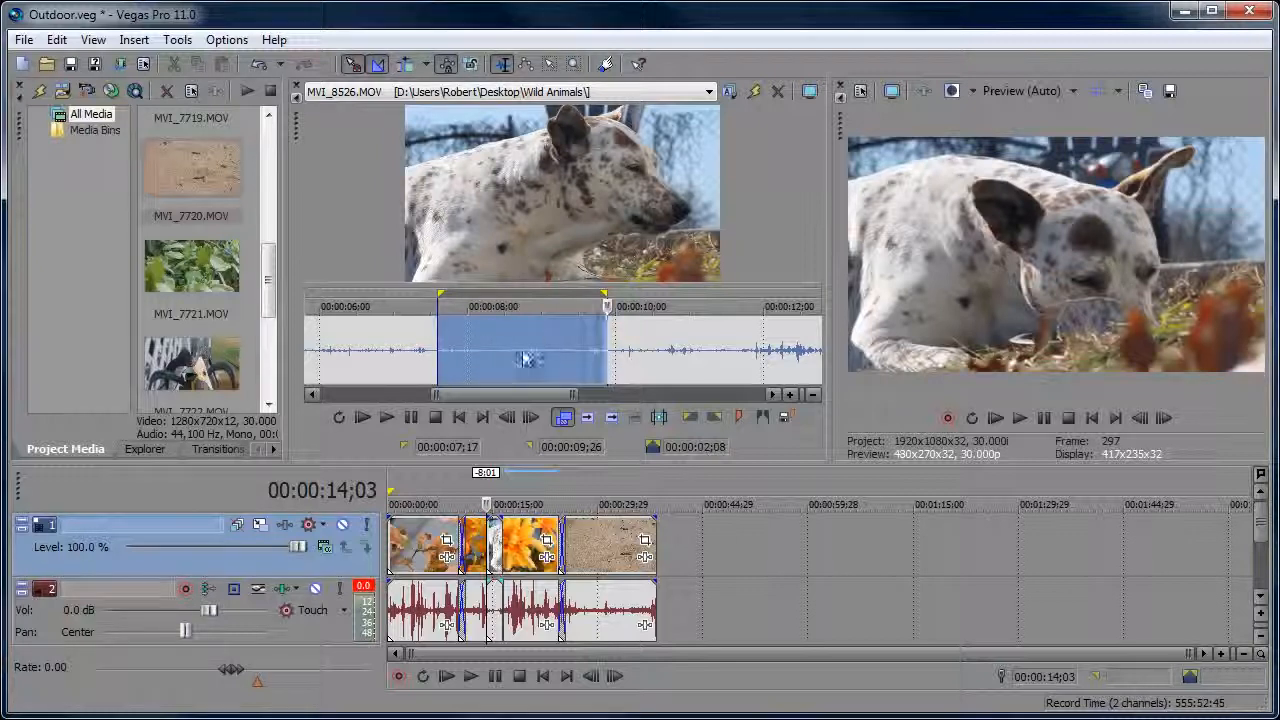
Create a subclip named "Eaating" from the Trimmer selection without reversing it
click(658, 419)
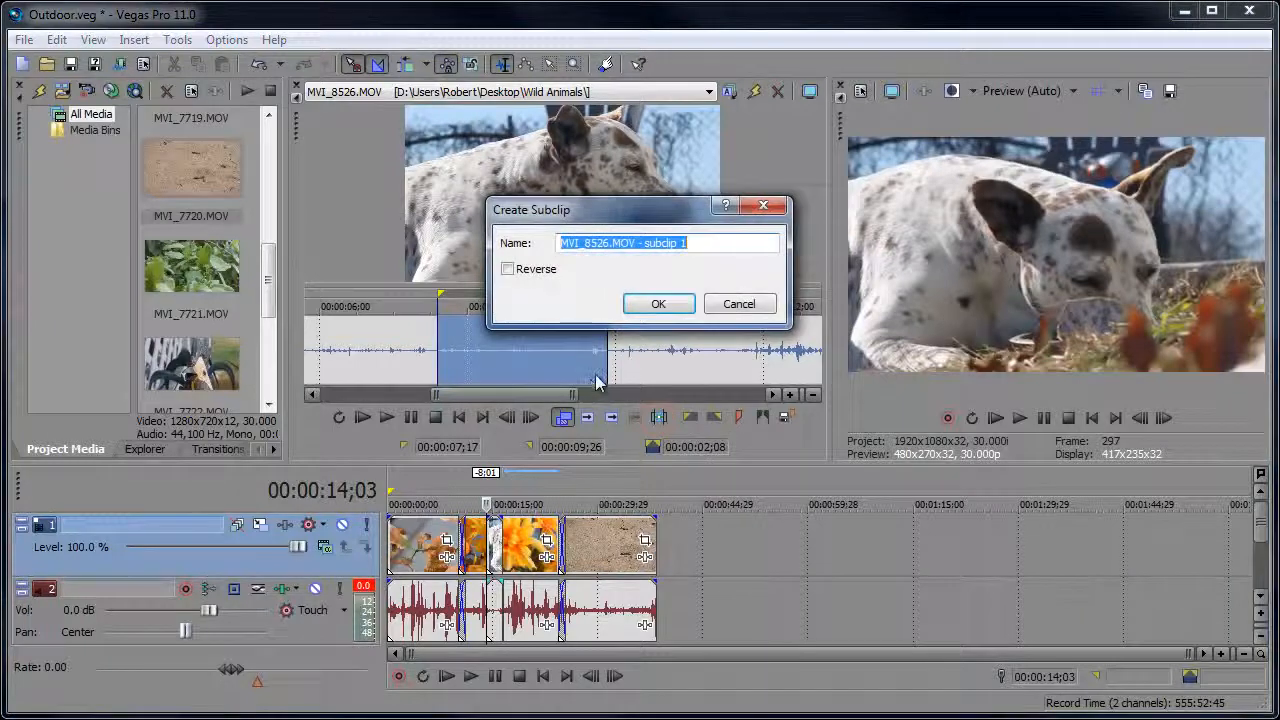
text(Eaating)
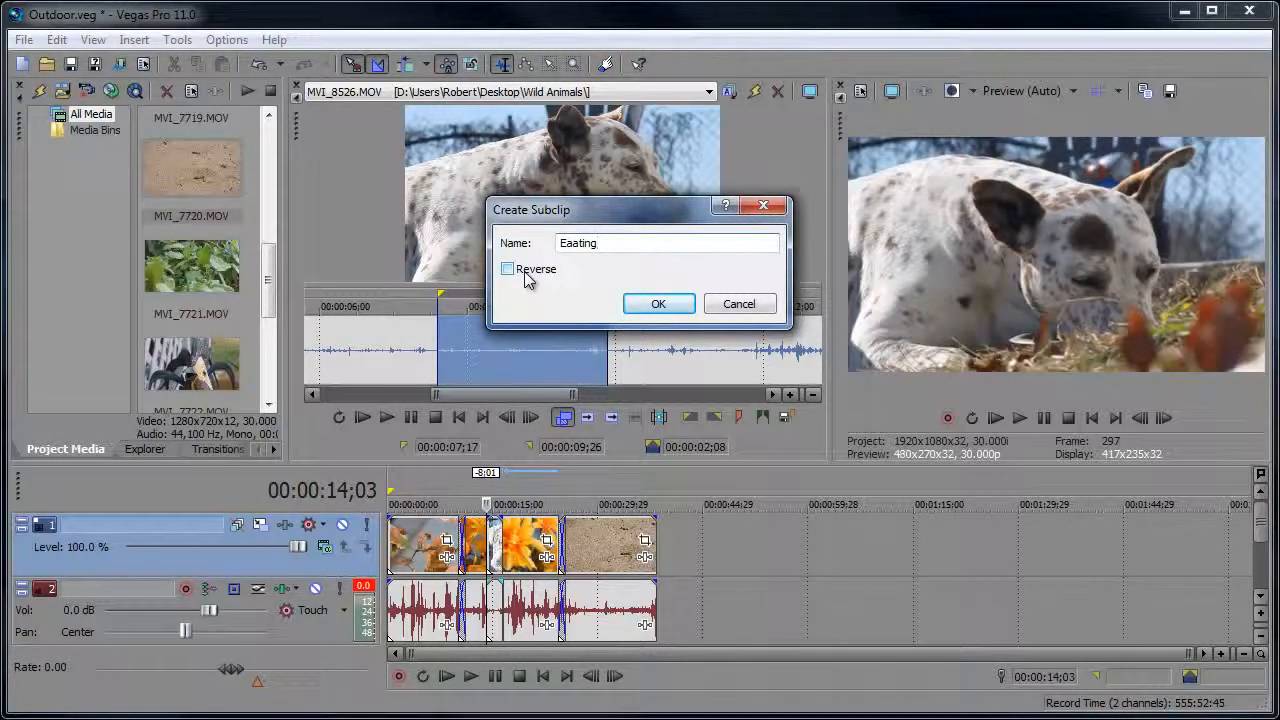
click(657, 304)
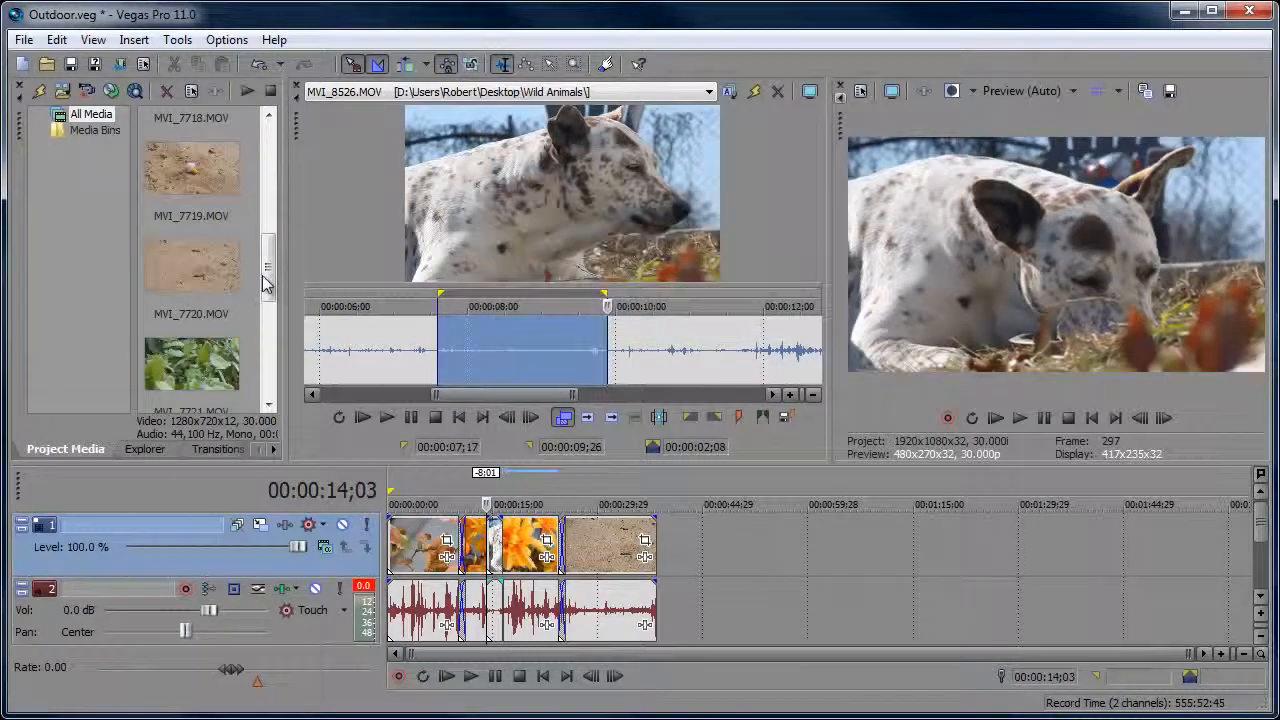
Place the Eaating subclip from the project media on the timeline at about 00:00:44;18 and play it
drag(266, 280, 296, 163)
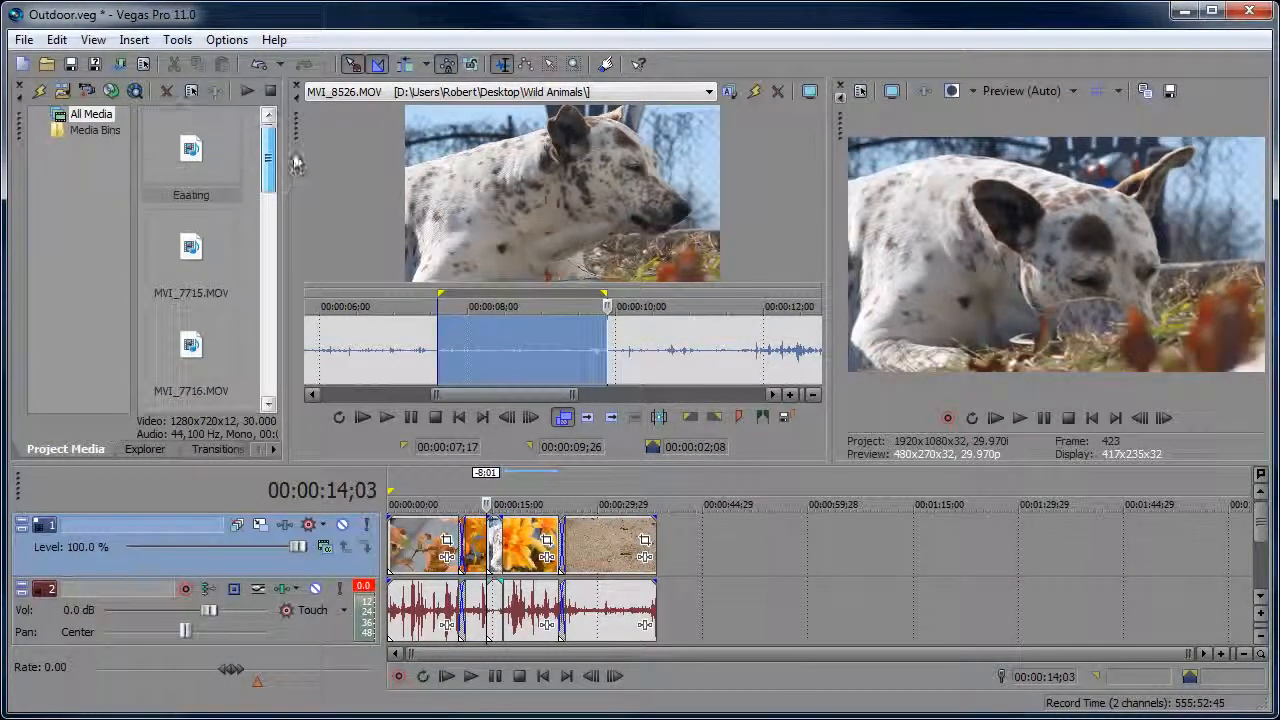
click(176, 152)
drag(176, 152, 705, 488)
key(space)
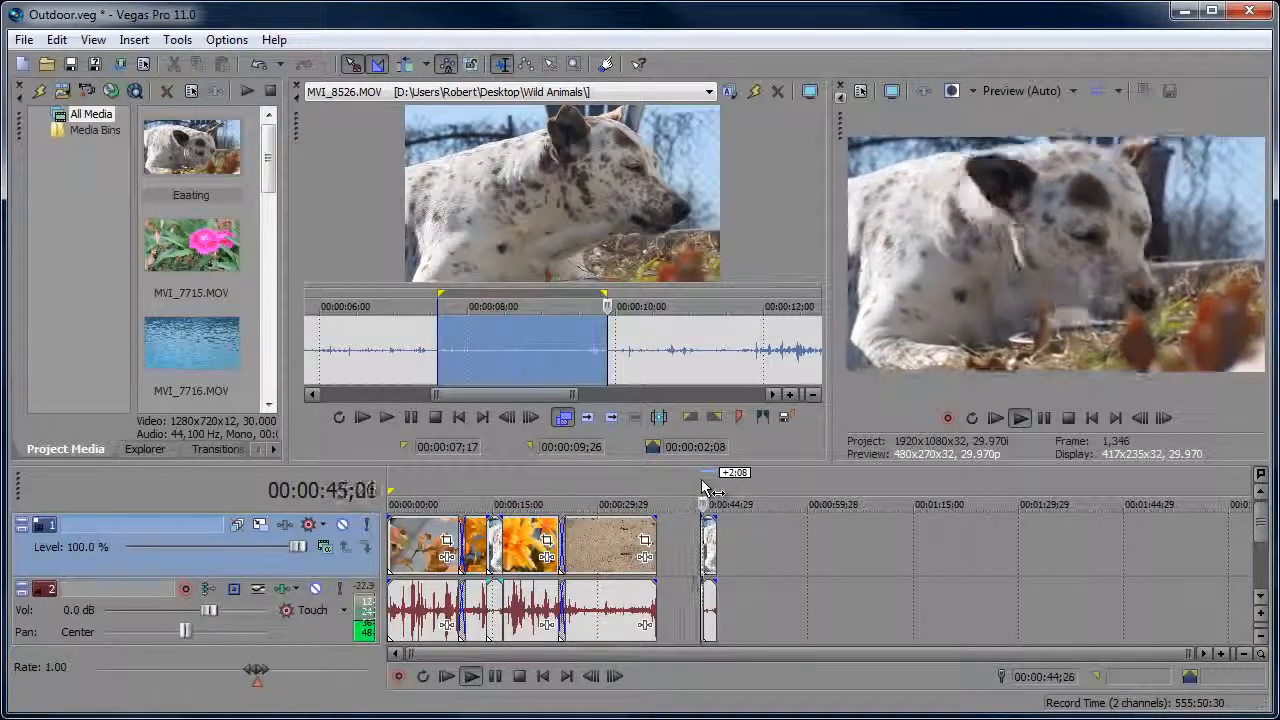
key(space)
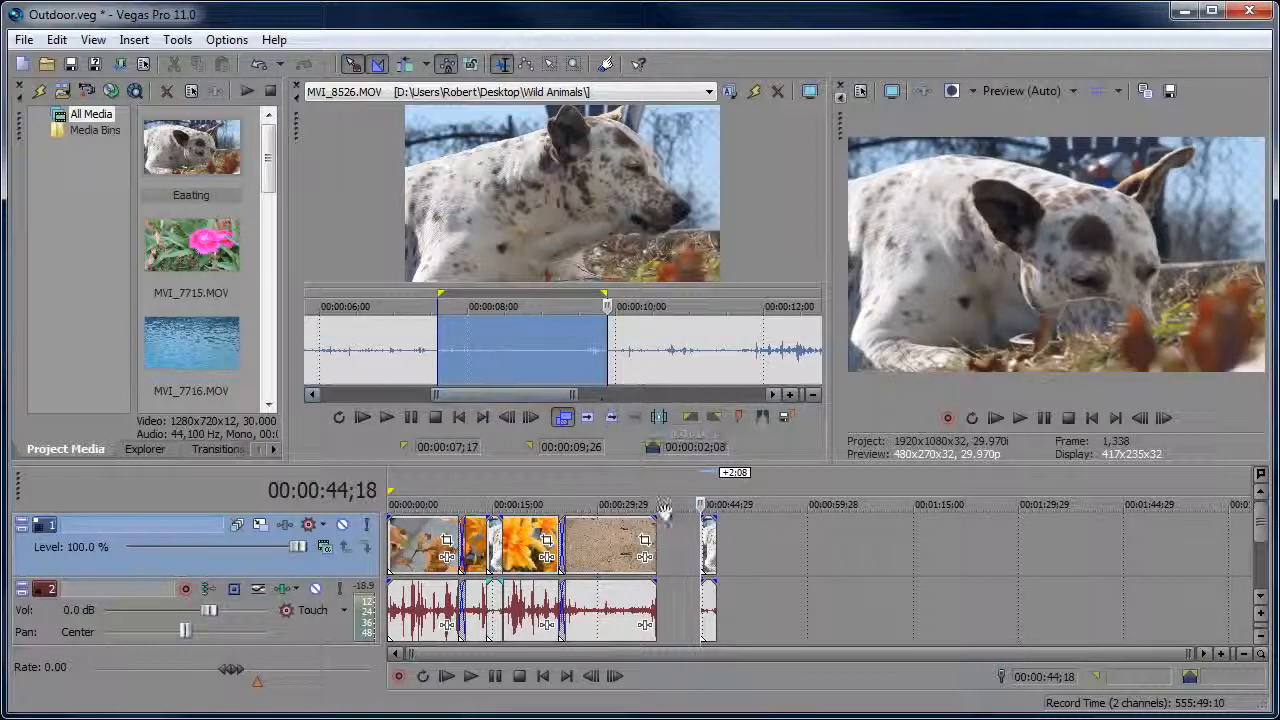
Open the Eaating timeline event in the Trimmer
right_click(704, 547)
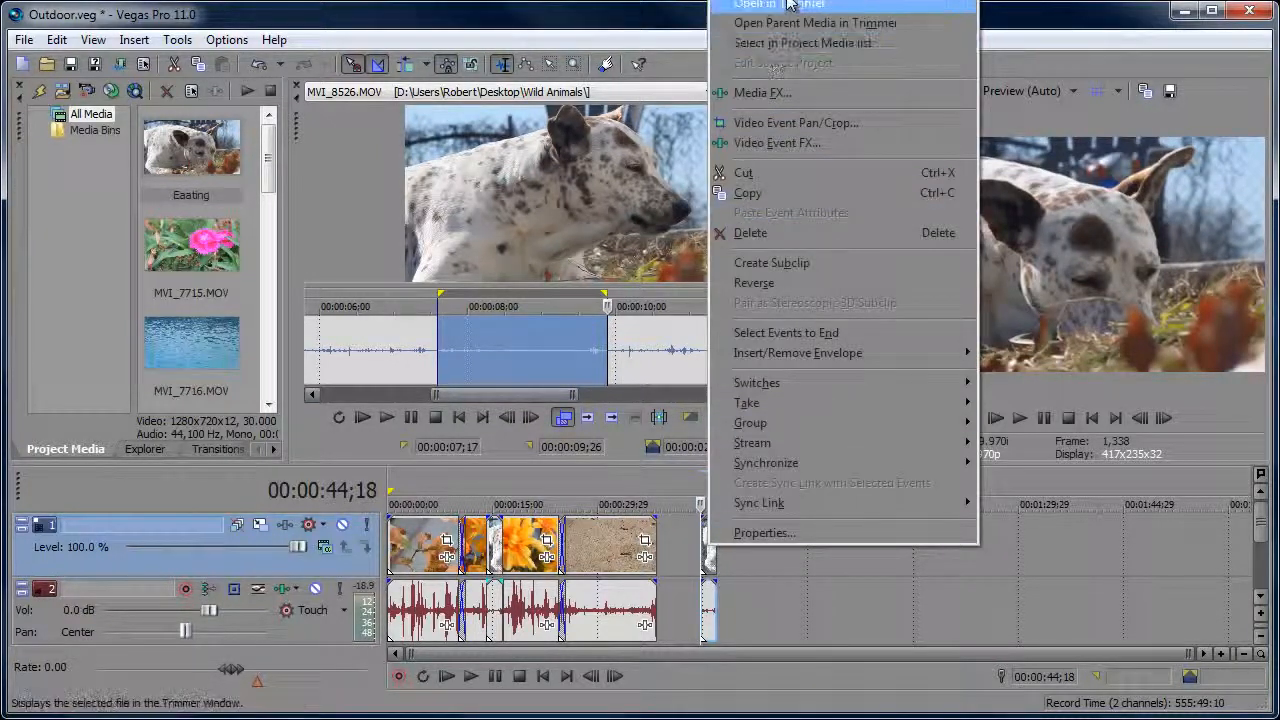
click(788, 7)
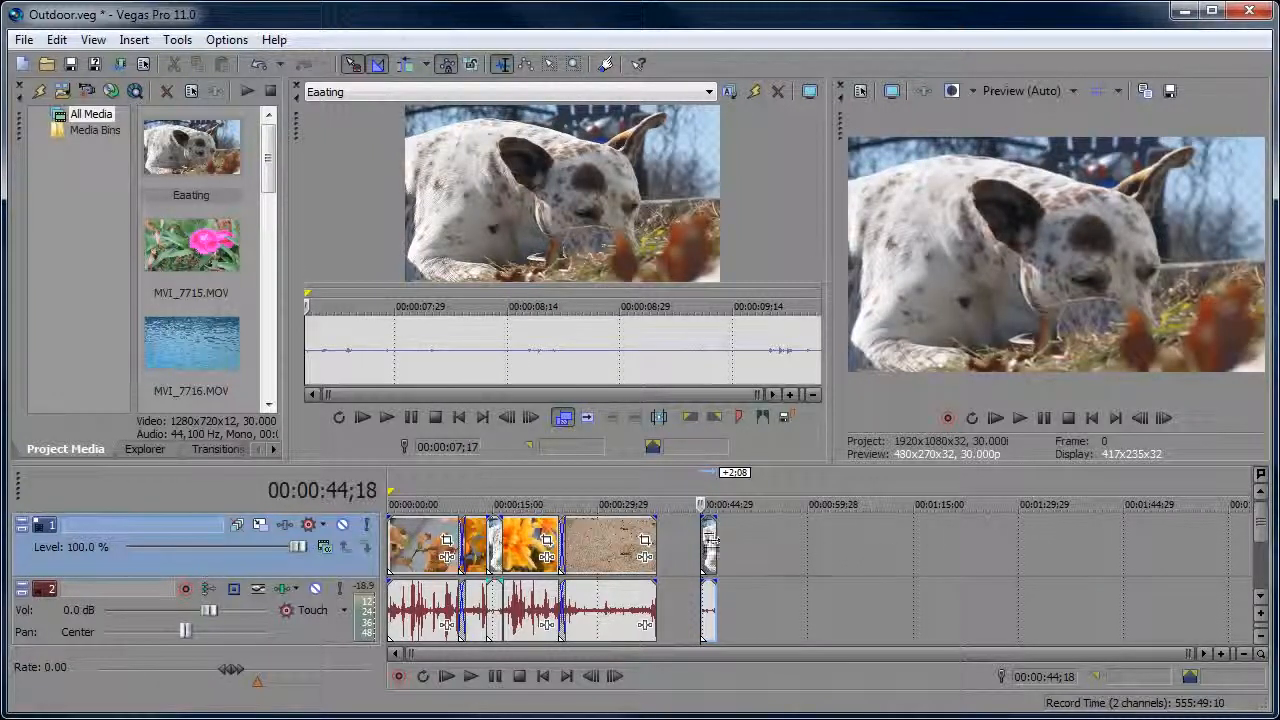
Try extending the end of the Eaating event by 5;25, play it, and restore its original length
drag(716, 547, 755, 546)
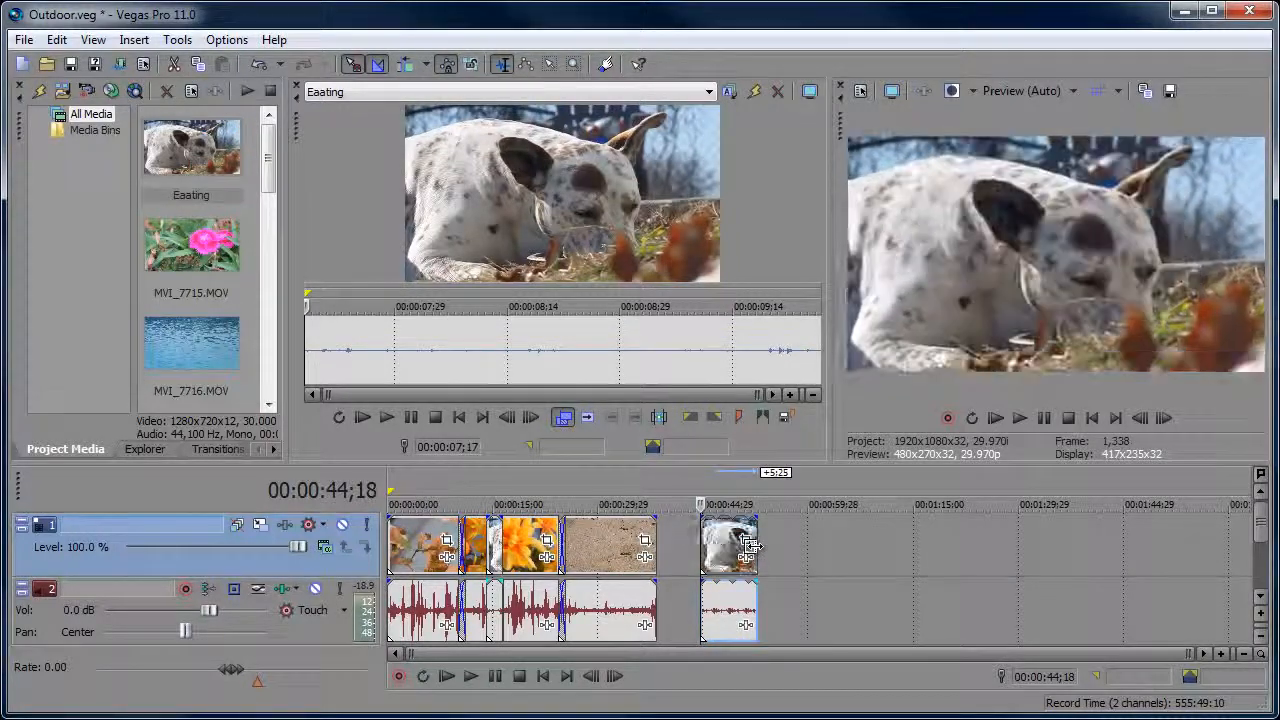
key(space)
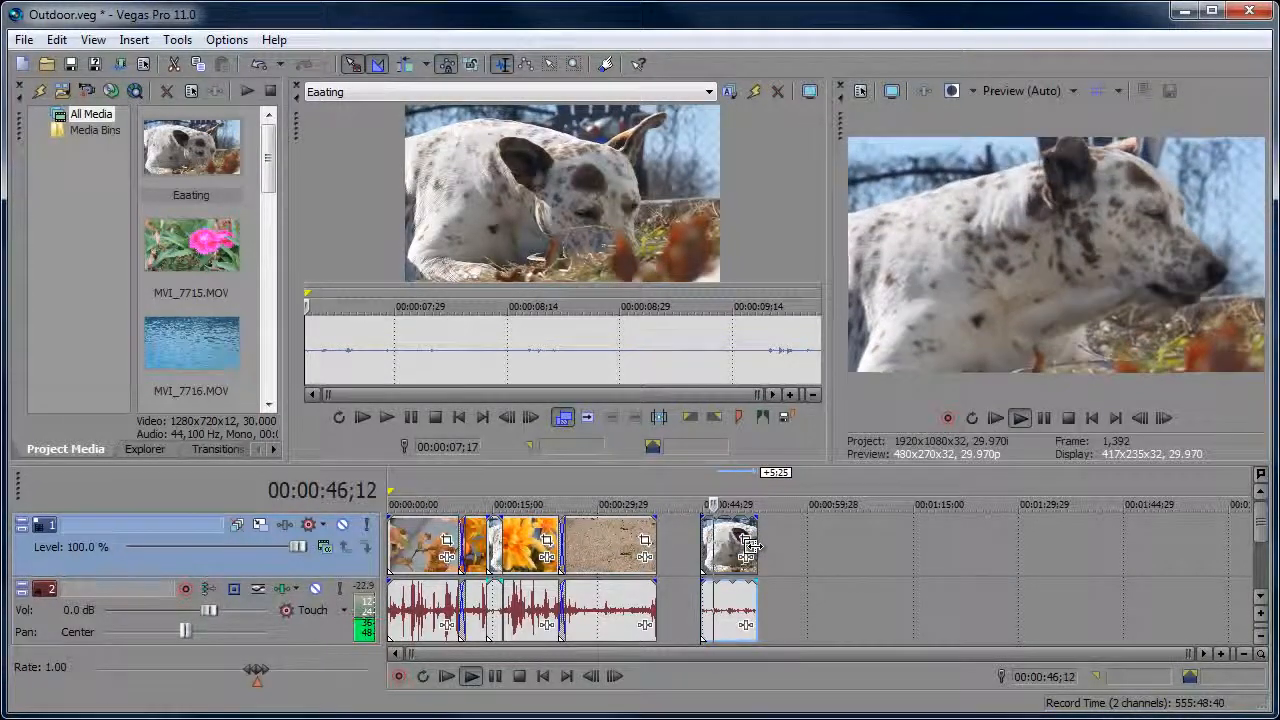
key(space)
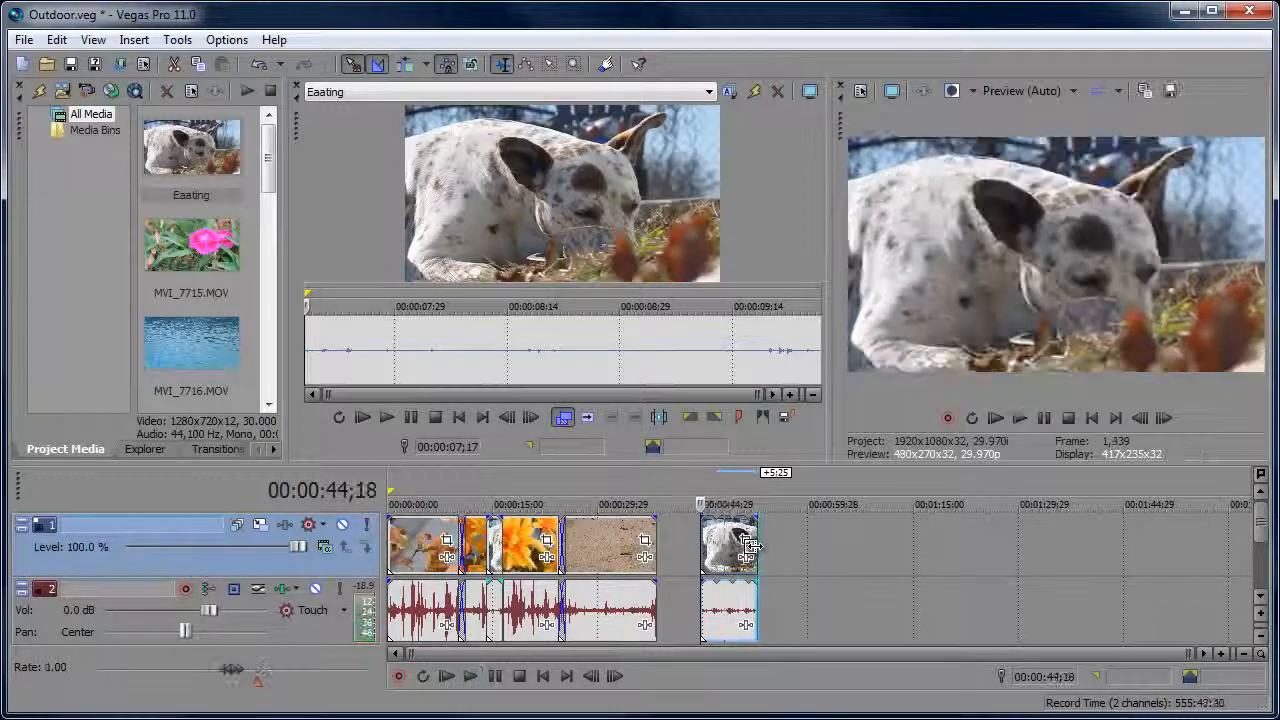
drag(754, 546, 715, 547)
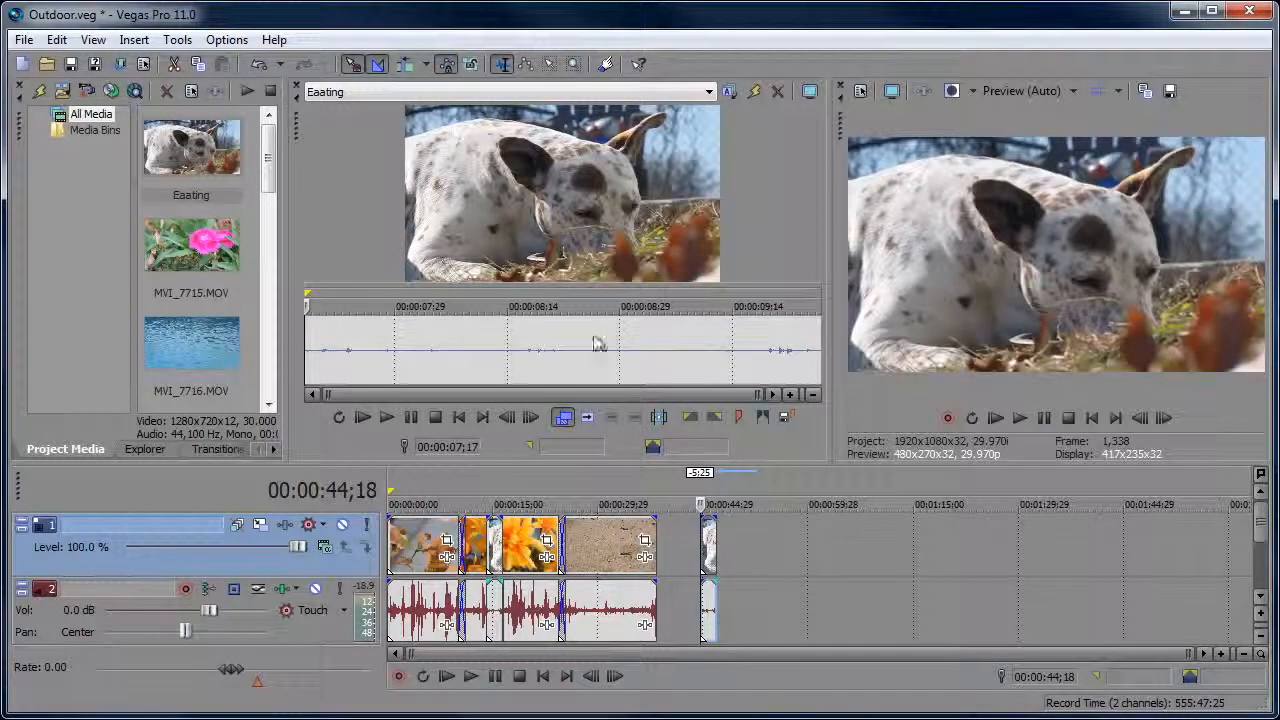
Load MVI_8526.MOV back into the Trimmer and extend its selection to an out point of 00:00:13;00
right_click(505, 345)
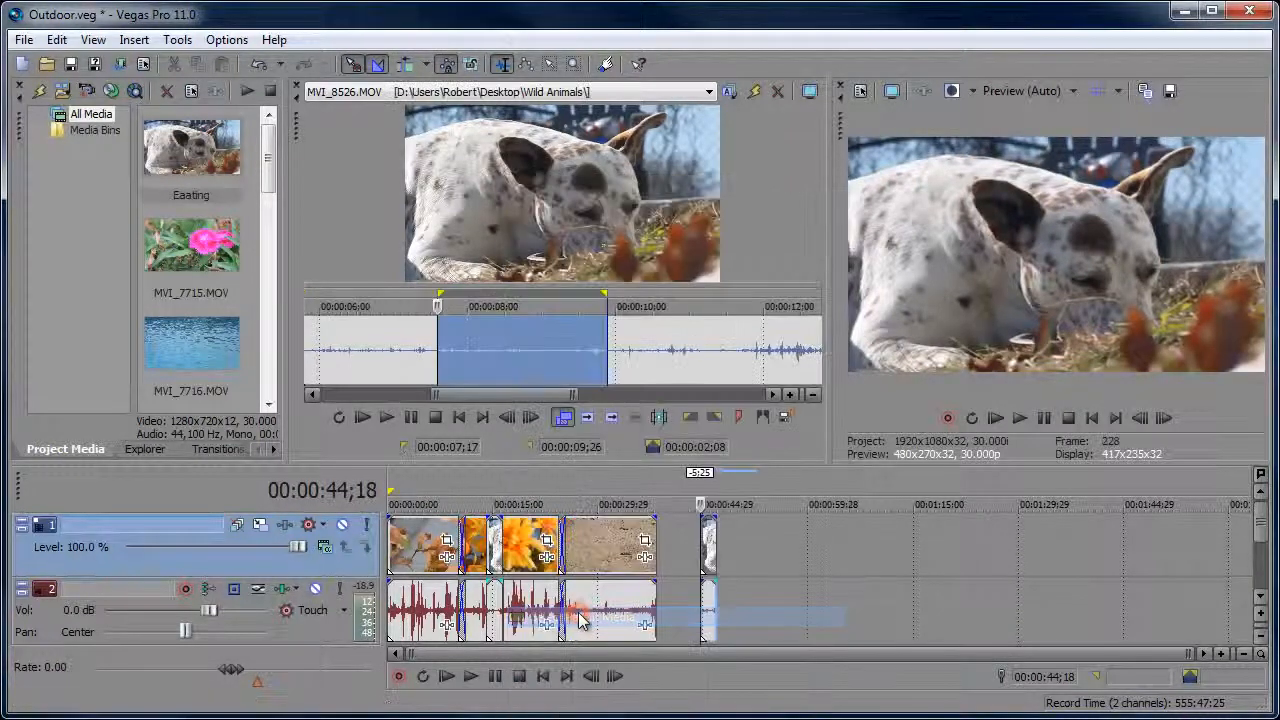
click(577, 616)
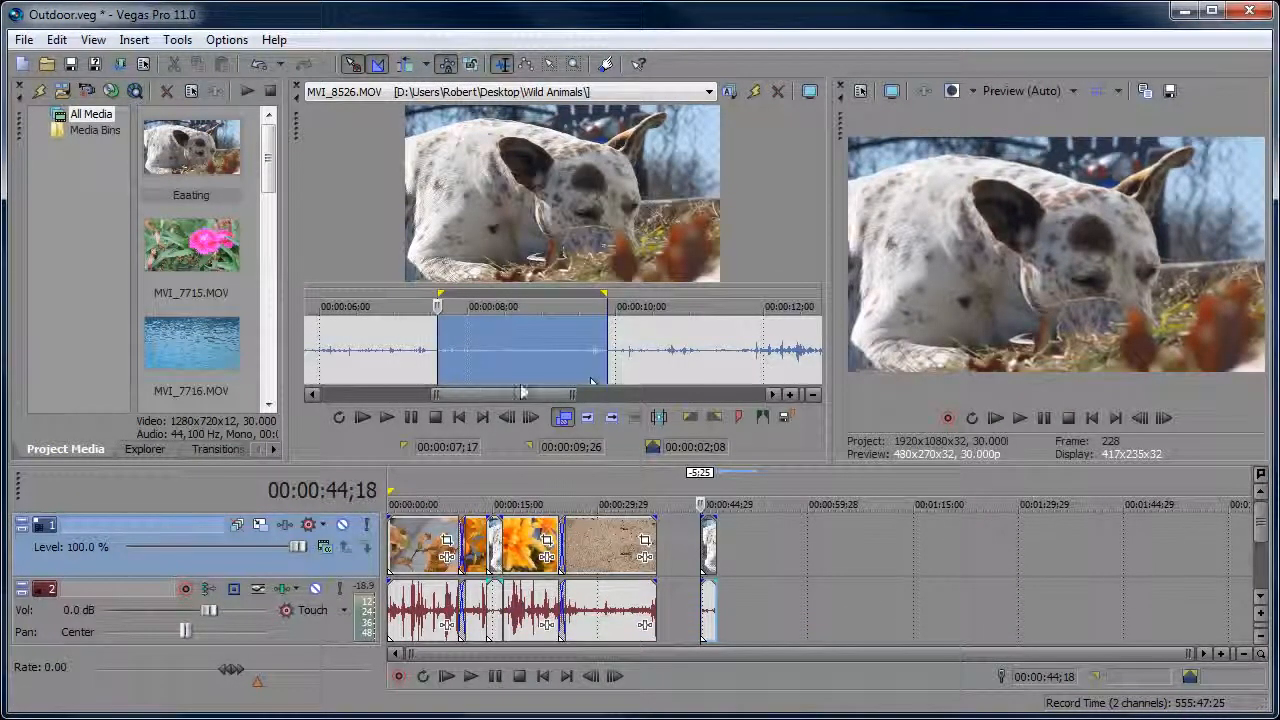
drag(433, 394, 282, 407)
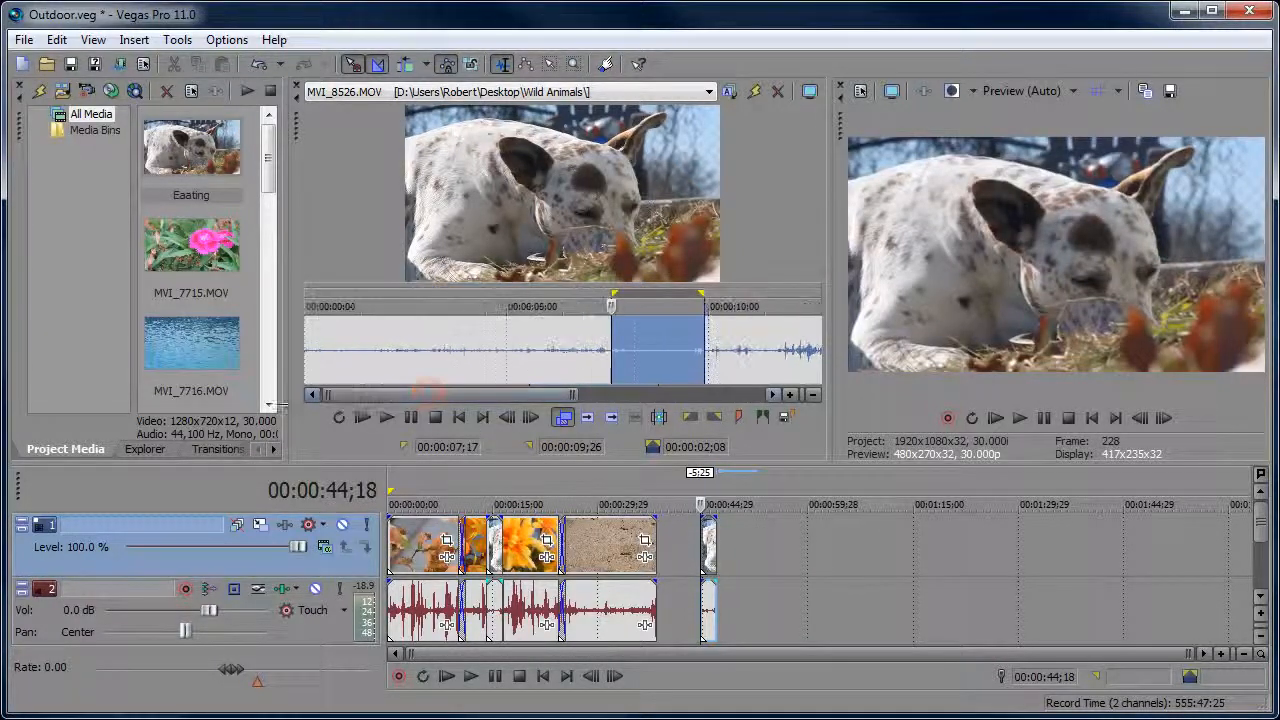
drag(575, 395, 758, 398)
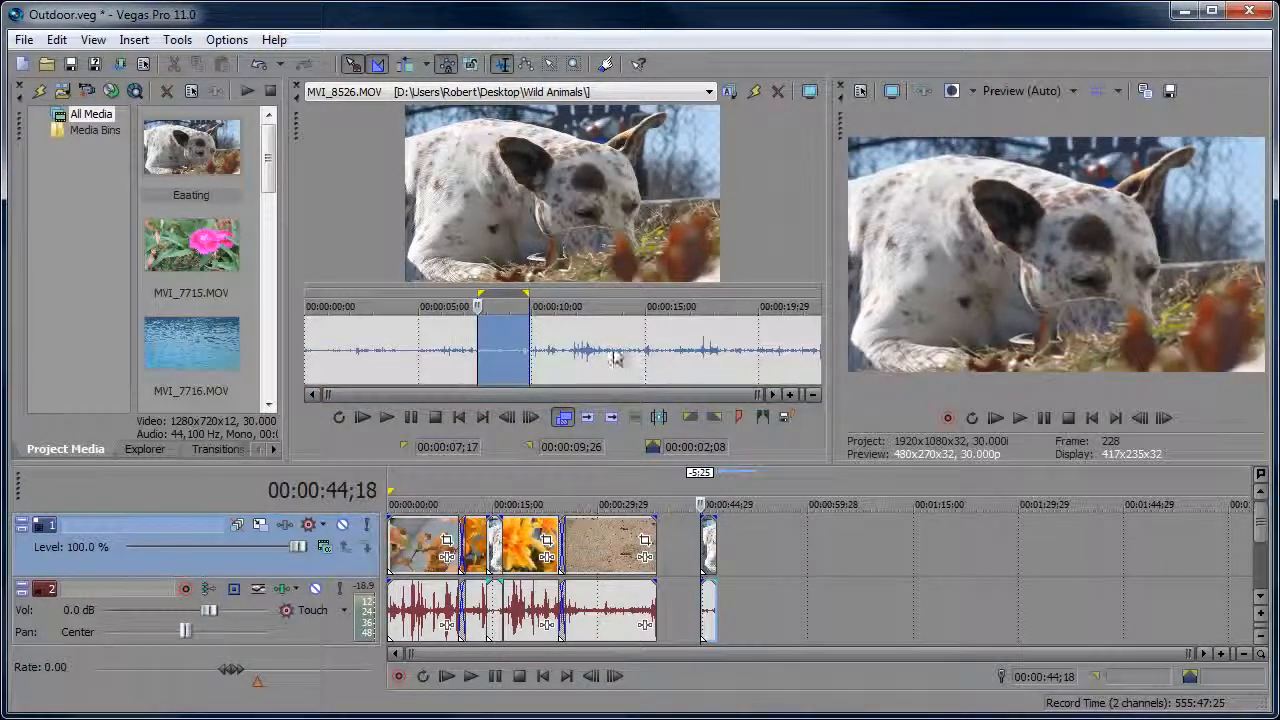
drag(530, 325, 552, 320)
mouse_move(586, 322)
mouse_down()
mouse_move(562, 326)
mouse_move(600, 326)
mouse_up()
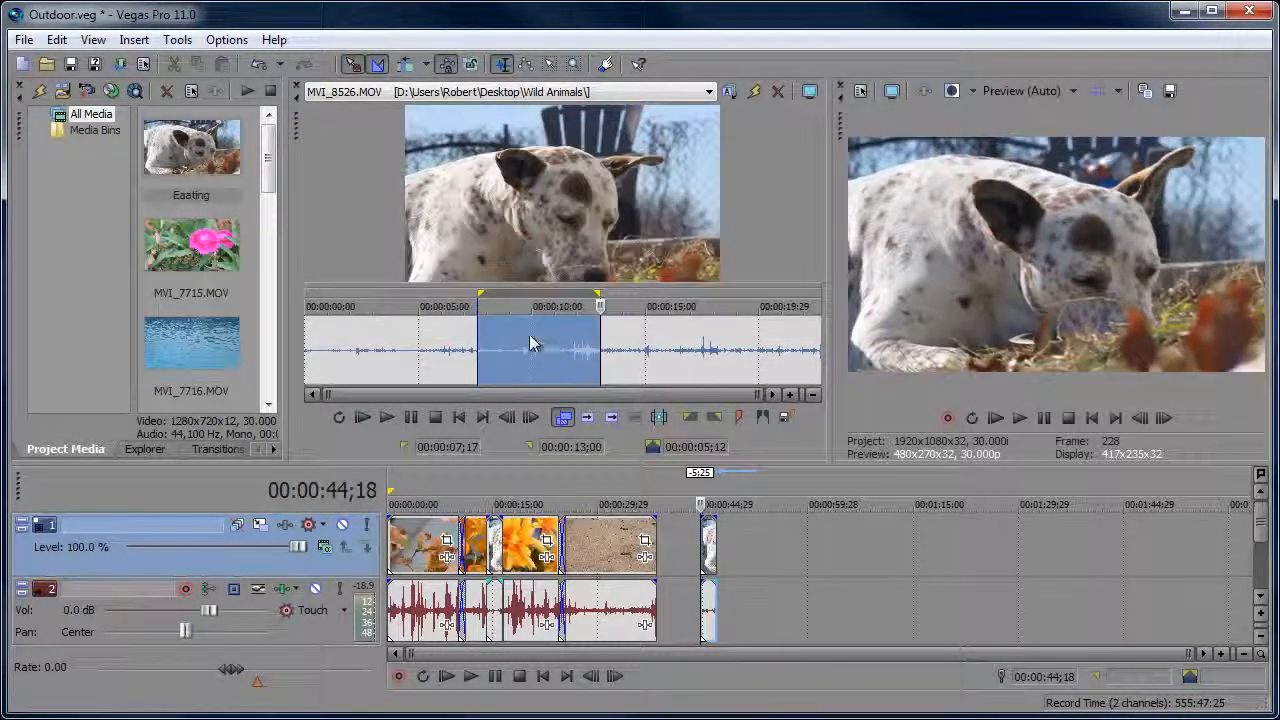
Create a subclip named Eating from the Trimmer selection and place it after the existing timeline events for playback
click(658, 418)
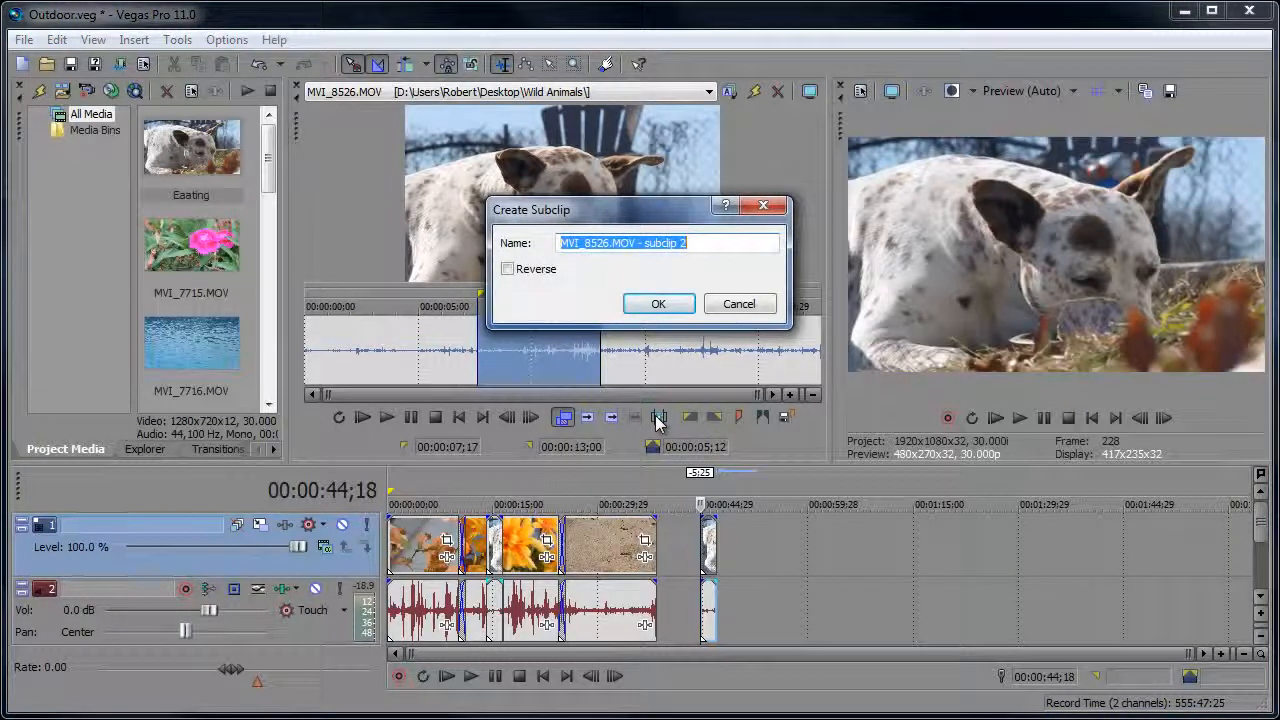
text(East)
text(ing)
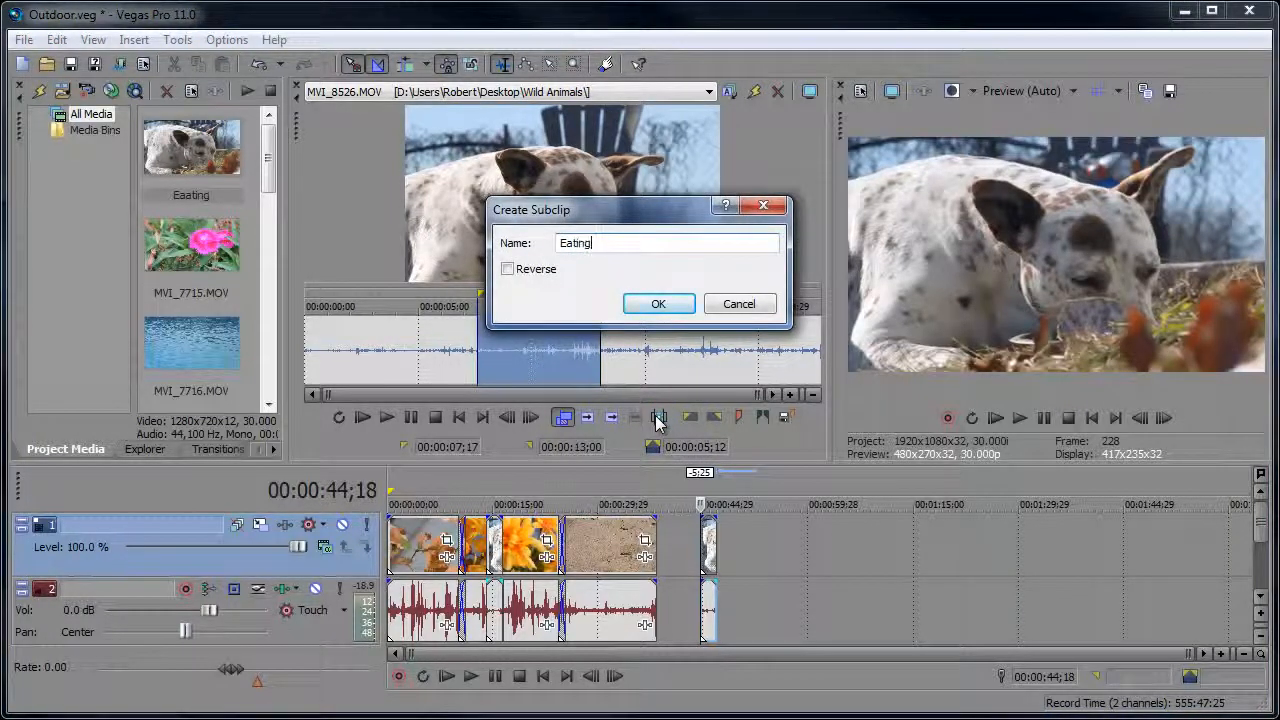
click(658, 303)
drag(190, 253, 768, 545)
key(space)
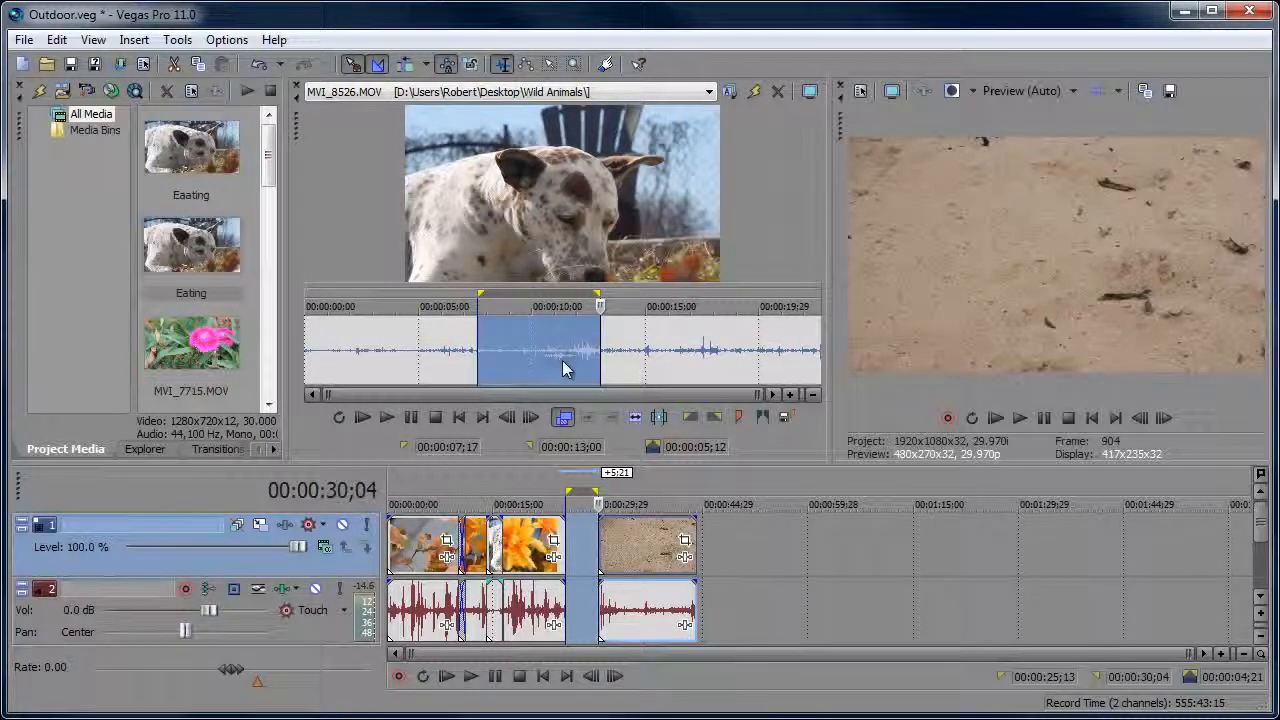
Fit the Trimmer selection into the timeline gap between 00:00:25;13 and 00:00:30;04 and play across it
click(636, 420)
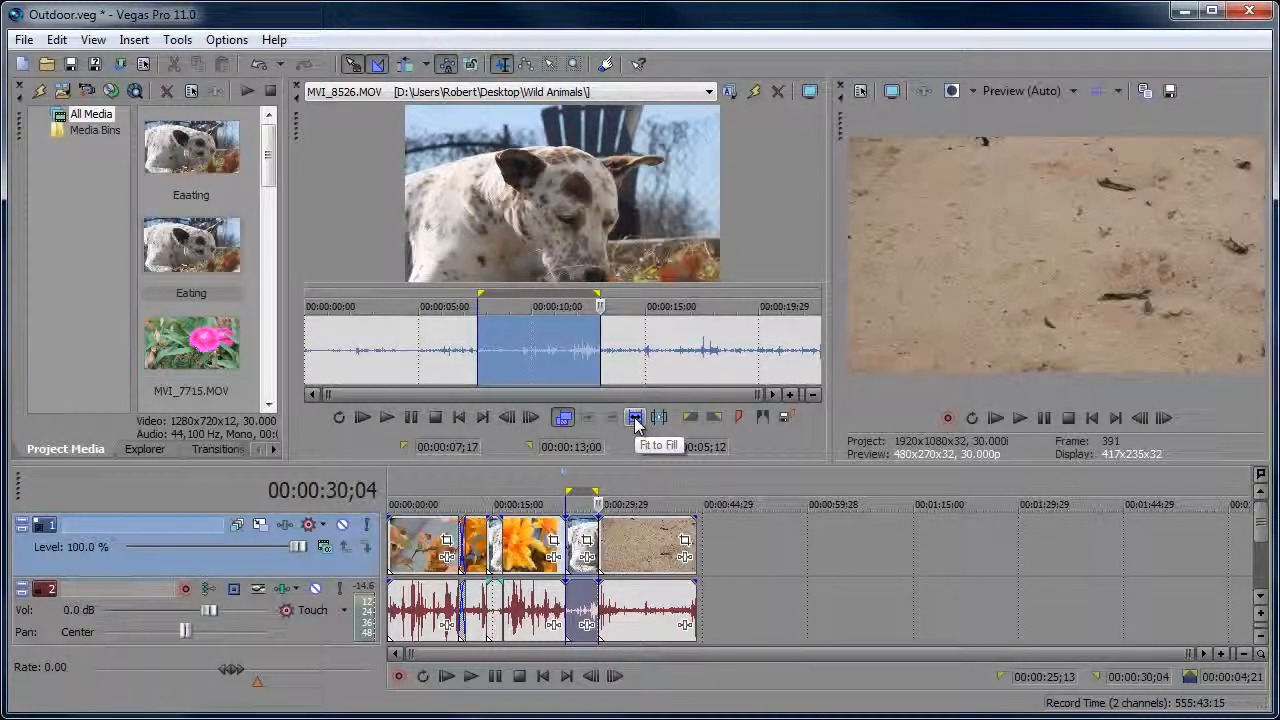
click(560, 500)
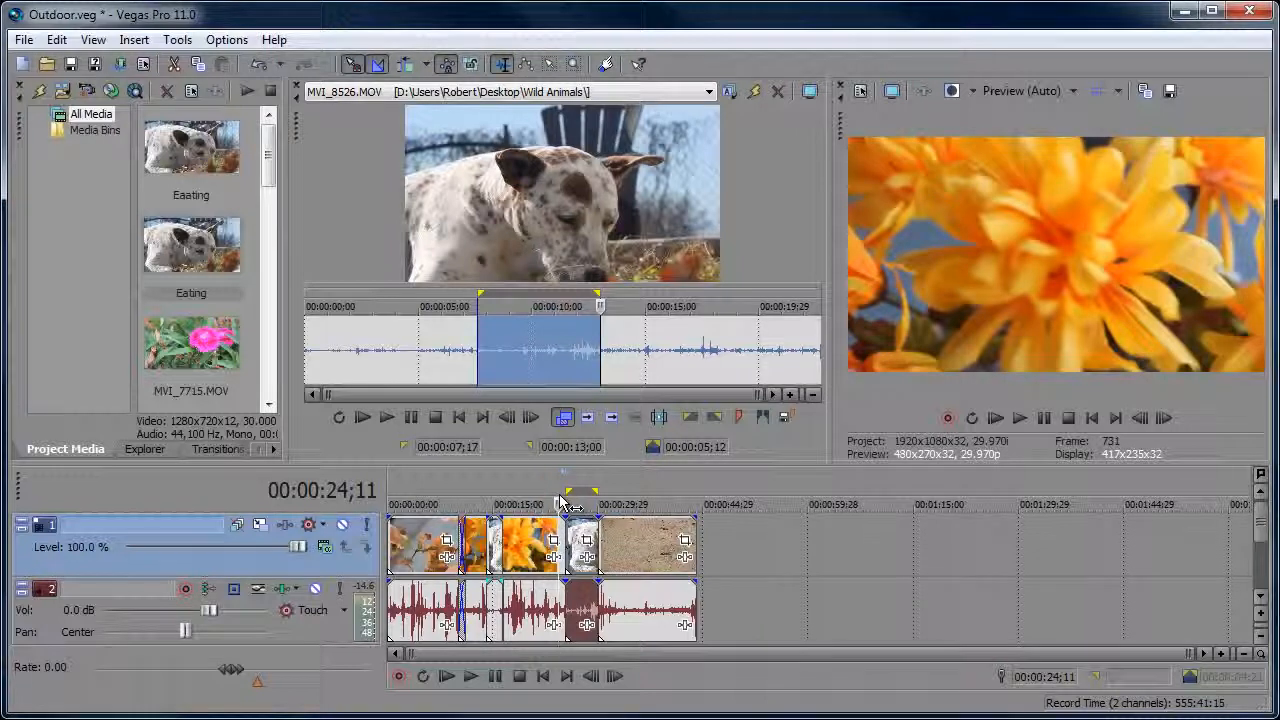
key(space)
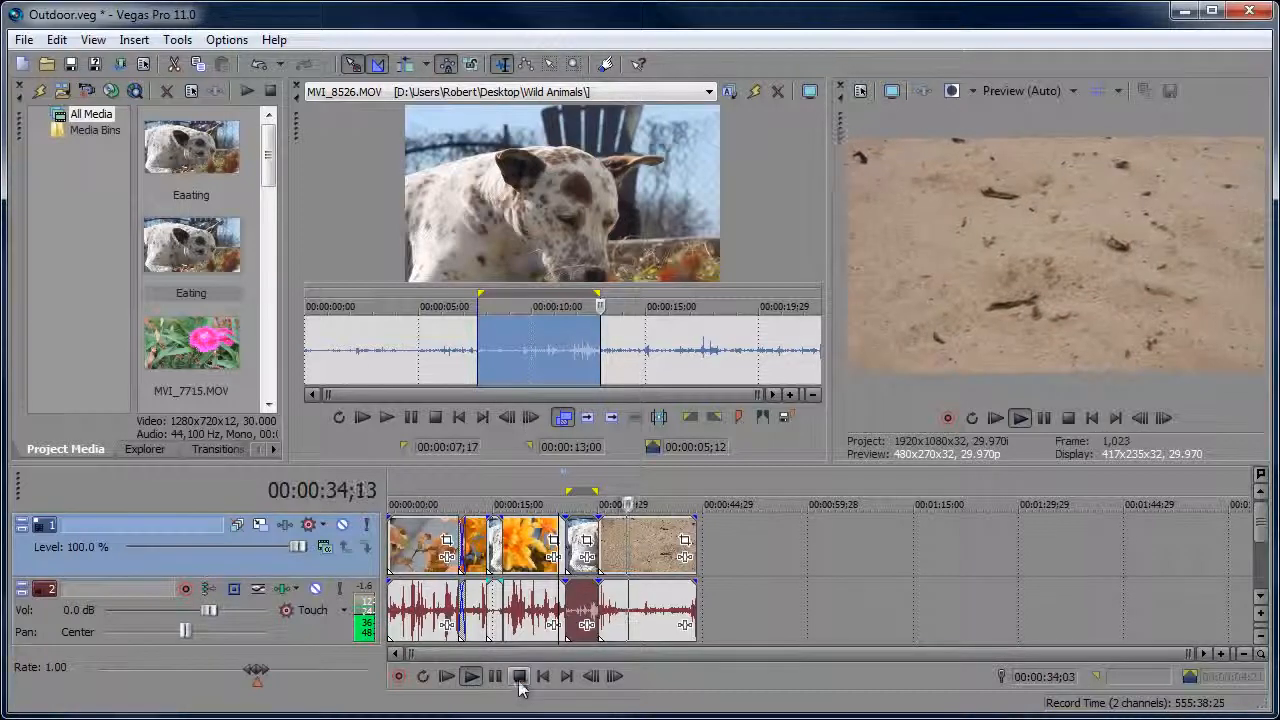
click(519, 676)
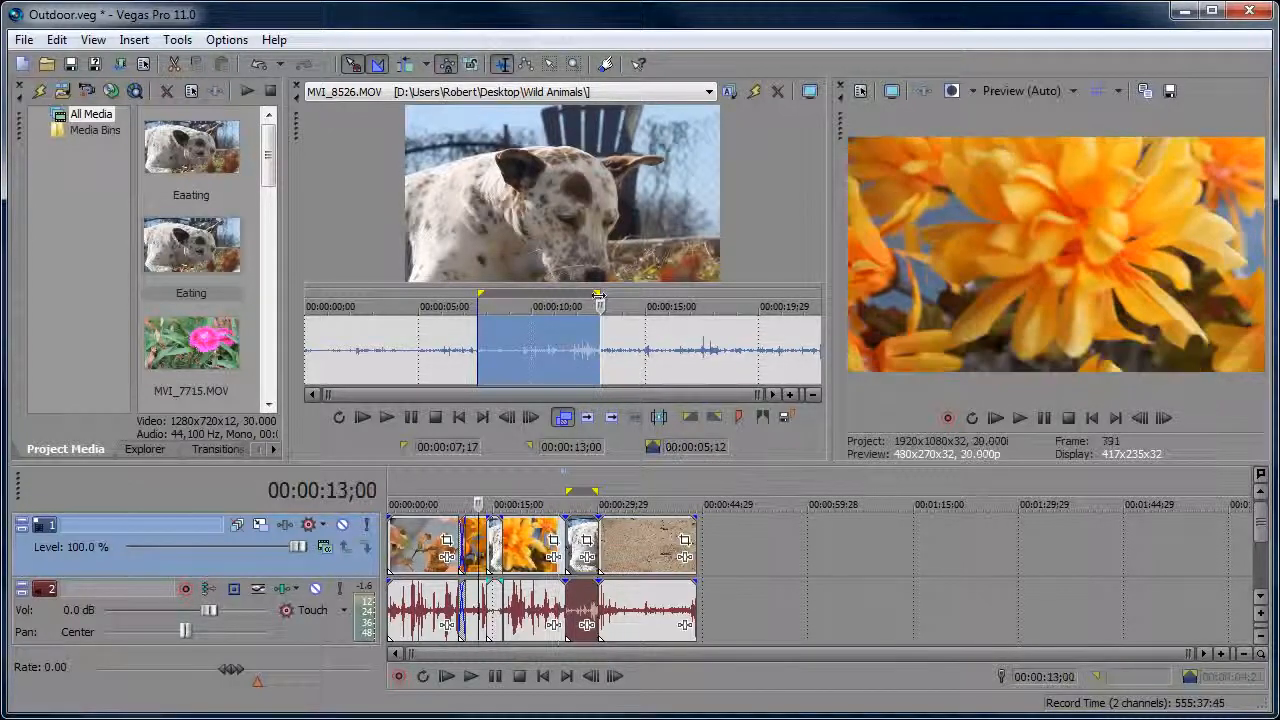
Select 00:00:12;12 to 00:00:16;10 of MVI_8526.MOV in the Trimmer and mark it as a region named Funny Clip
drag(599, 294, 517, 294)
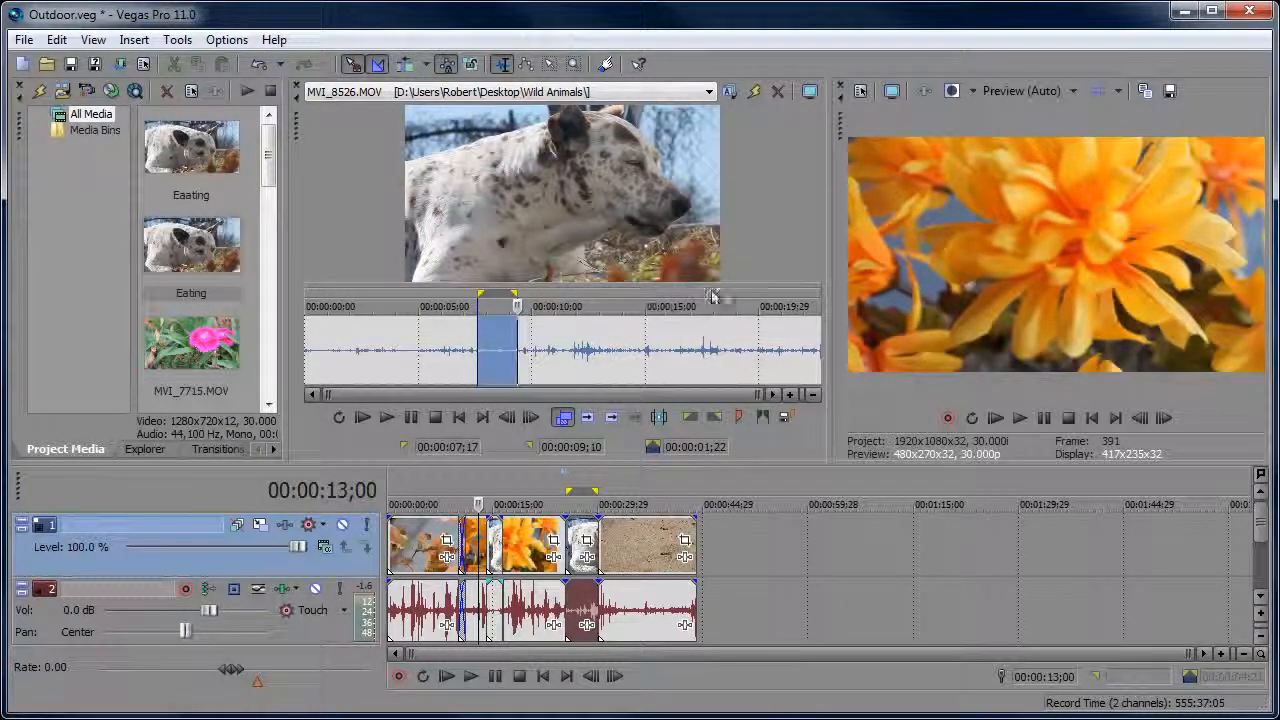
drag(590, 302, 675, 306)
click(760, 418)
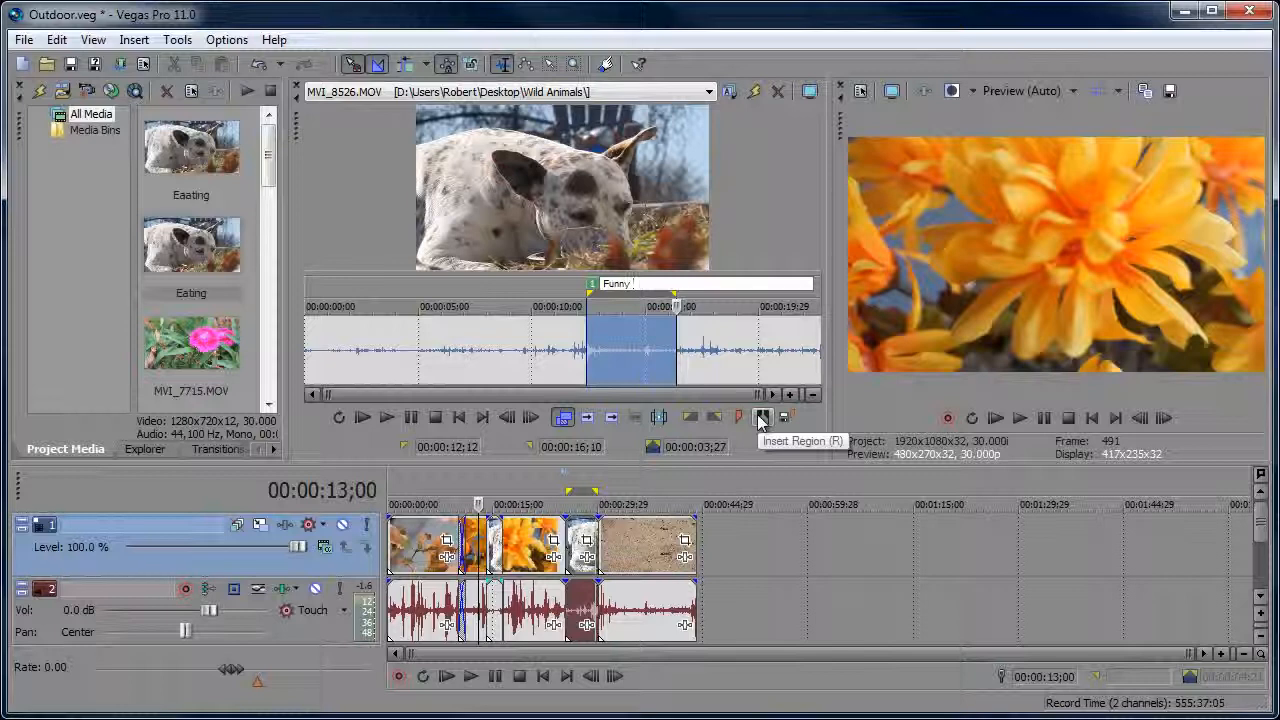
text(Funny Clip)
key(Return)
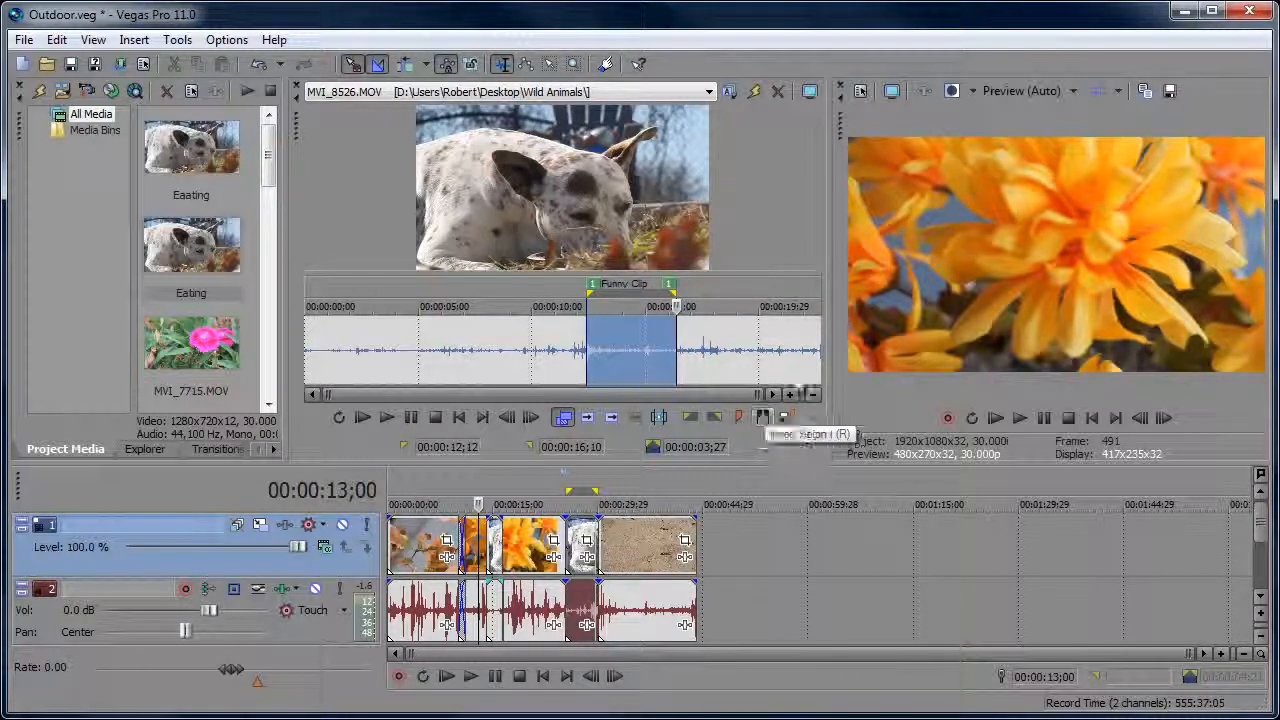
click(523, 302)
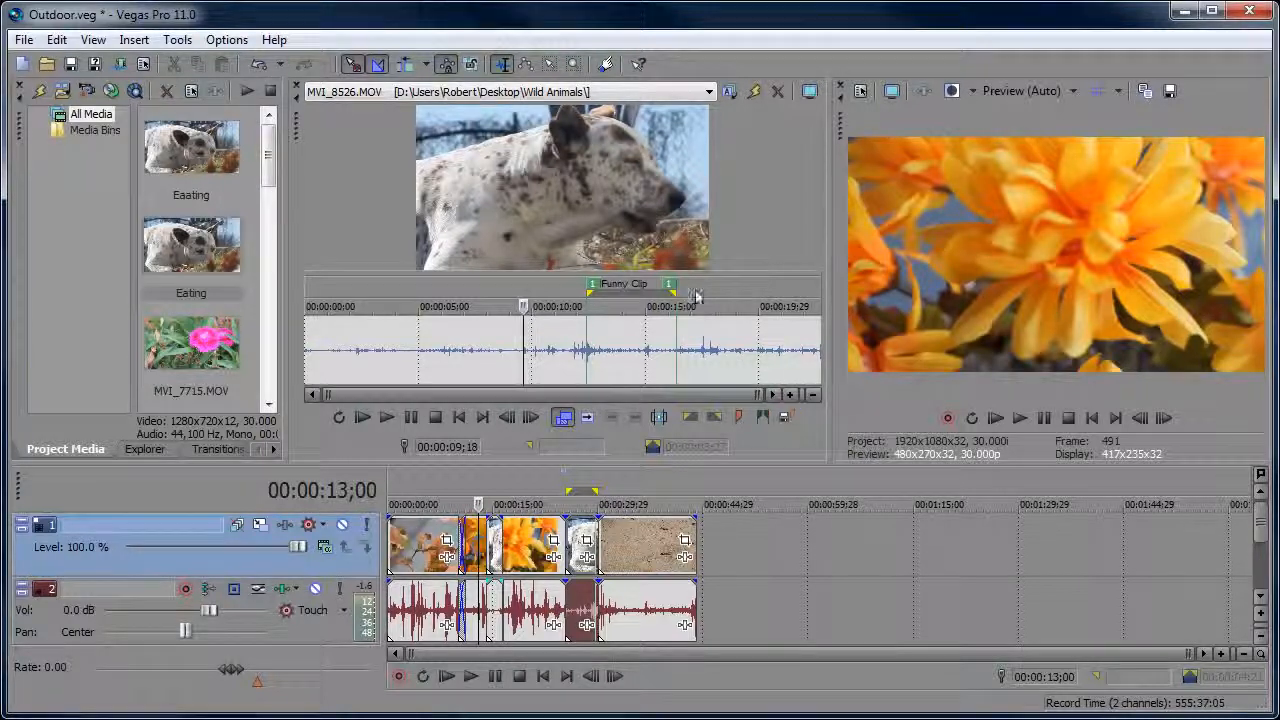
Place MVI_8526.MOV from the project media after the last timeline event and move the cursor to the start of its Funny Clip region
double_click(198, 262)
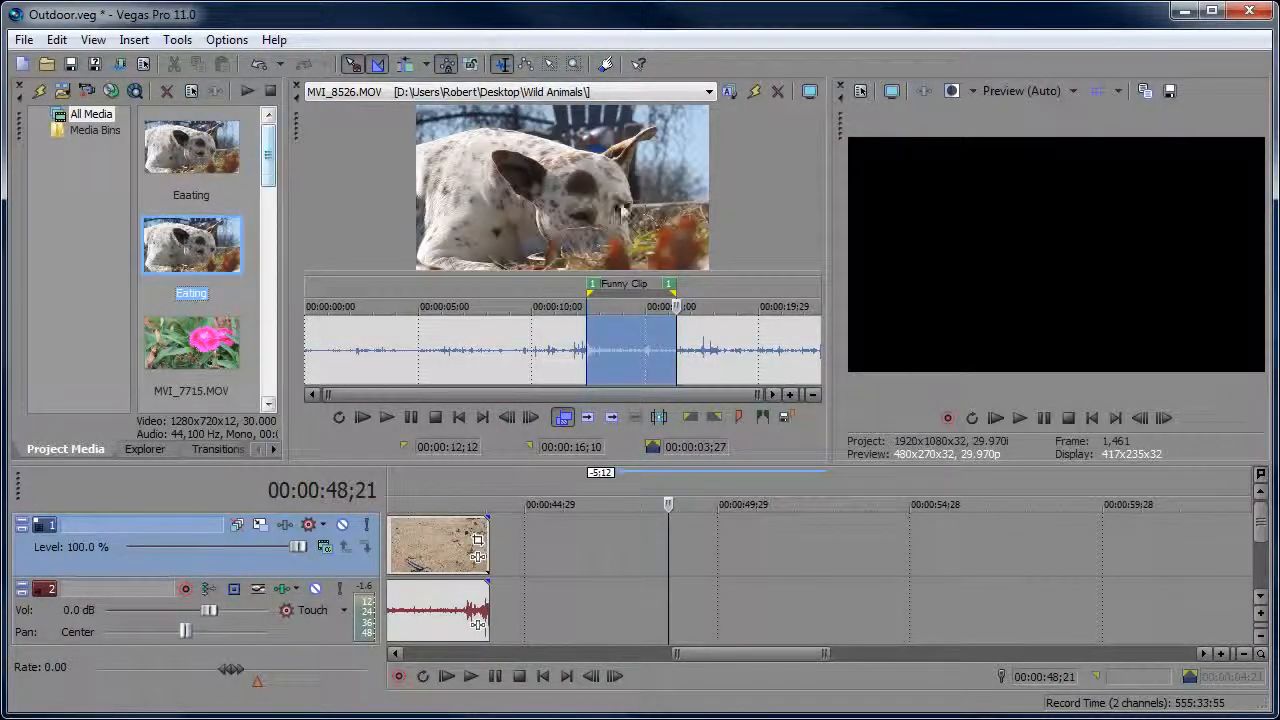
drag(268, 165, 268, 378)
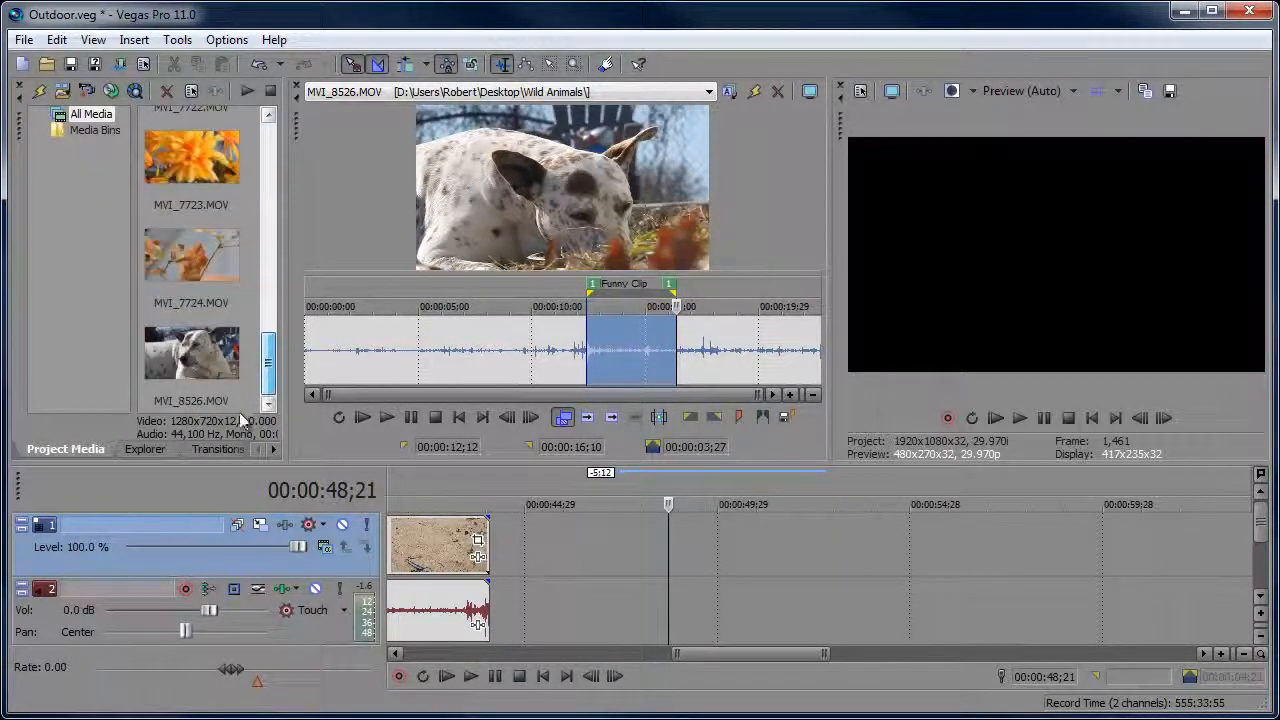
drag(608, 551, 626, 617)
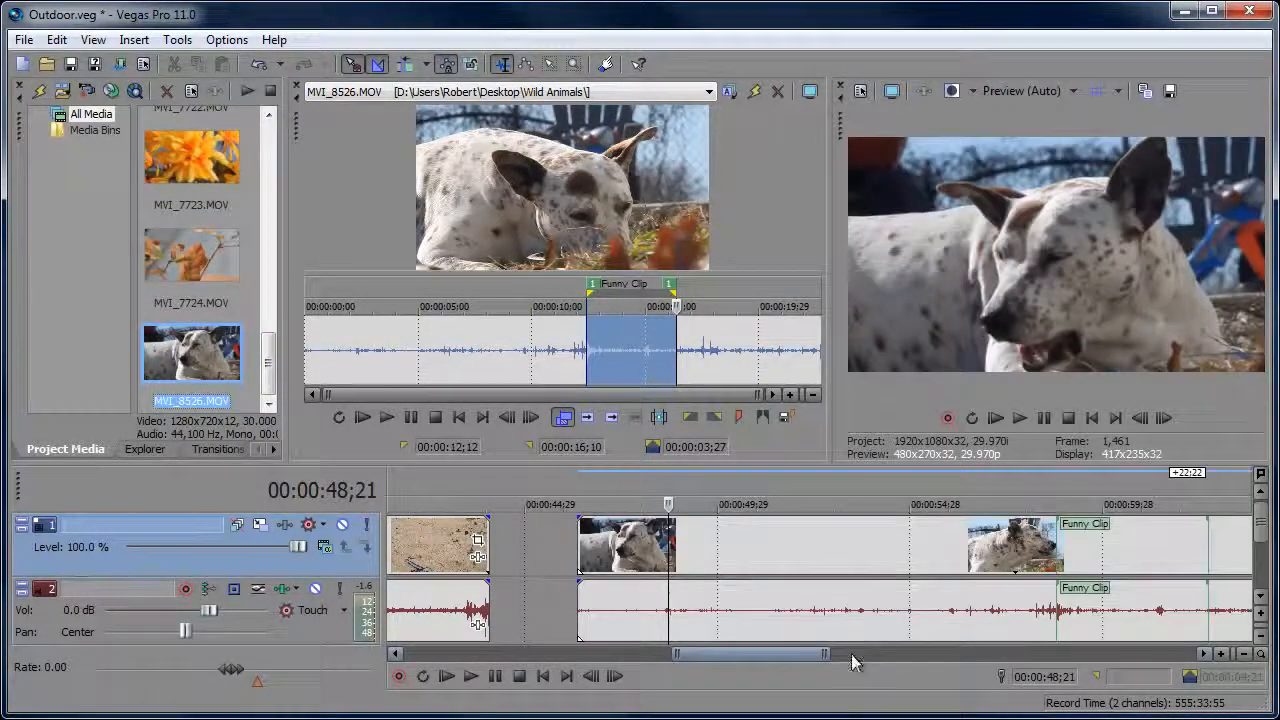
drag(825, 653, 880, 660)
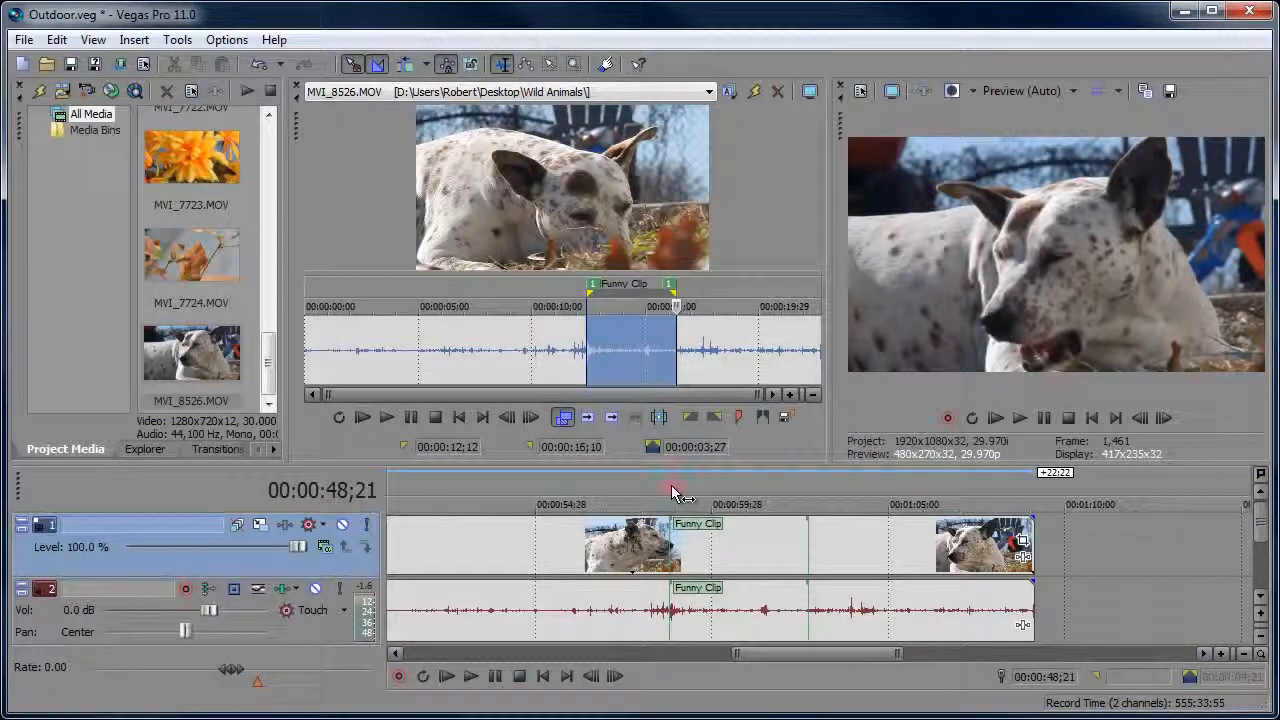
mouse_move(671, 485)
mouse_down()
mouse_move(805, 493)
mouse_move(670, 490)
mouse_up()
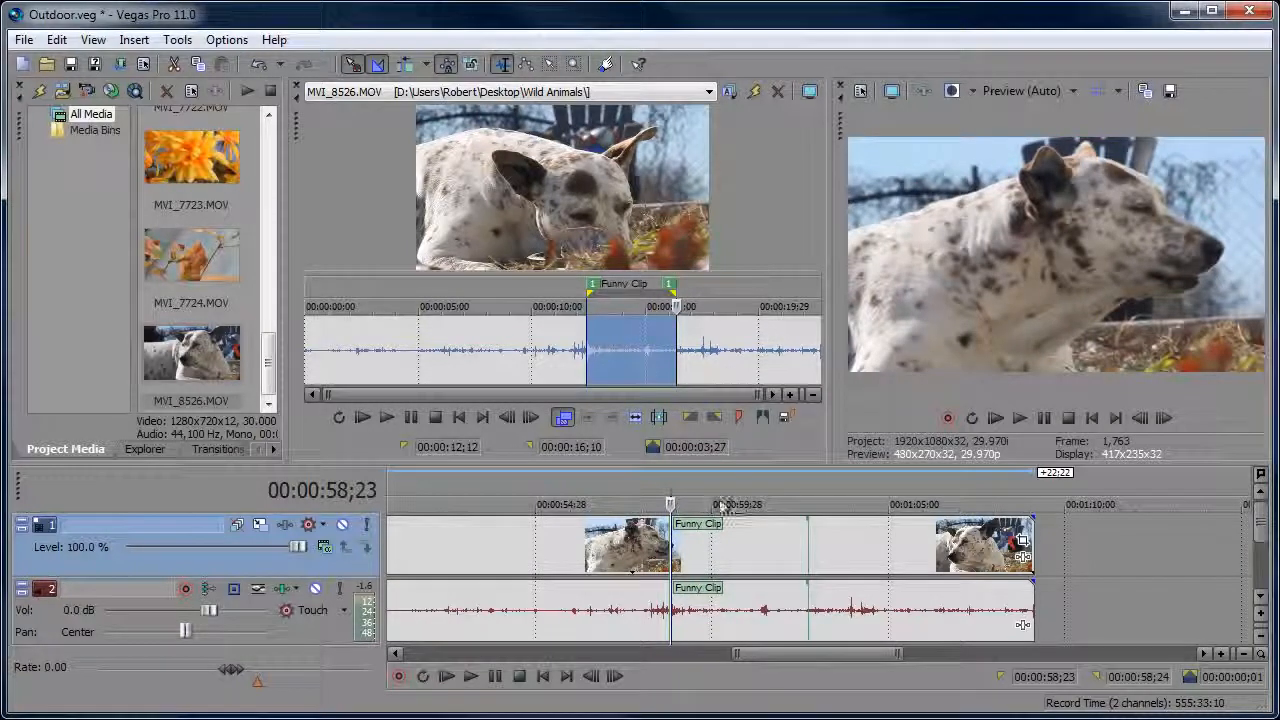
Delete the Funny Clip region from the Trimmer and the MVI_8526.MOV event from the timeline
click(587, 561)
click(483, 302)
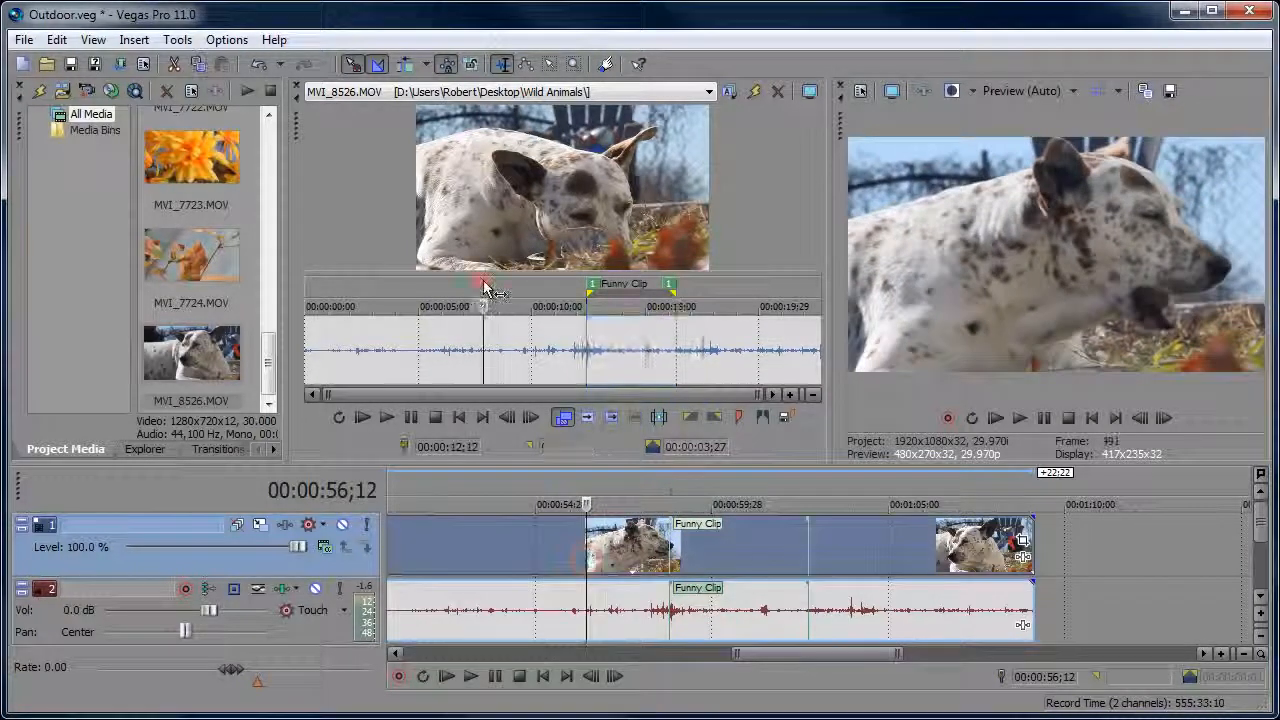
right_click(592, 287)
click(633, 418)
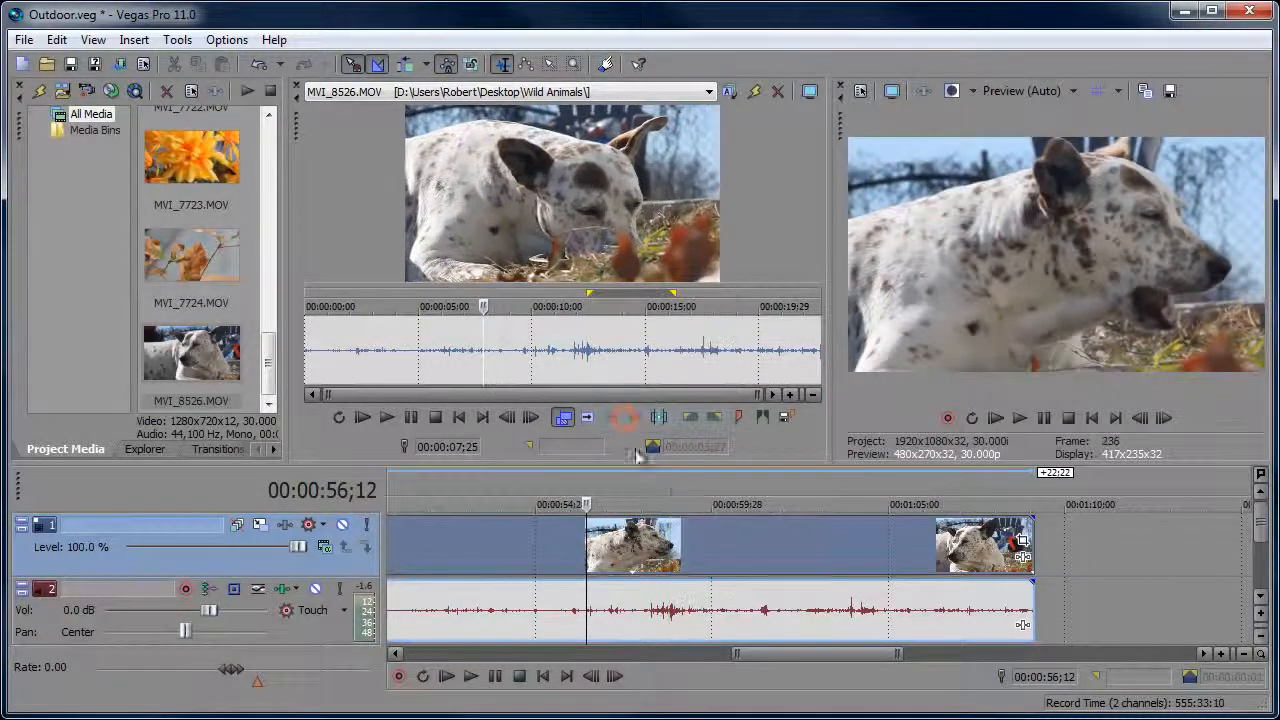
click(623, 558)
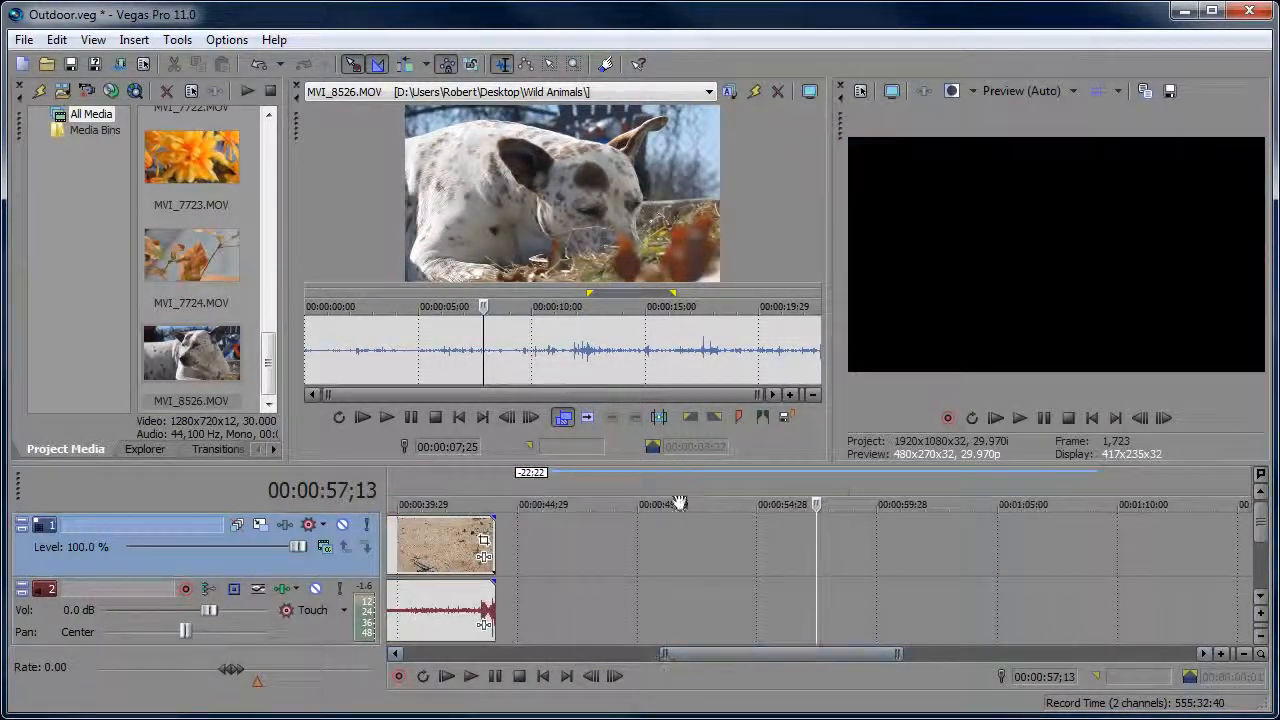
Show video frames in the Trimmer and shrink its video monitor to give the tracks more height
click(490, 336)
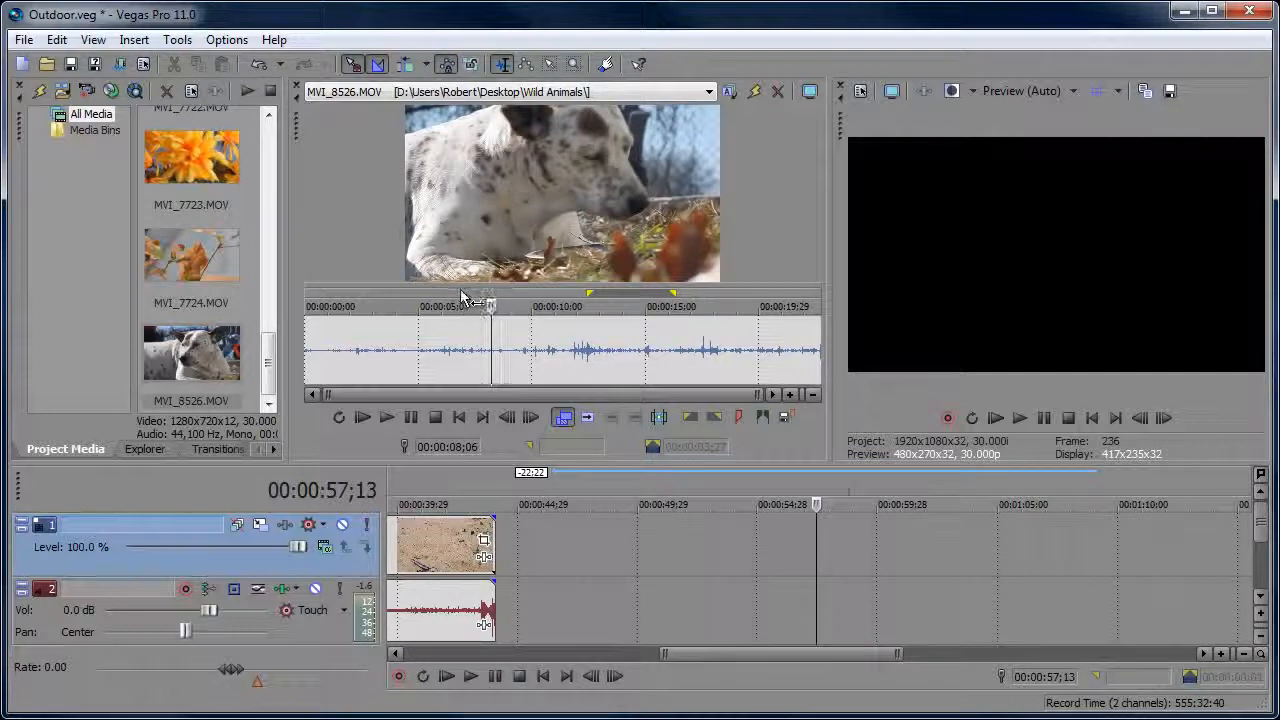
click(462, 300)
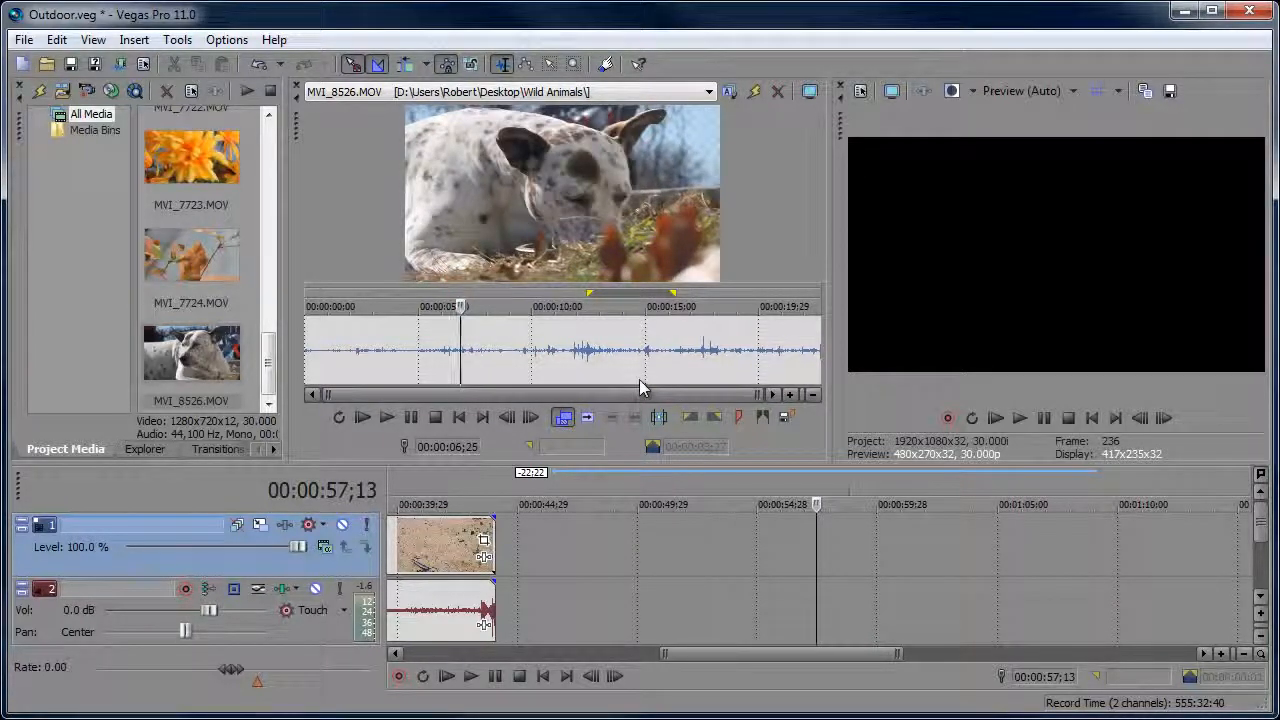
right_click(489, 335)
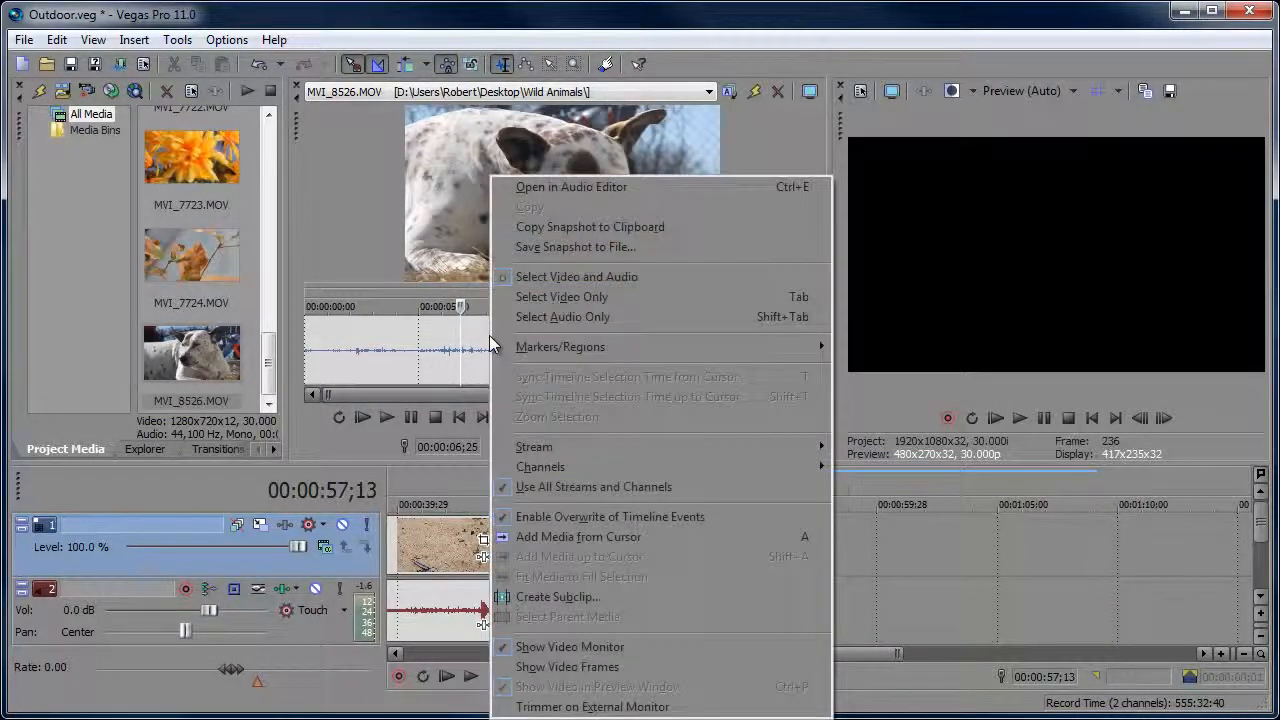
click(593, 672)
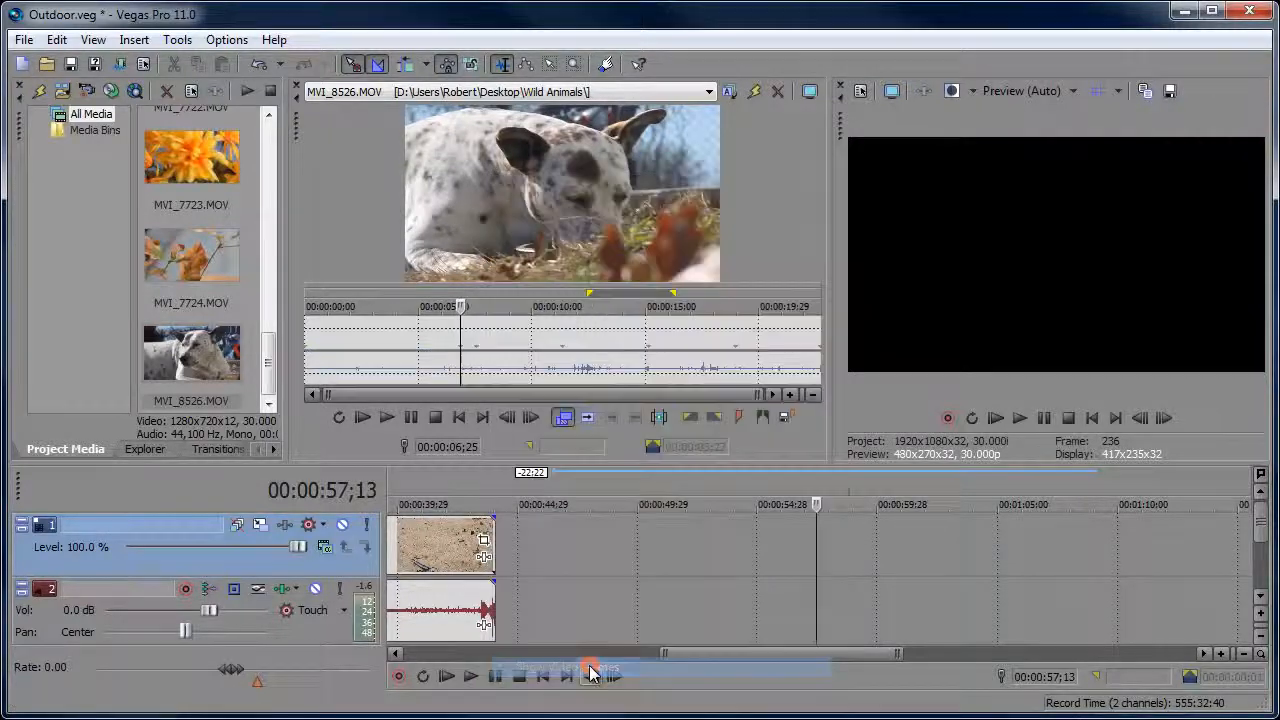
drag(482, 288, 466, 218)
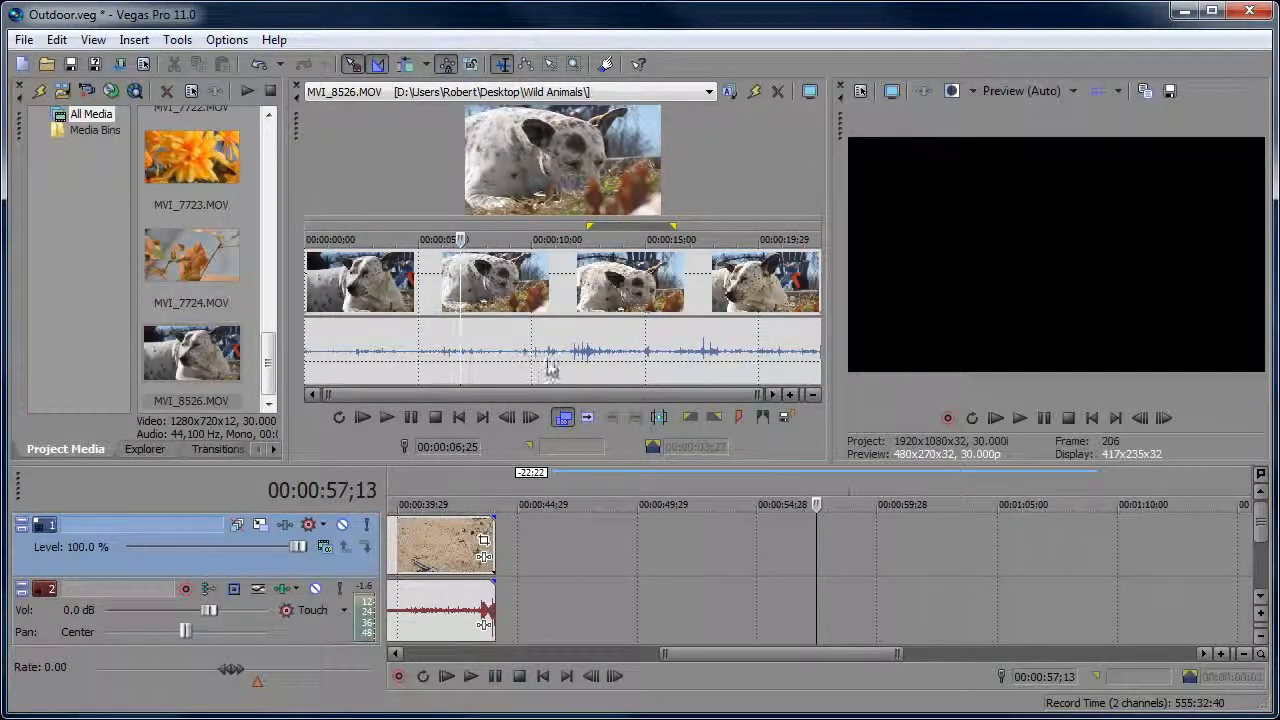
mouse_move(757, 394)
mouse_down()
mouse_move(391, 394)
mouse_move(497, 408)
mouse_move(375, 412)
mouse_move(760, 396)
mouse_up()
Try the larger video and larger audio track heights in the Trimmer, and return to Video and Audio Equal Height
key(ctrl+shift+Up)
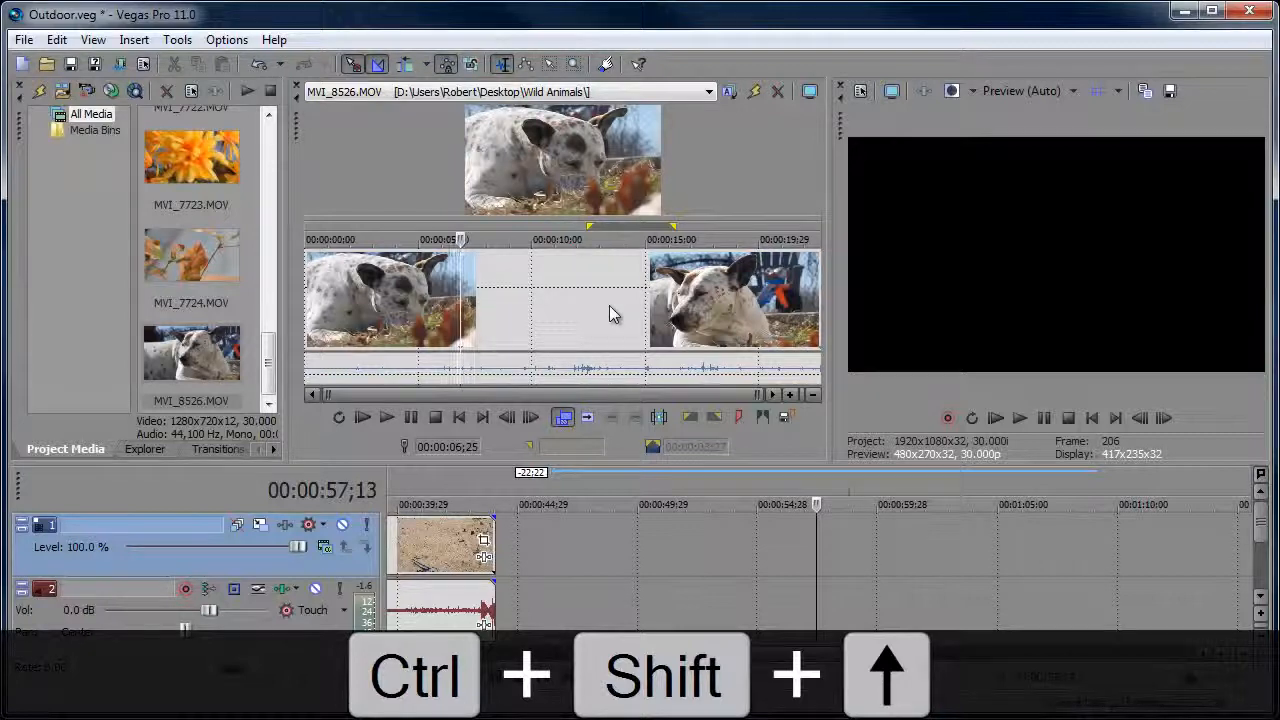
key(ctrl+shift+Down)
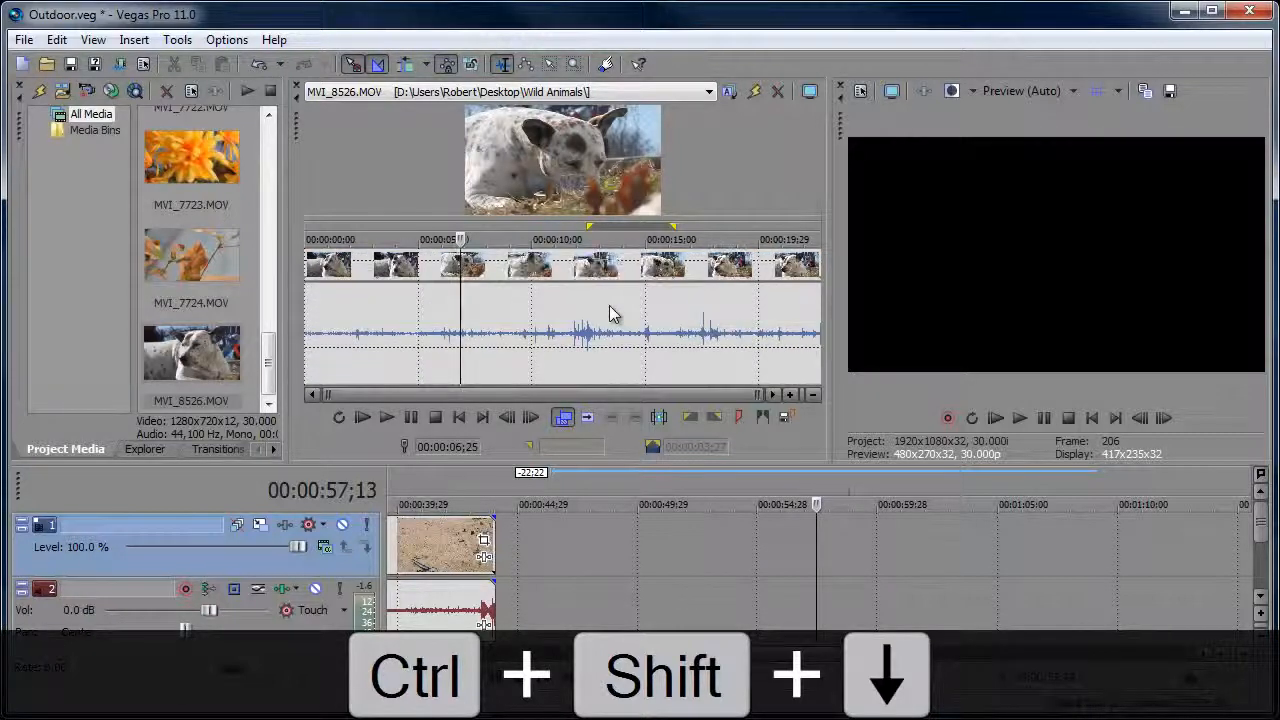
key(ctrl+shift+Up)
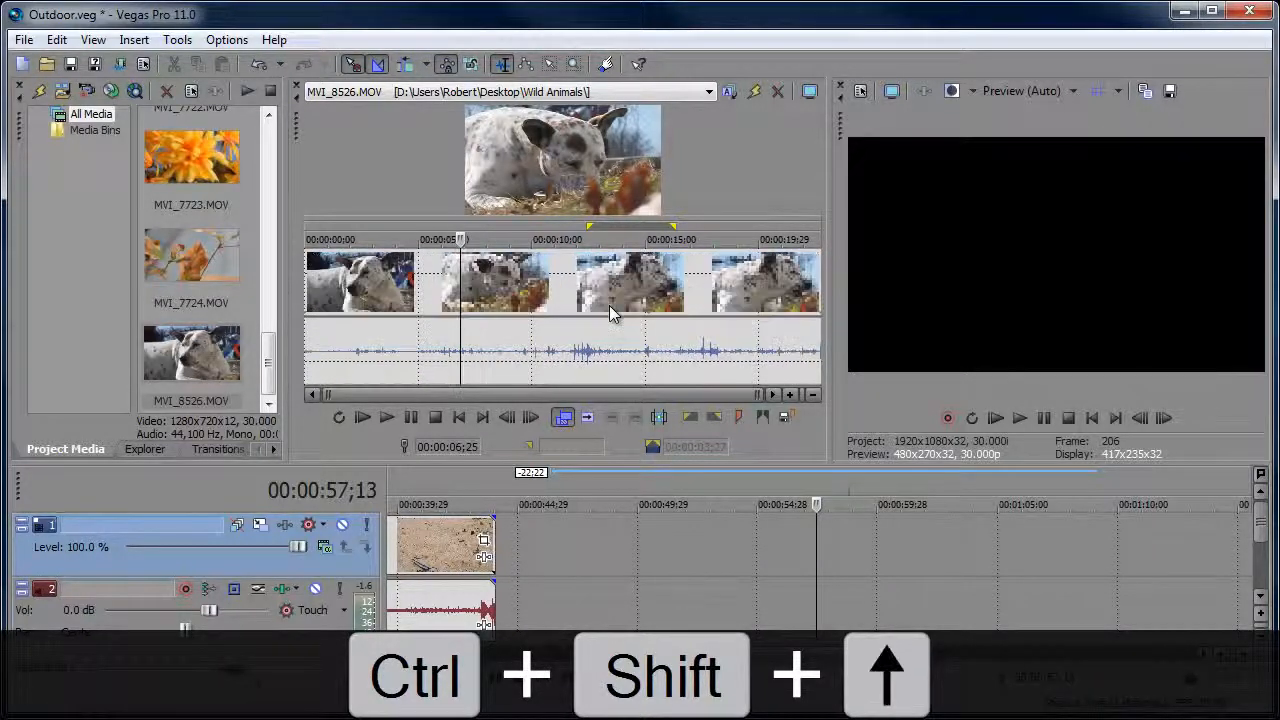
right_click(510, 275)
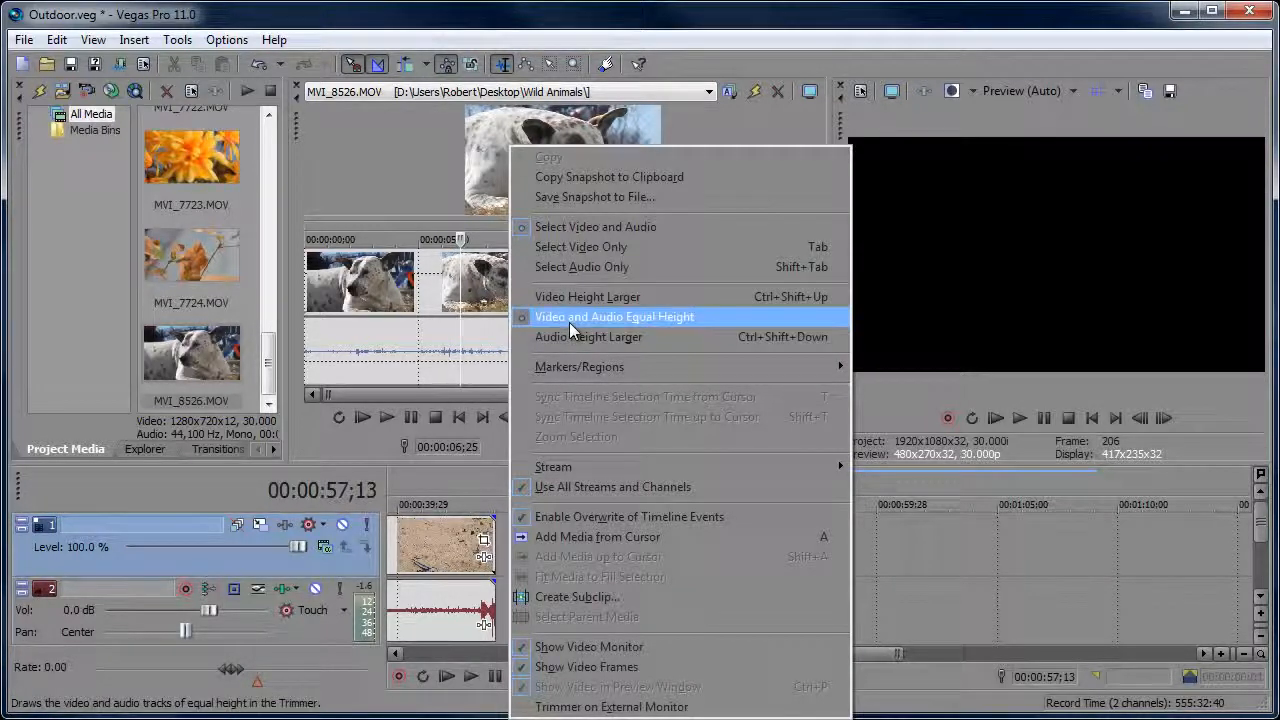
click(569, 322)
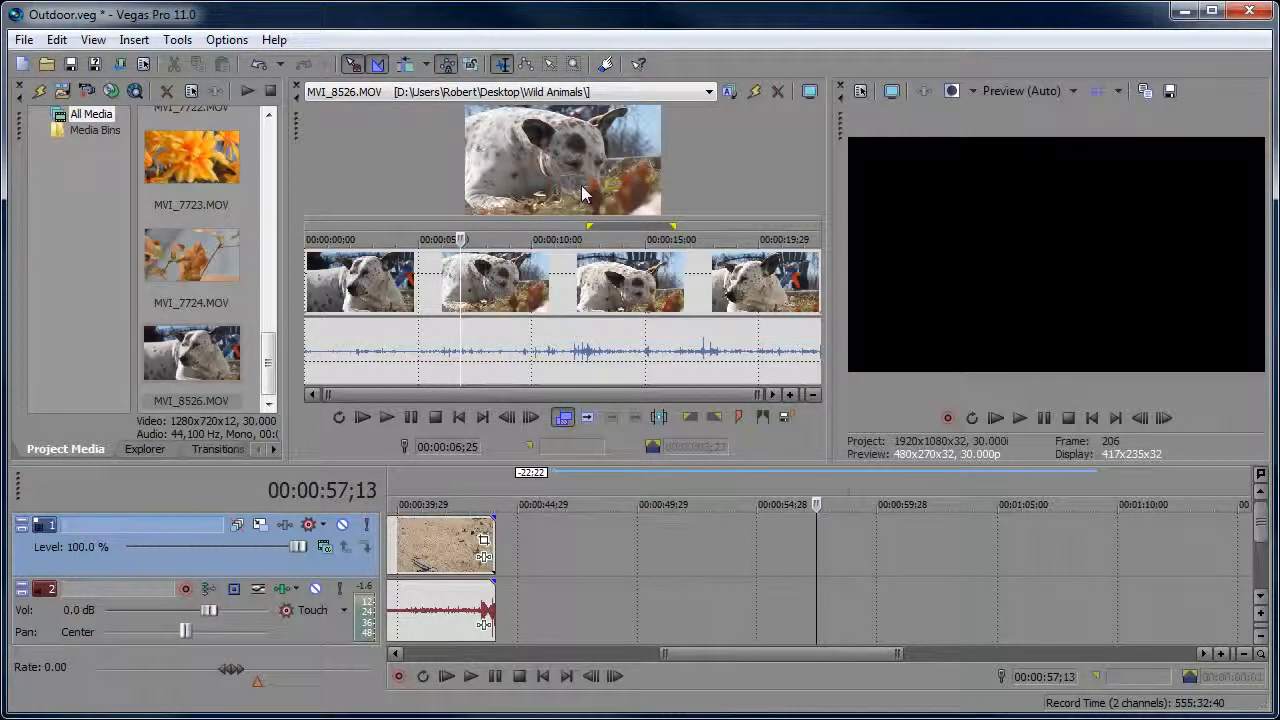
Select 00:00:05;18 to 00:00:11;18 in the Trimmer and place only its video on the timeline at about 00:00:48
drag(433, 228, 567, 239)
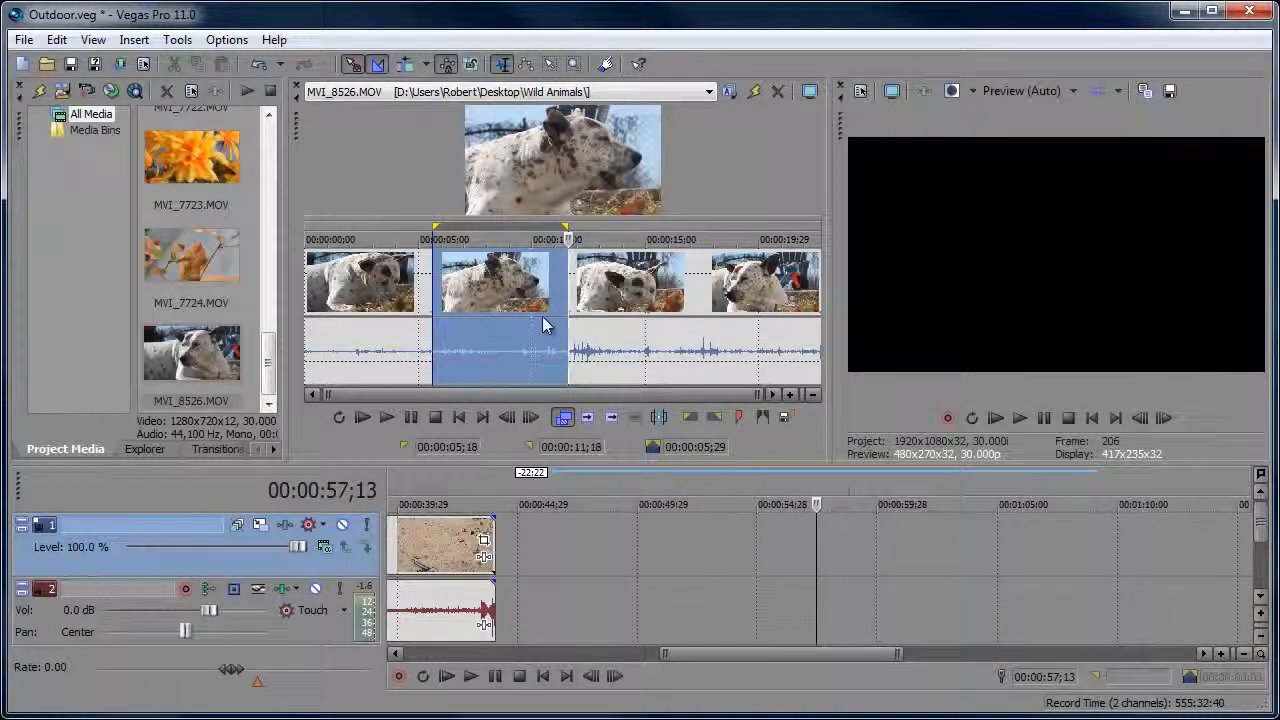
key(Tab)
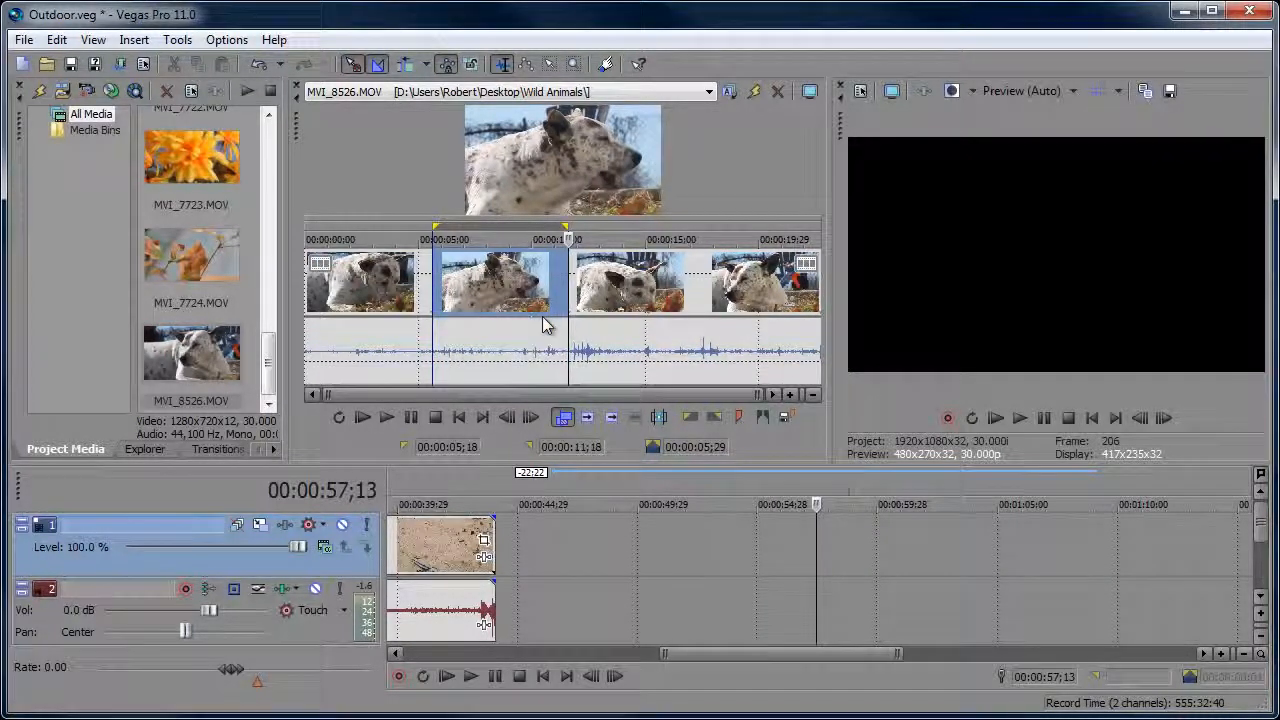
drag(486, 280, 600, 545)
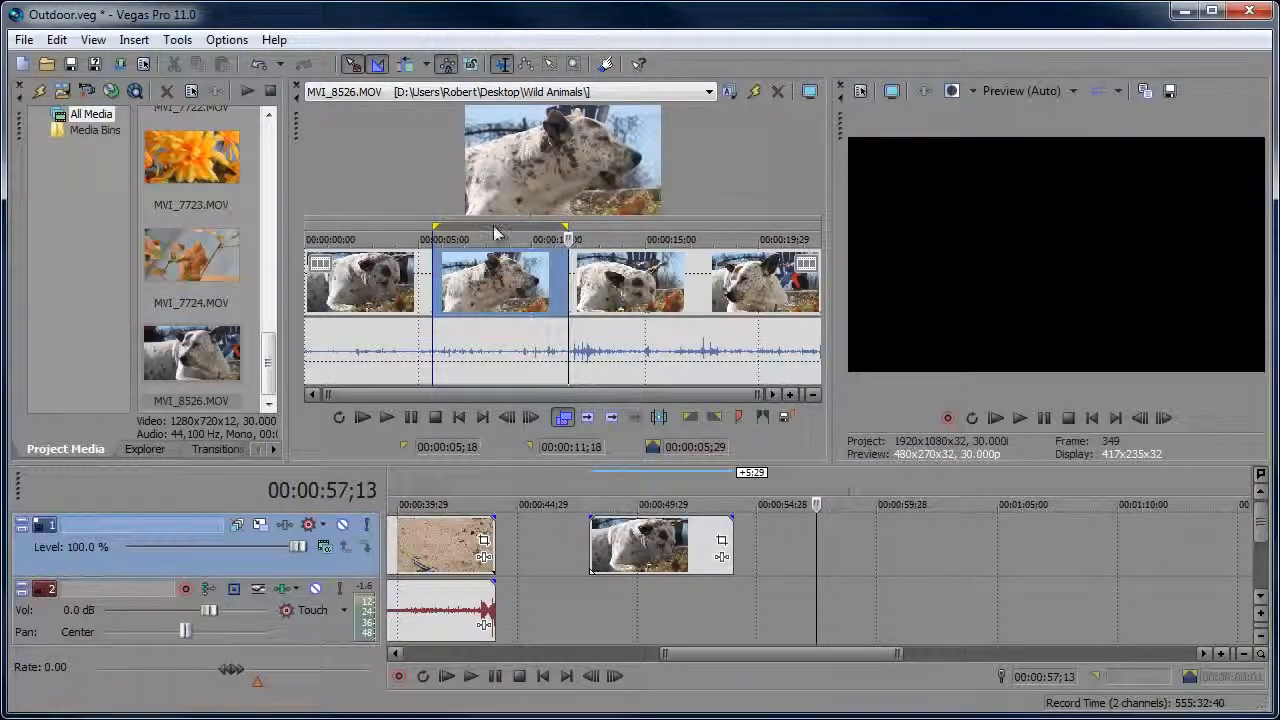
Switch the Trimmer selection to audio only, return it to video and audio, and zoom the Trimmer to the selected range
key(Tab)
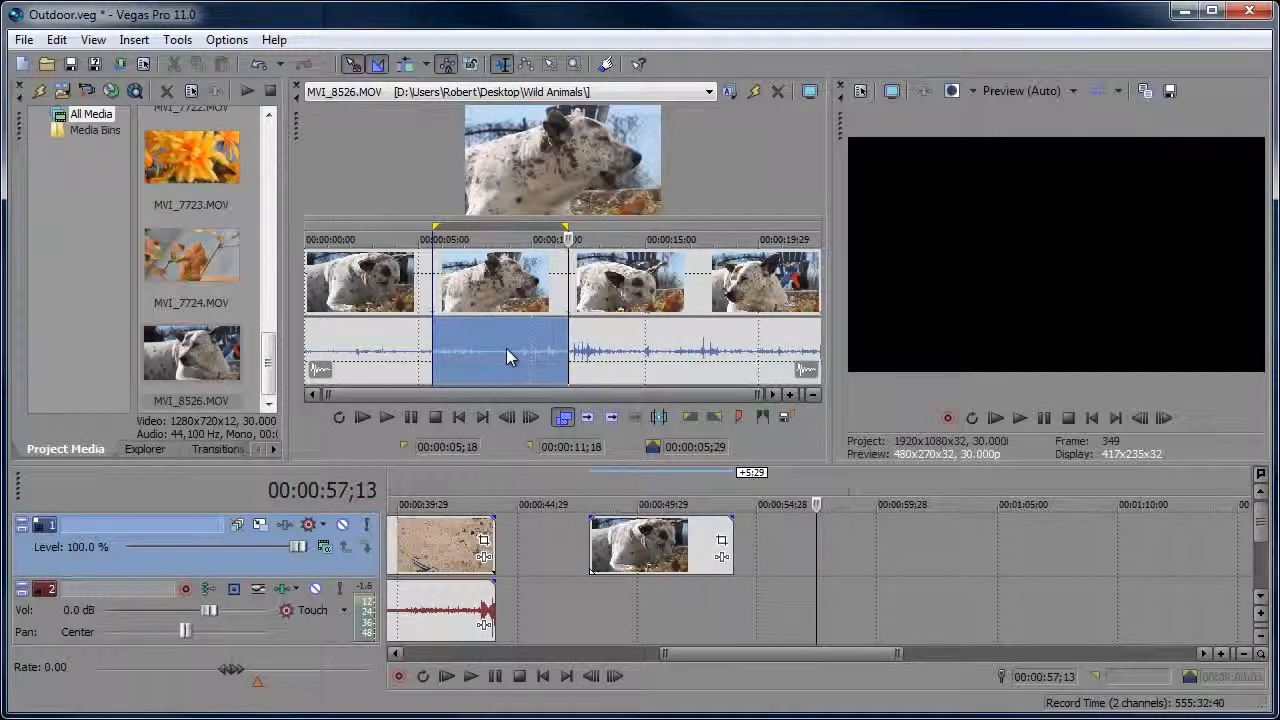
key(Tab)
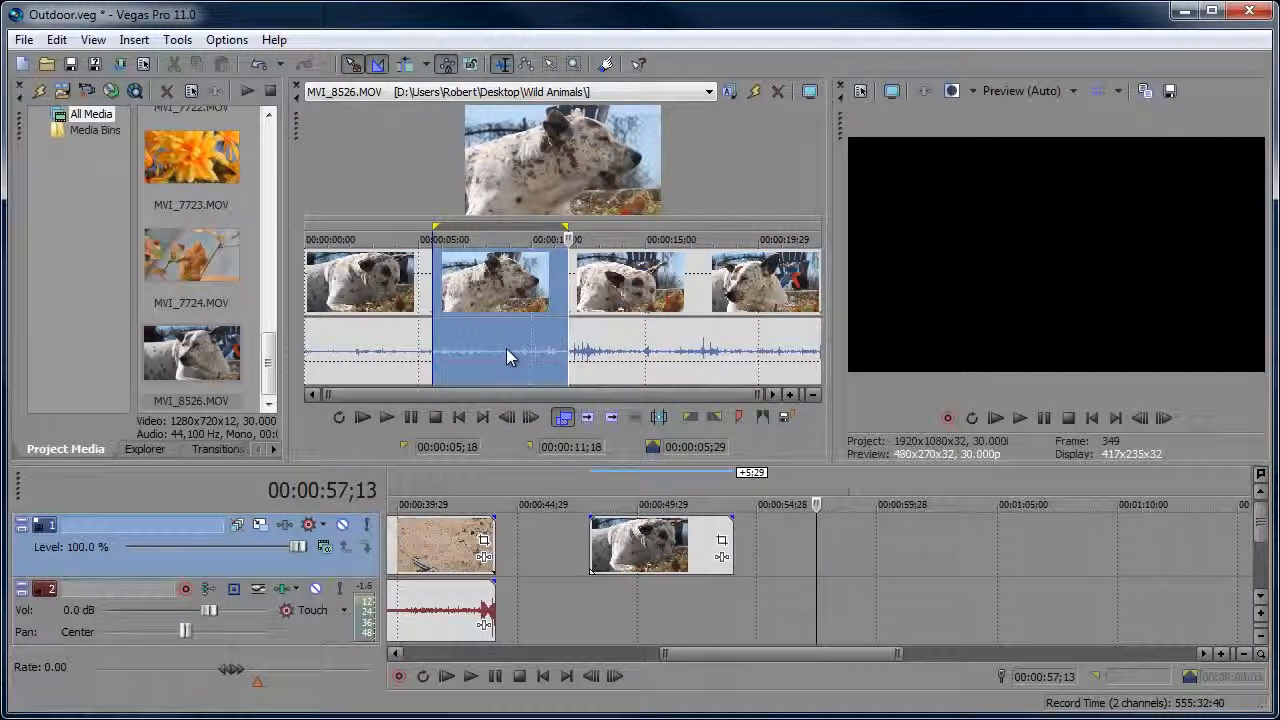
right_click(506, 276)
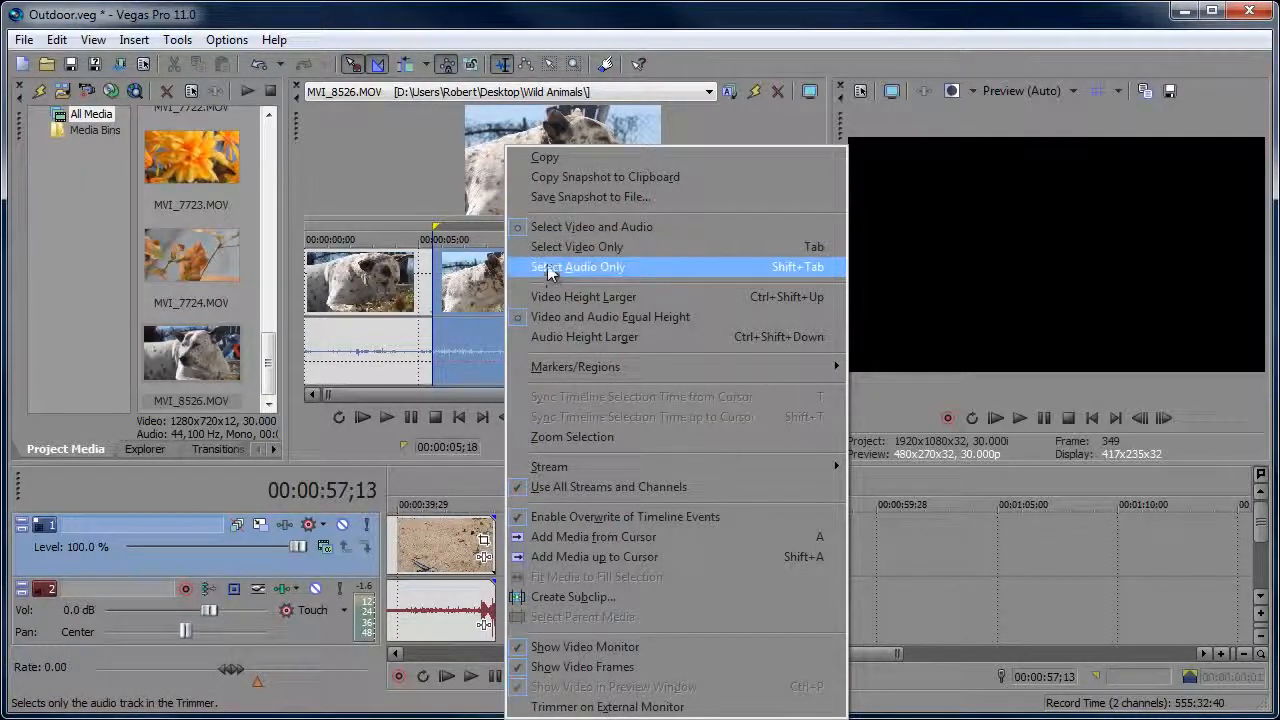
click(551, 250)
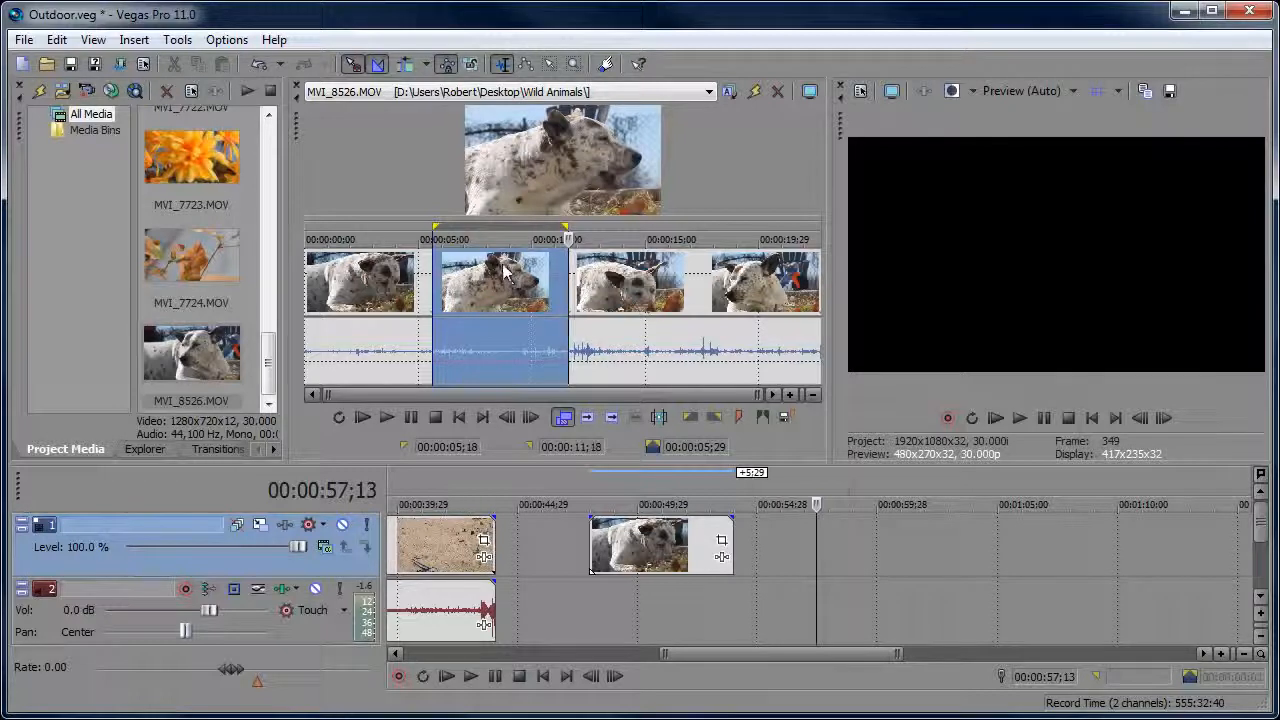
right_click(488, 278)
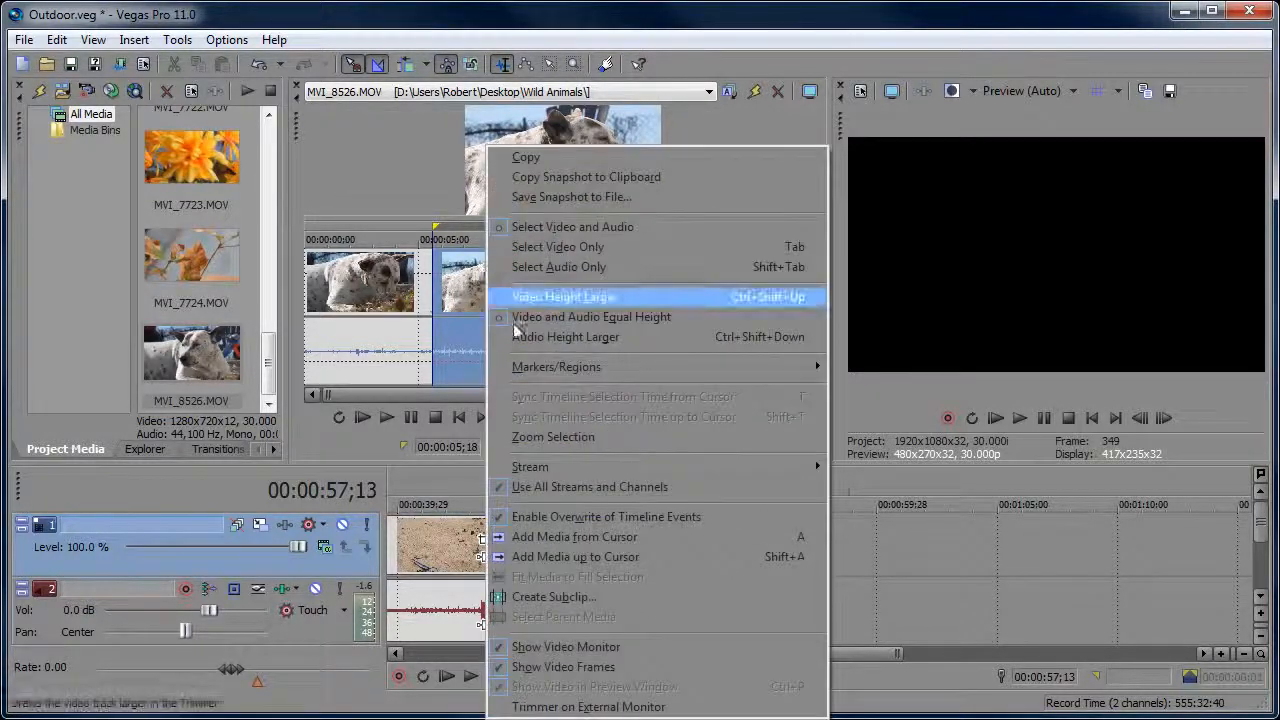
click(528, 436)
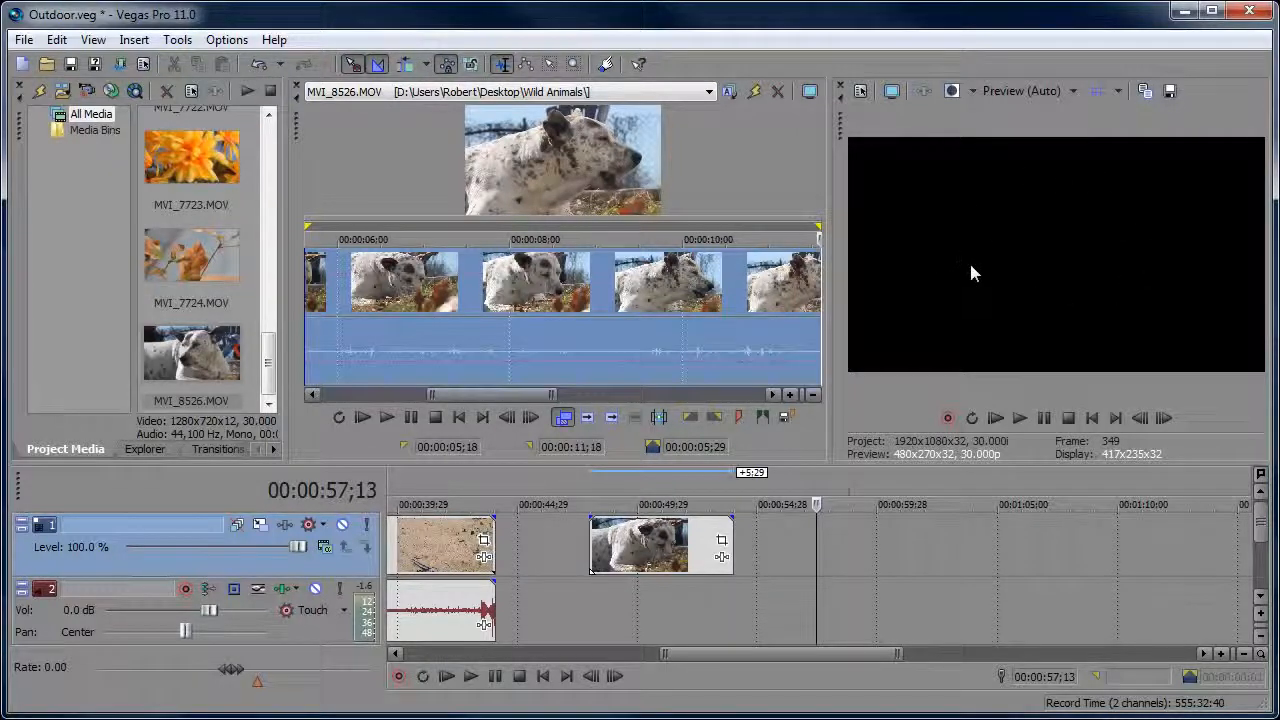
Hide the Trimmer's video monitor and zoom its timeline out to about 20 seconds of MVI_8526.MOV
right_click(540, 148)
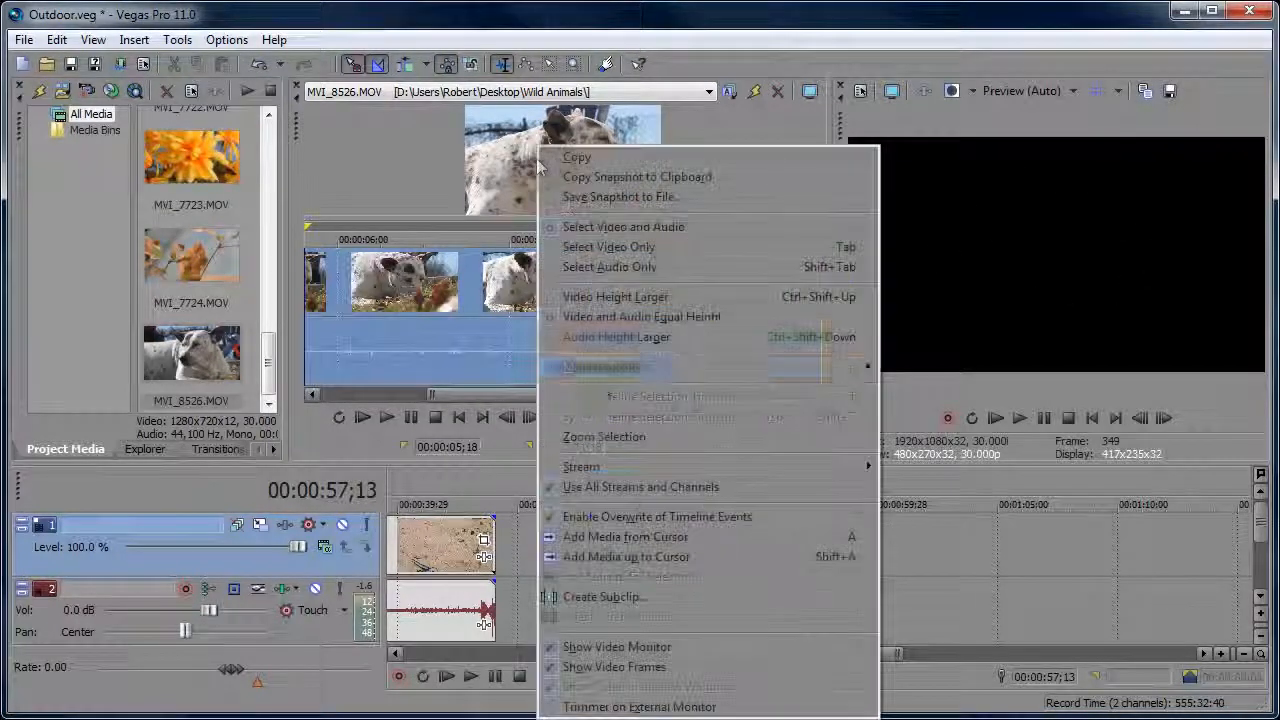
click(612, 648)
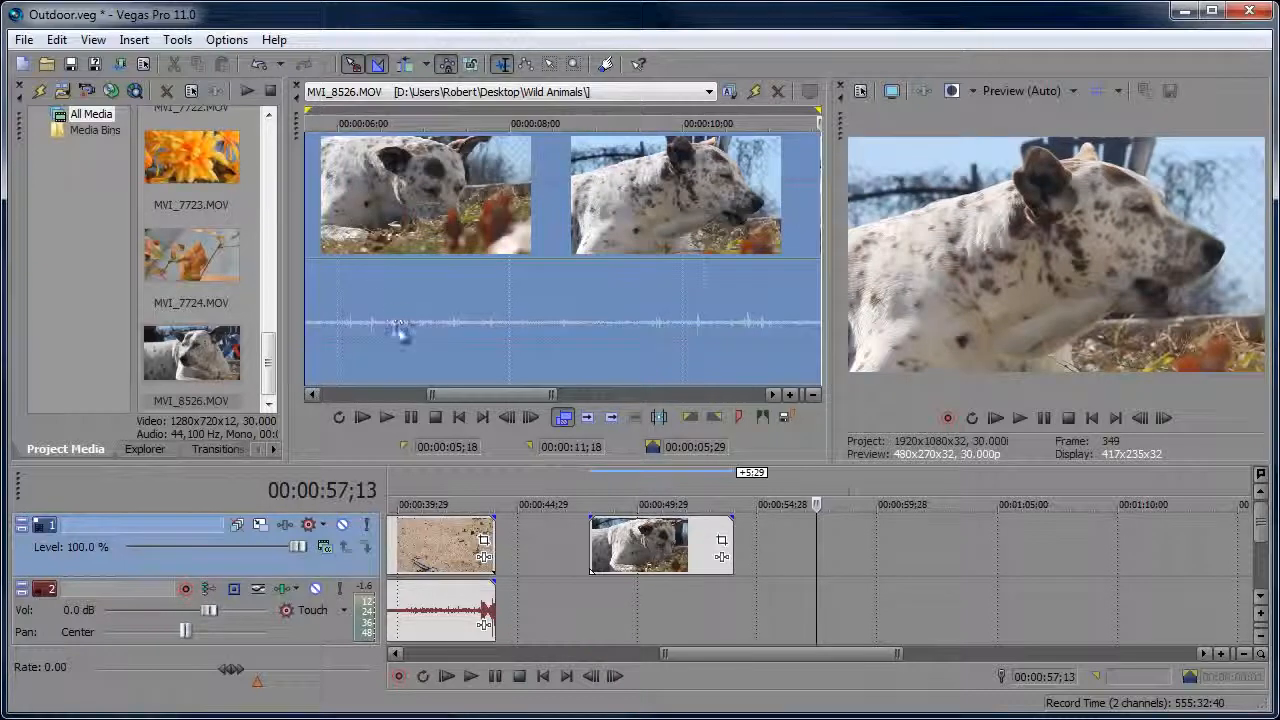
drag(457, 405, 331, 405)
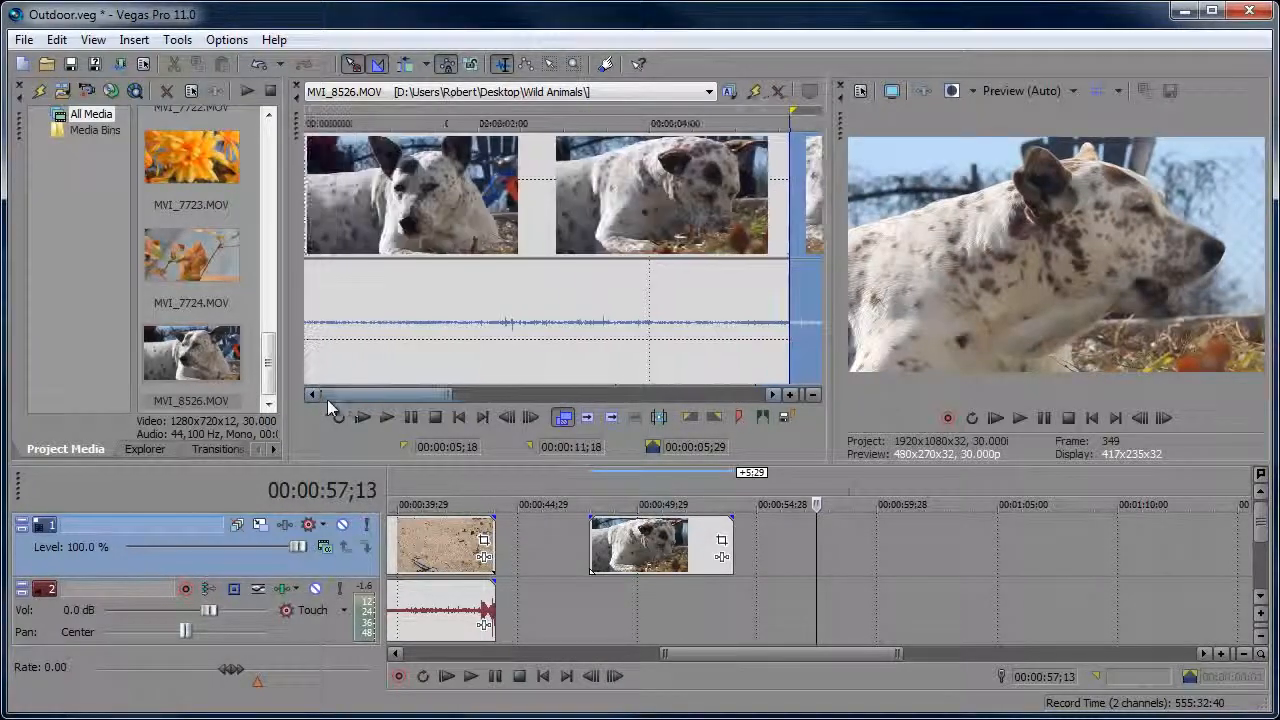
drag(446, 397, 735, 397)
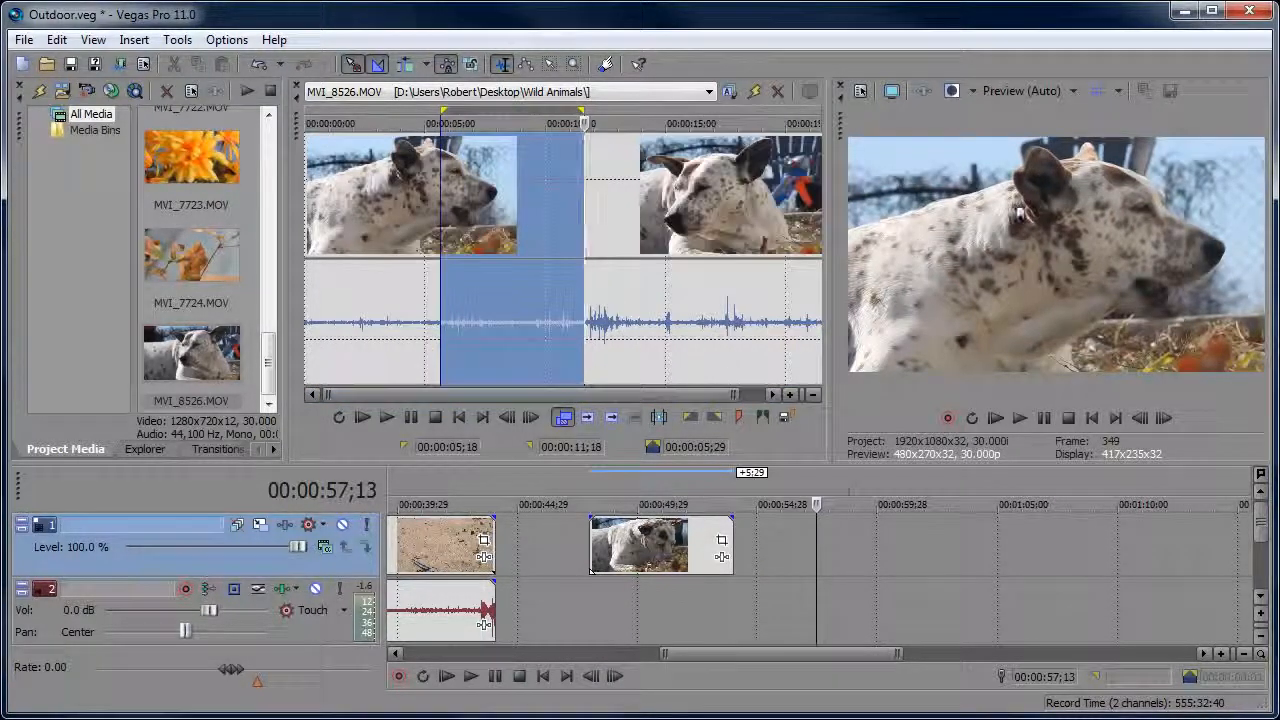
Compare what the preview shows for Trimmer positions such as 00:00:19;04 and 00:00:09;21 and for project timeline positions such as 00:00:31;16
click(714, 180)
click(767, 196)
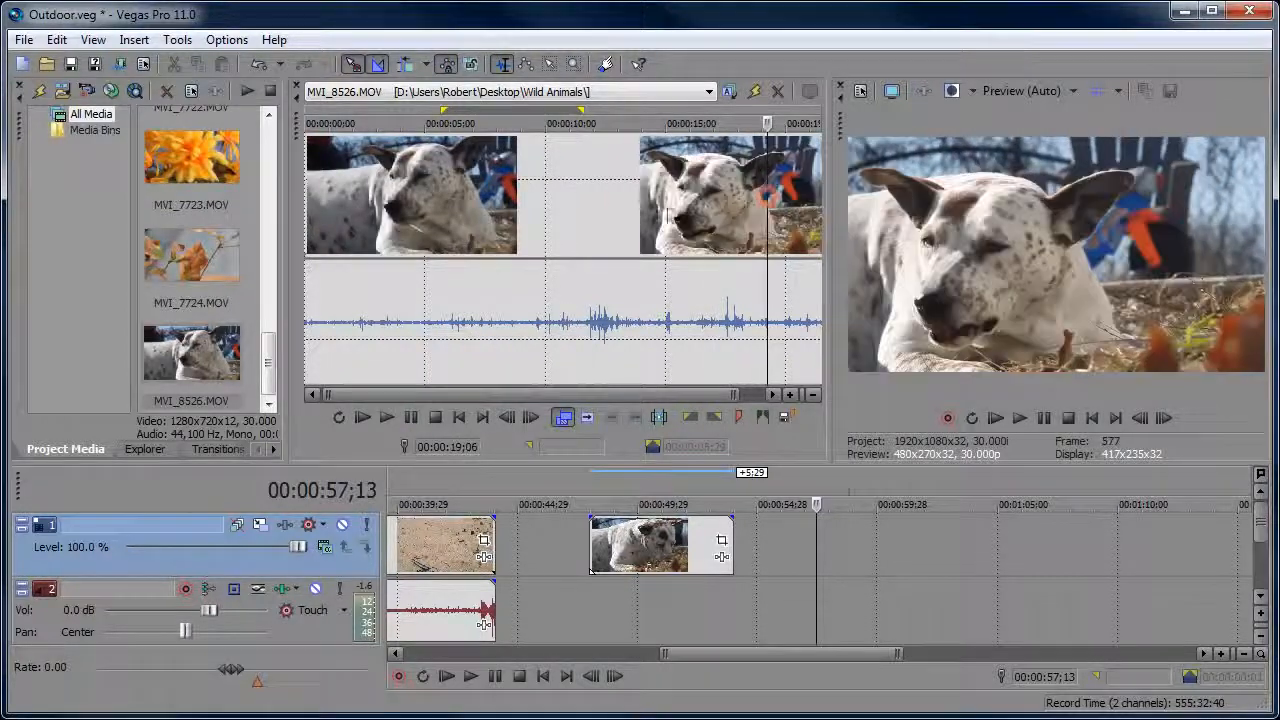
click(643, 208)
click(765, 209)
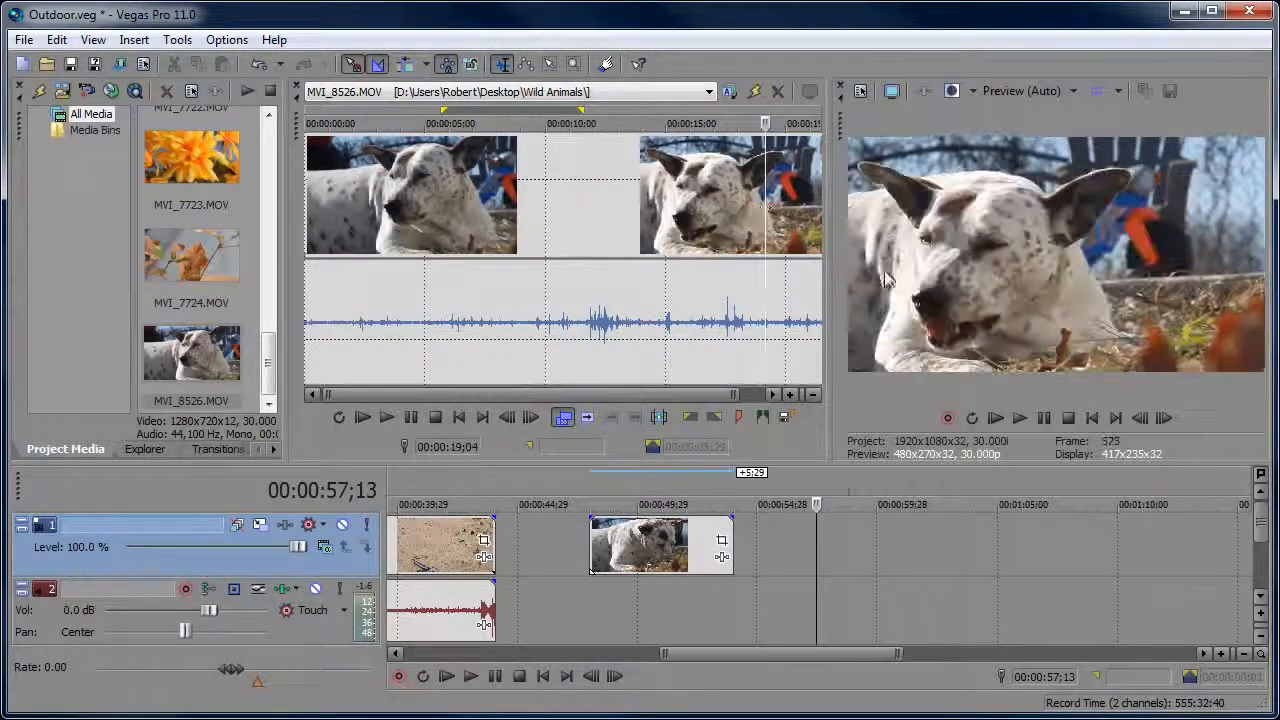
click(430, 505)
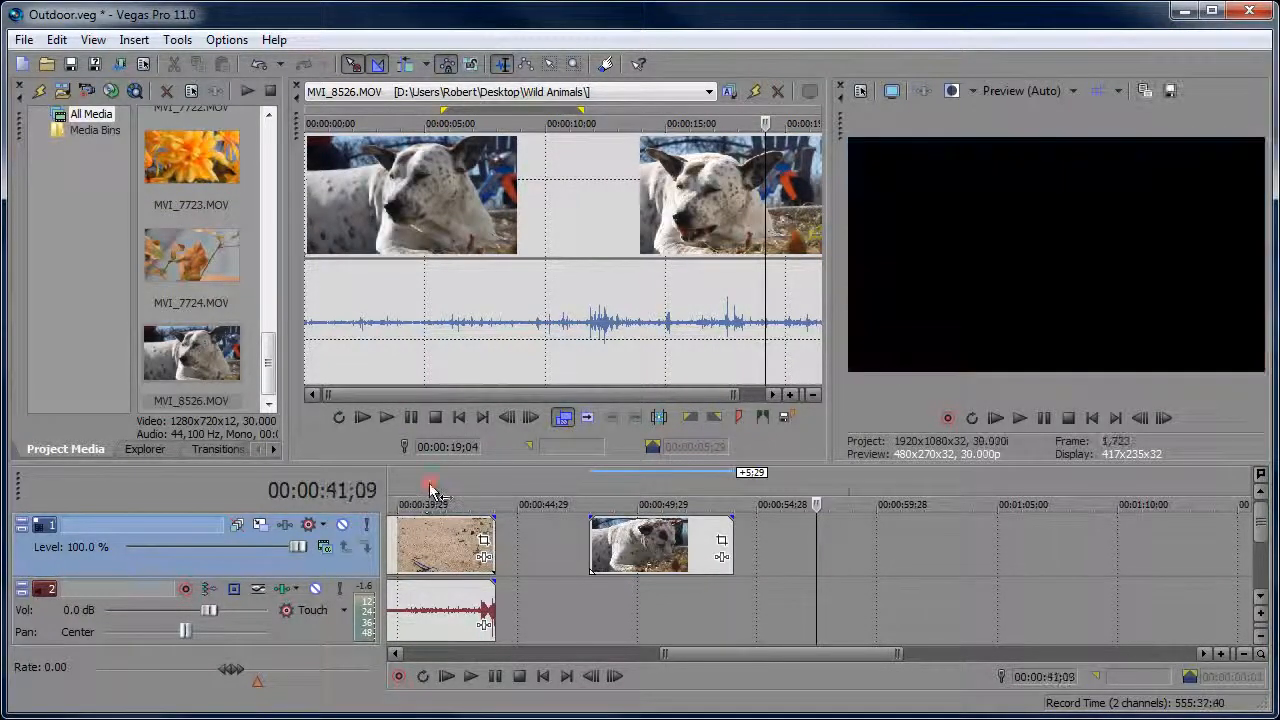
drag(680, 653, 547, 653)
click(583, 495)
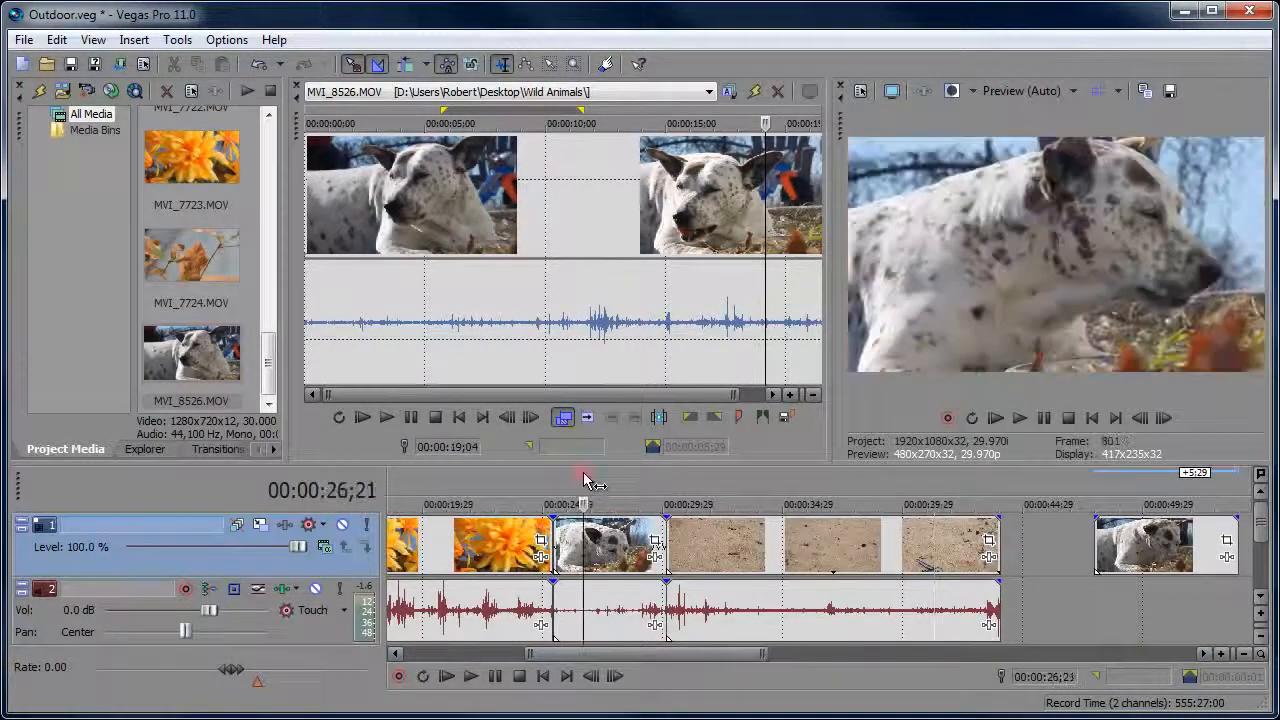
click(700, 494)
click(538, 229)
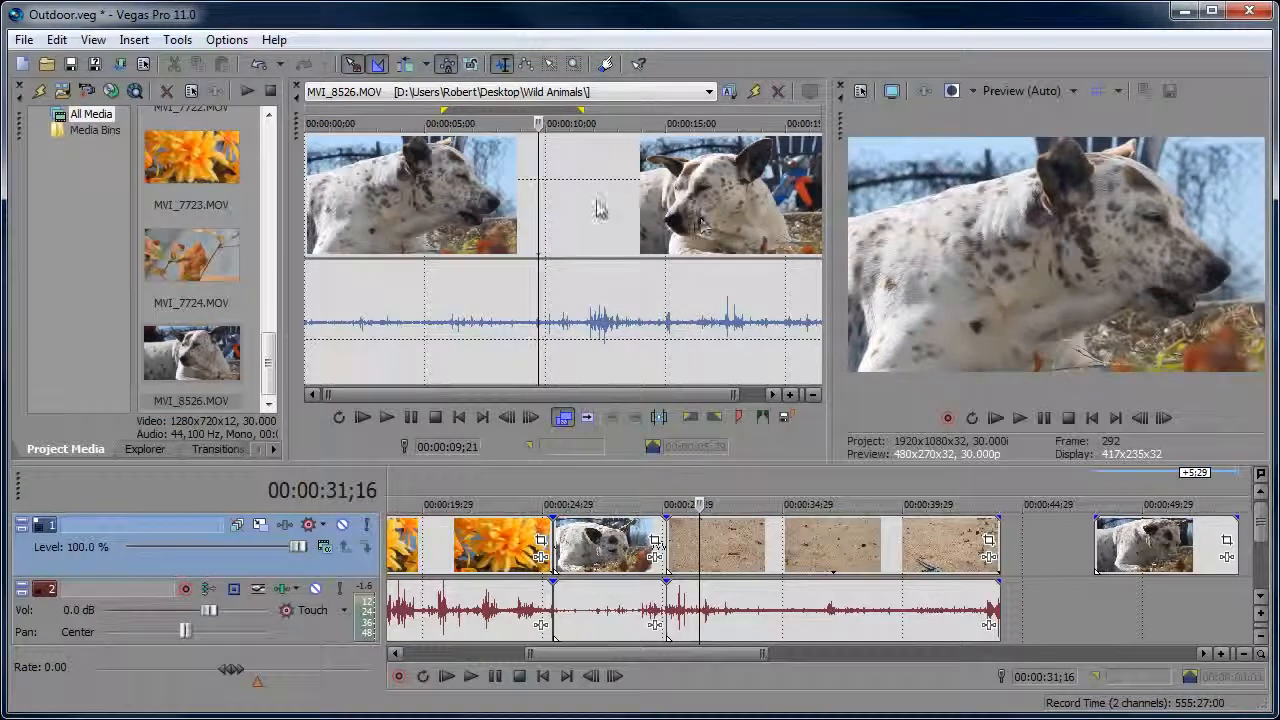
Show the Trimmer's video monitor again and check its current frame full screen on the external monitor
right_click(575, 182)
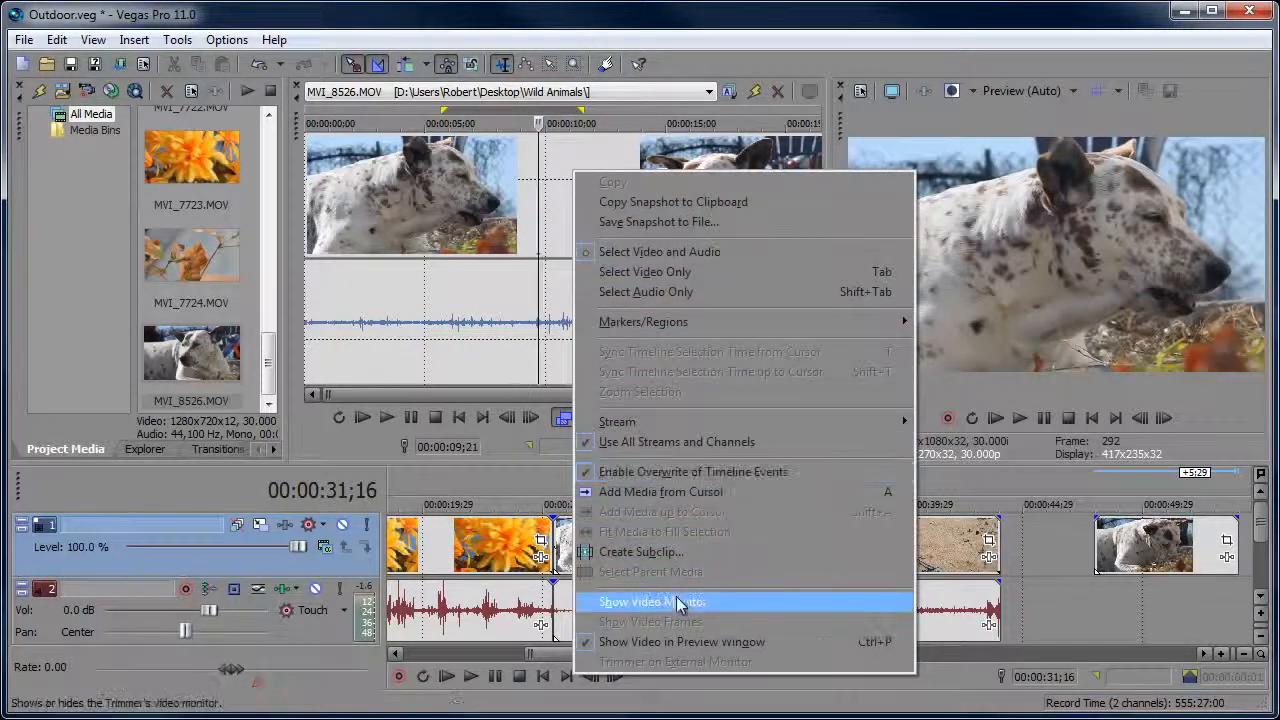
click(673, 606)
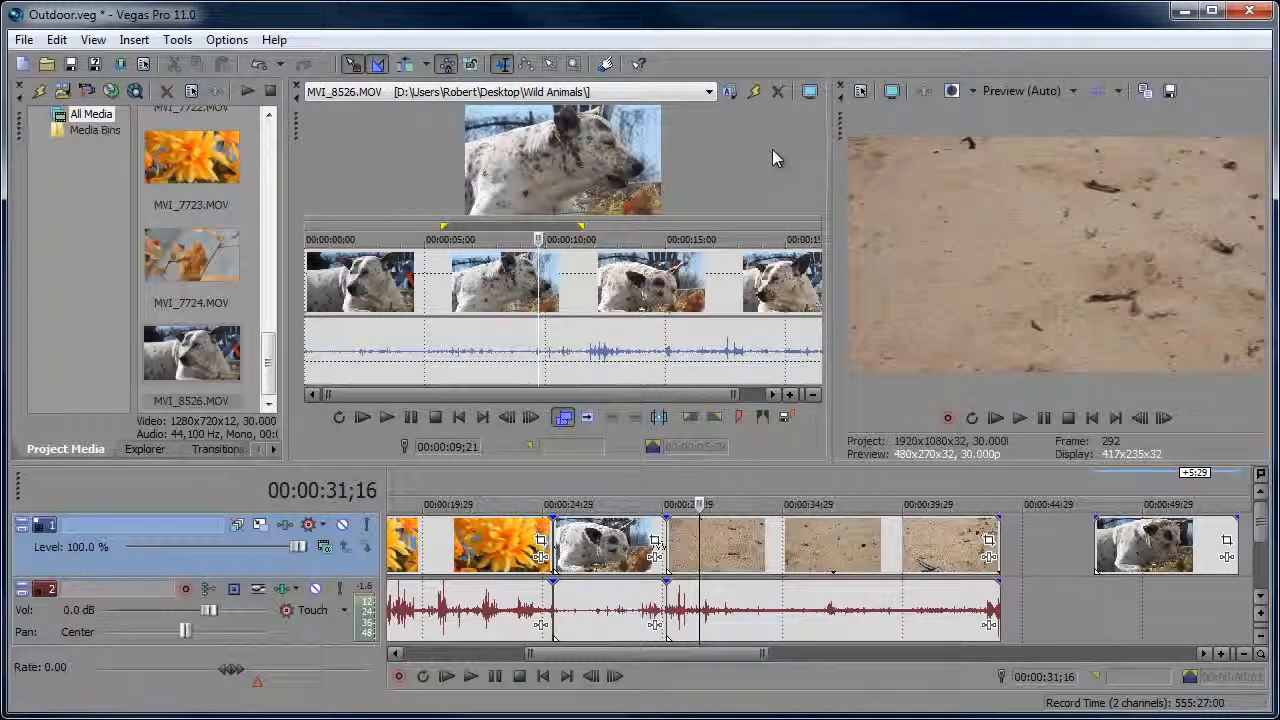
click(810, 92)
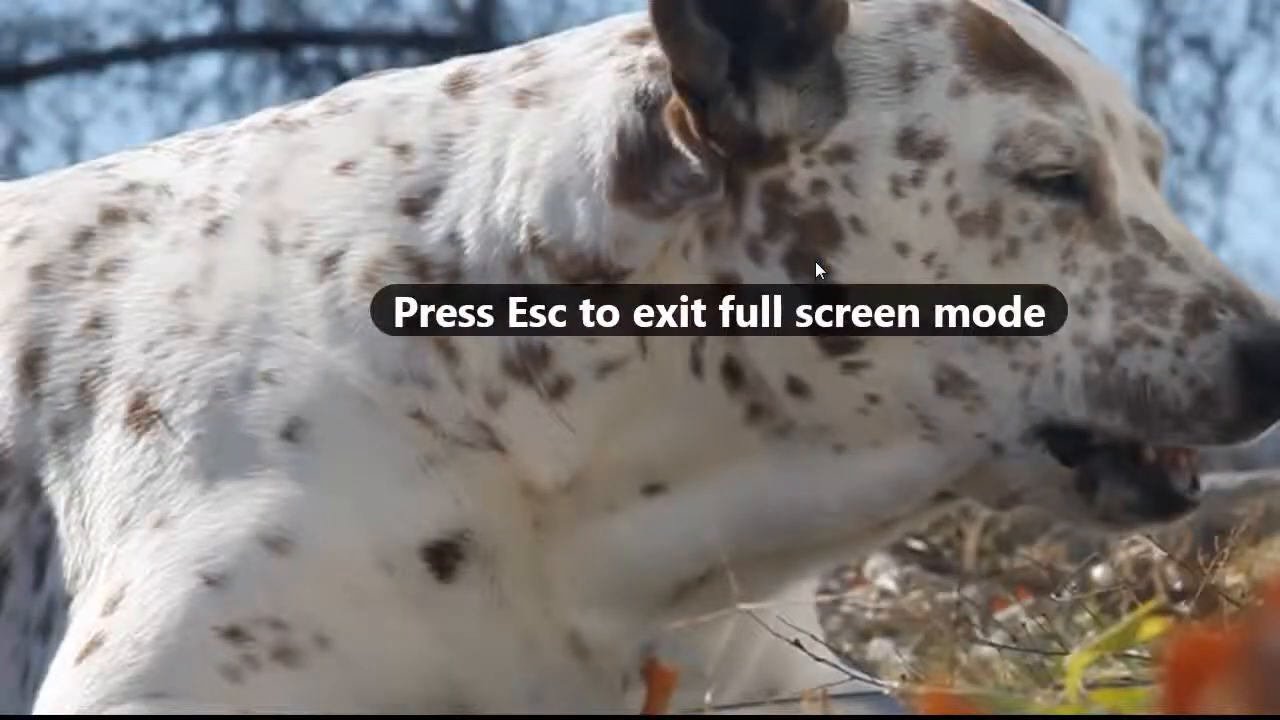
key(Escape)
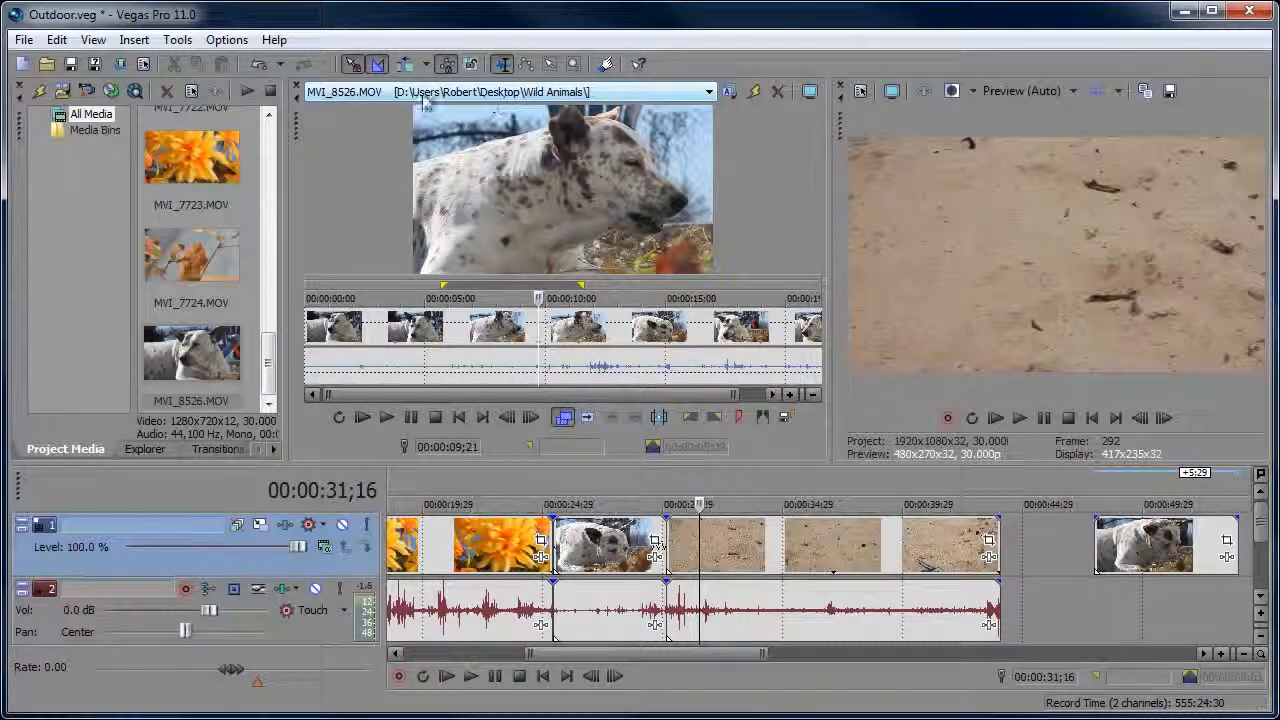
Load MVI_7717.MOV from the project media into the Trimmer
click(460, 90)
click(463, 94)
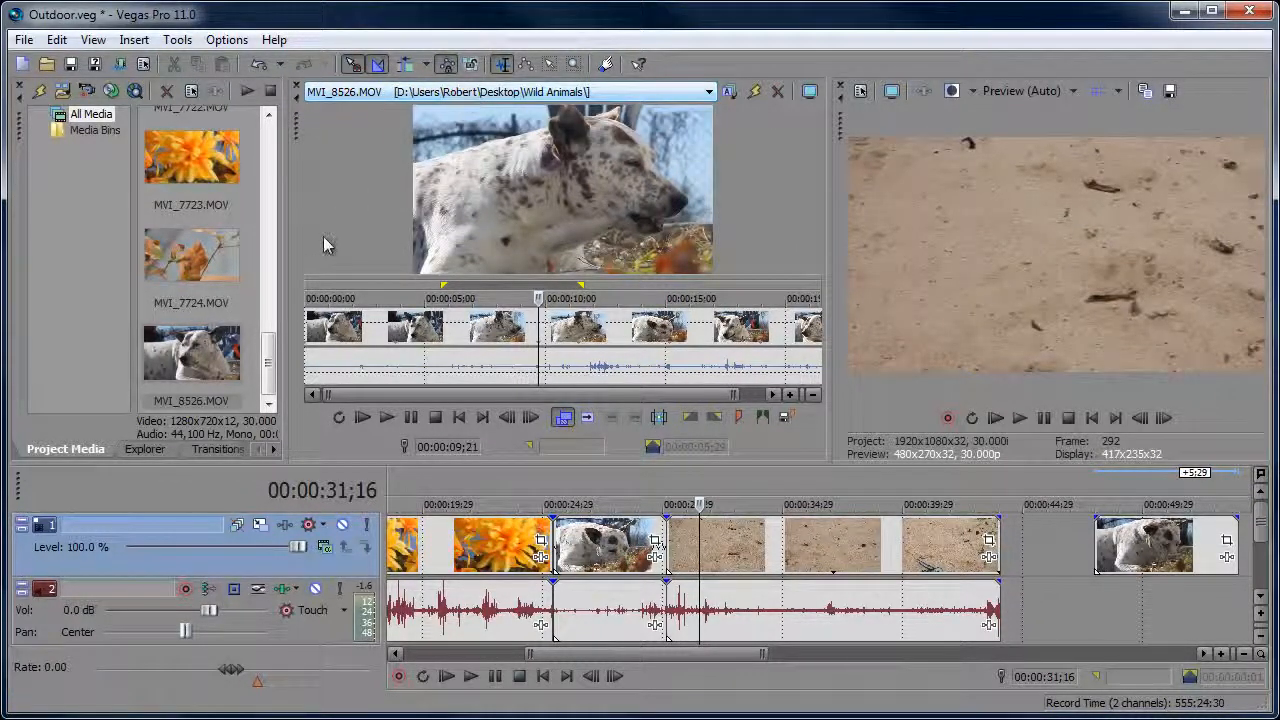
drag(270, 379, 269, 222)
drag(192, 214, 482, 201)
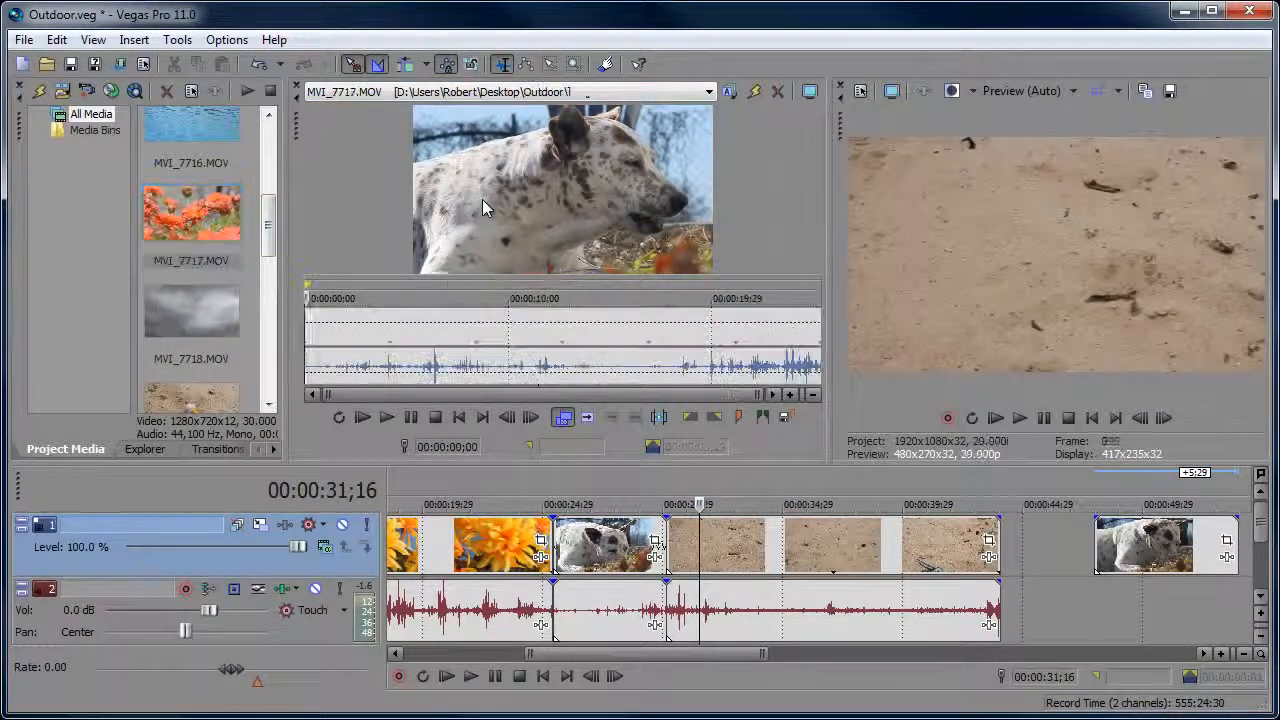
Recall MVI_8526.MOV and after it MVI_7715.MOV from the Trimmer history
click(502, 91)
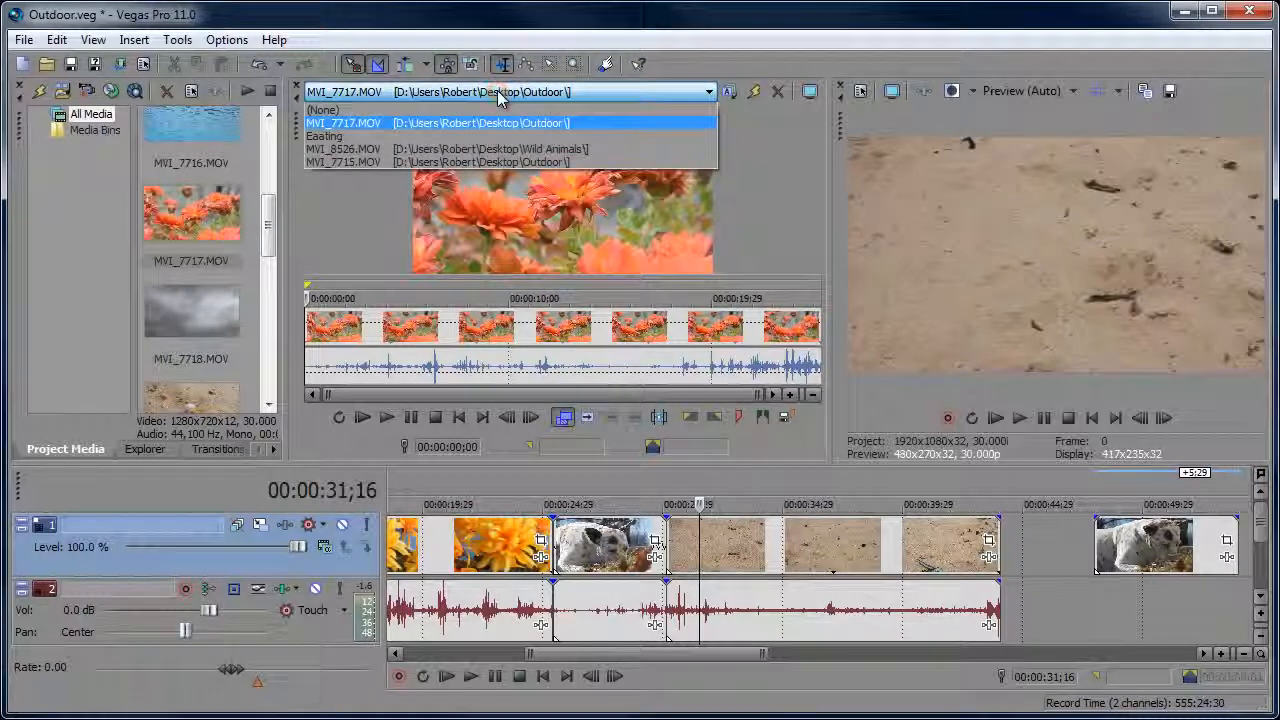
click(494, 153)
click(502, 91)
click(500, 162)
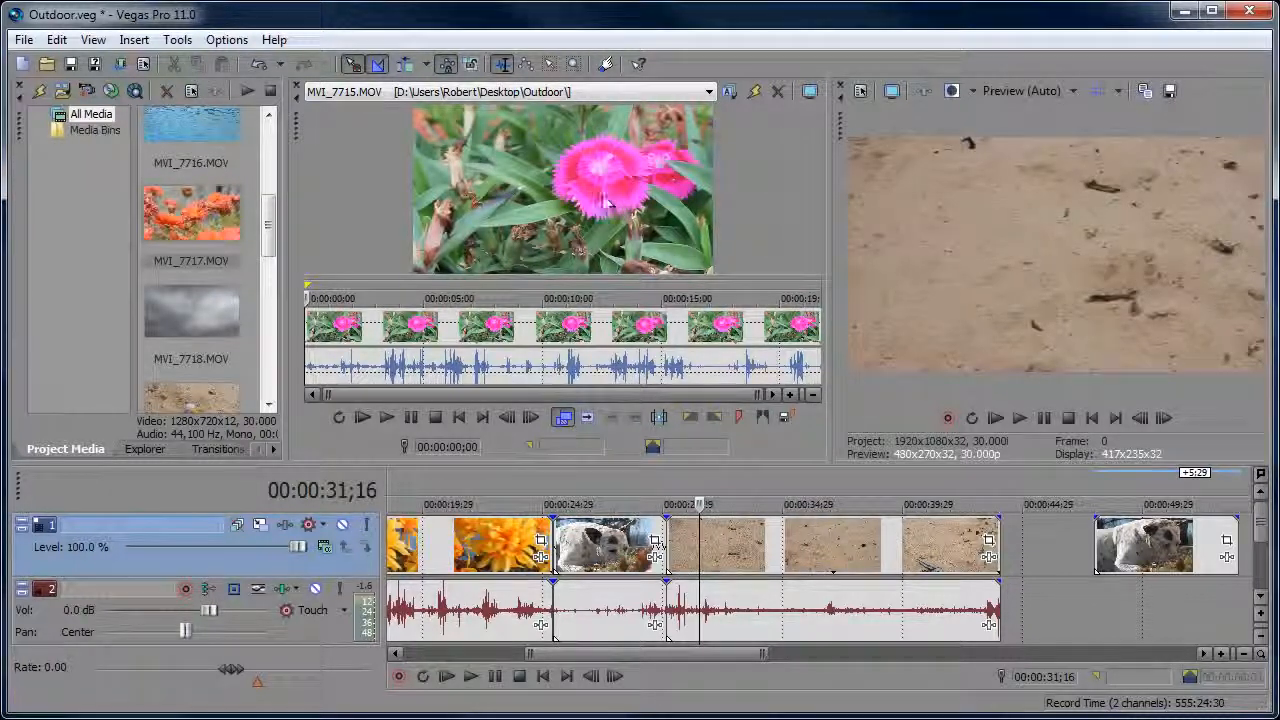
Remove MVI_7715.MOV from the Trimmer history and check the remaining entries
click(778, 93)
click(689, 97)
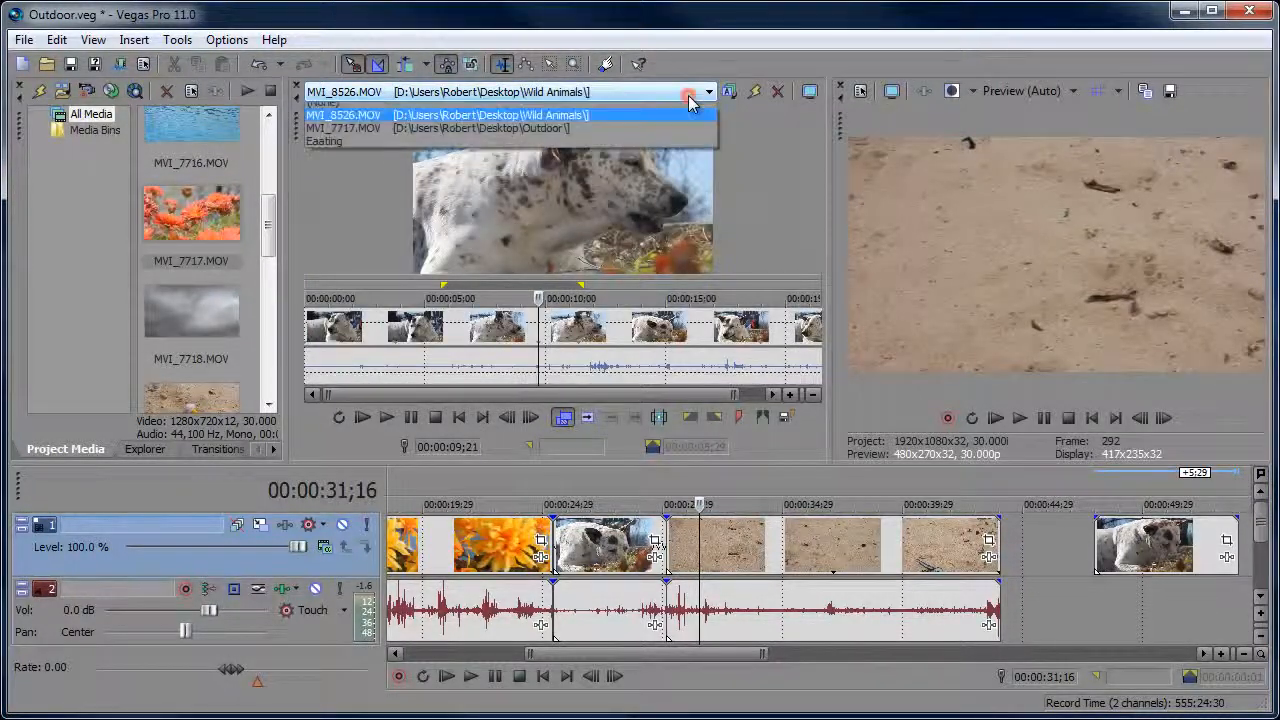
click(674, 90)
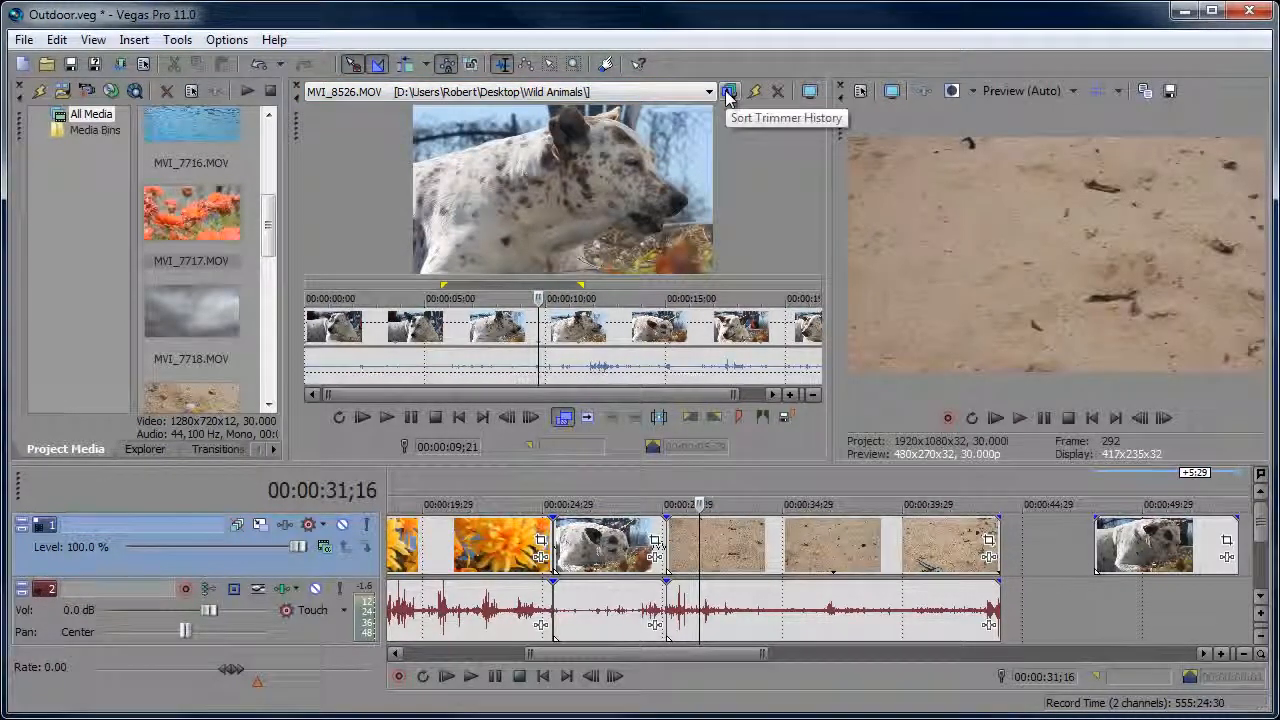
Sort the Trimmer history, choose MVI_8526.MOV from it, and review the order of the entries
click(690, 98)
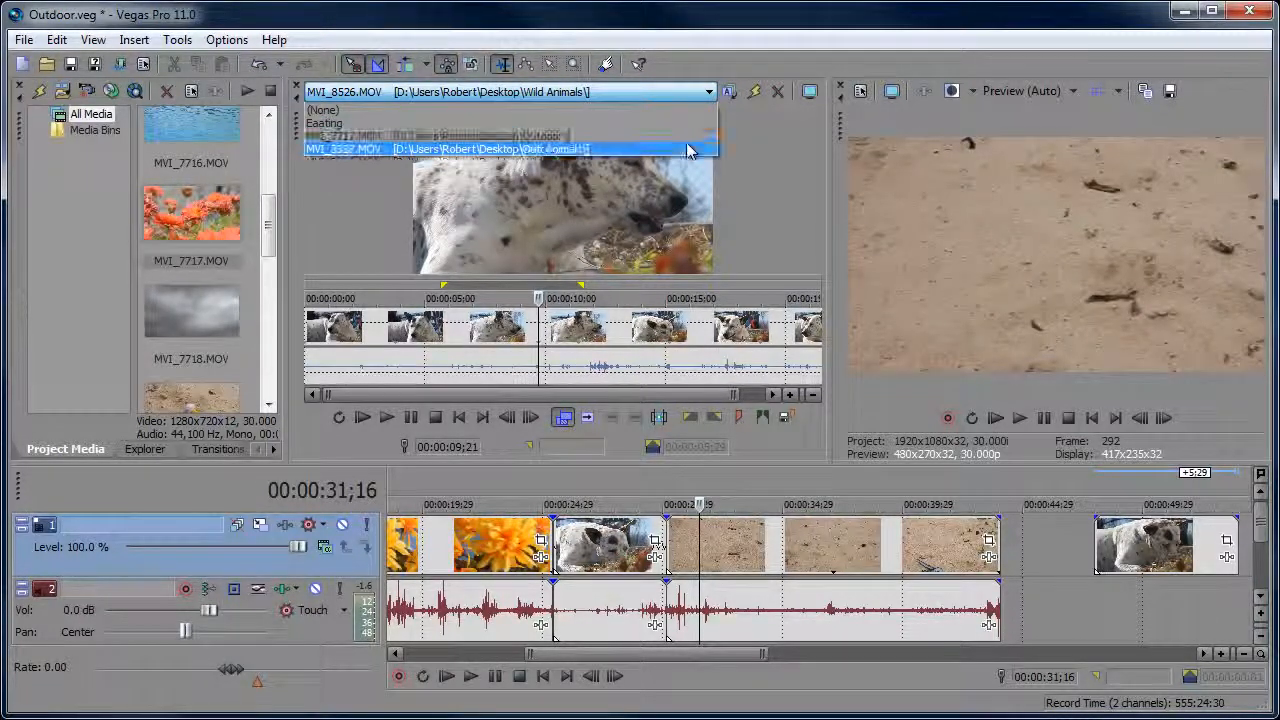
click(688, 150)
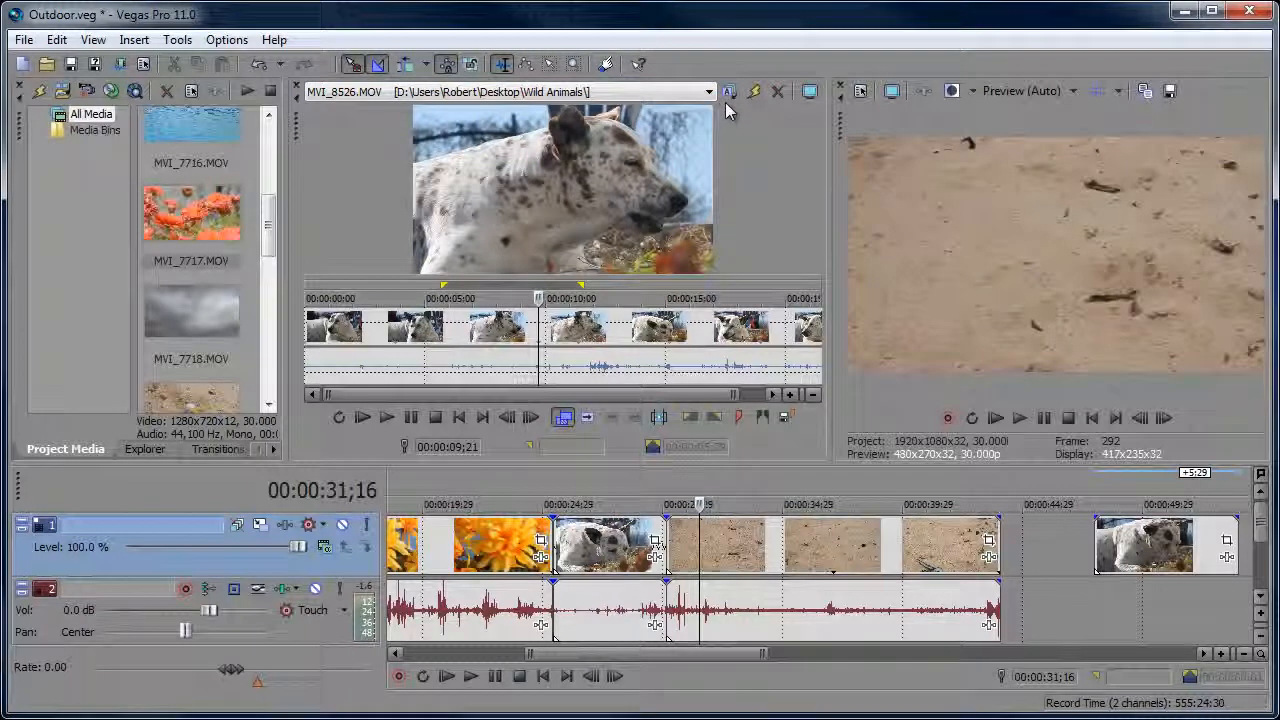
click(710, 93)
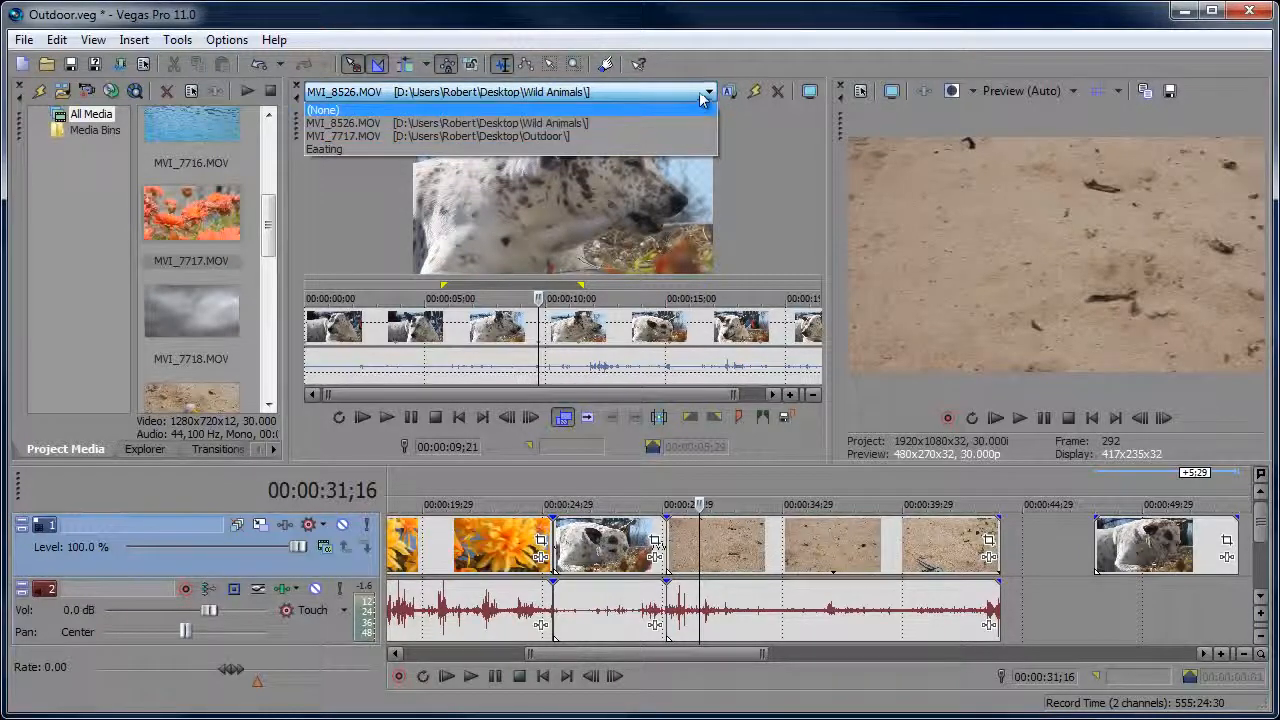
click(709, 92)
click(729, 95)
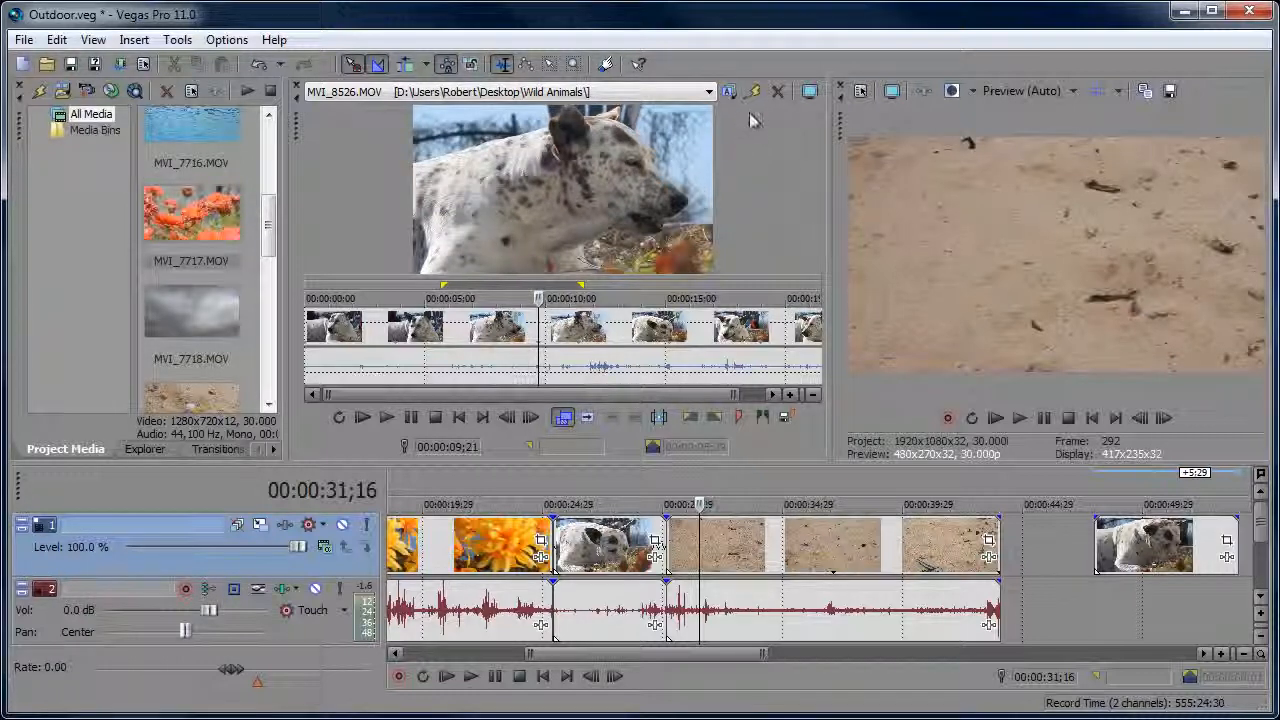
Clear the Trimmer history and load MVI_8526.MOV from the project media into the Trimmer
click(752, 100)
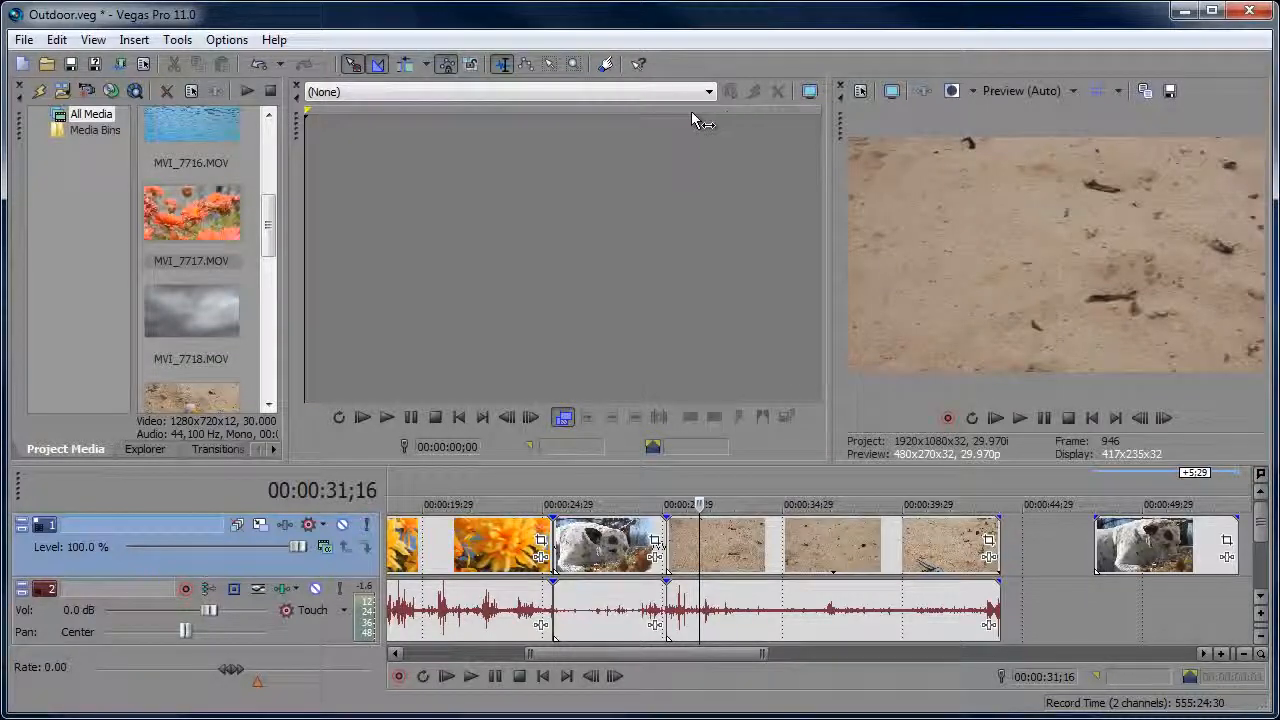
drag(271, 232, 273, 378)
drag(200, 358, 522, 312)
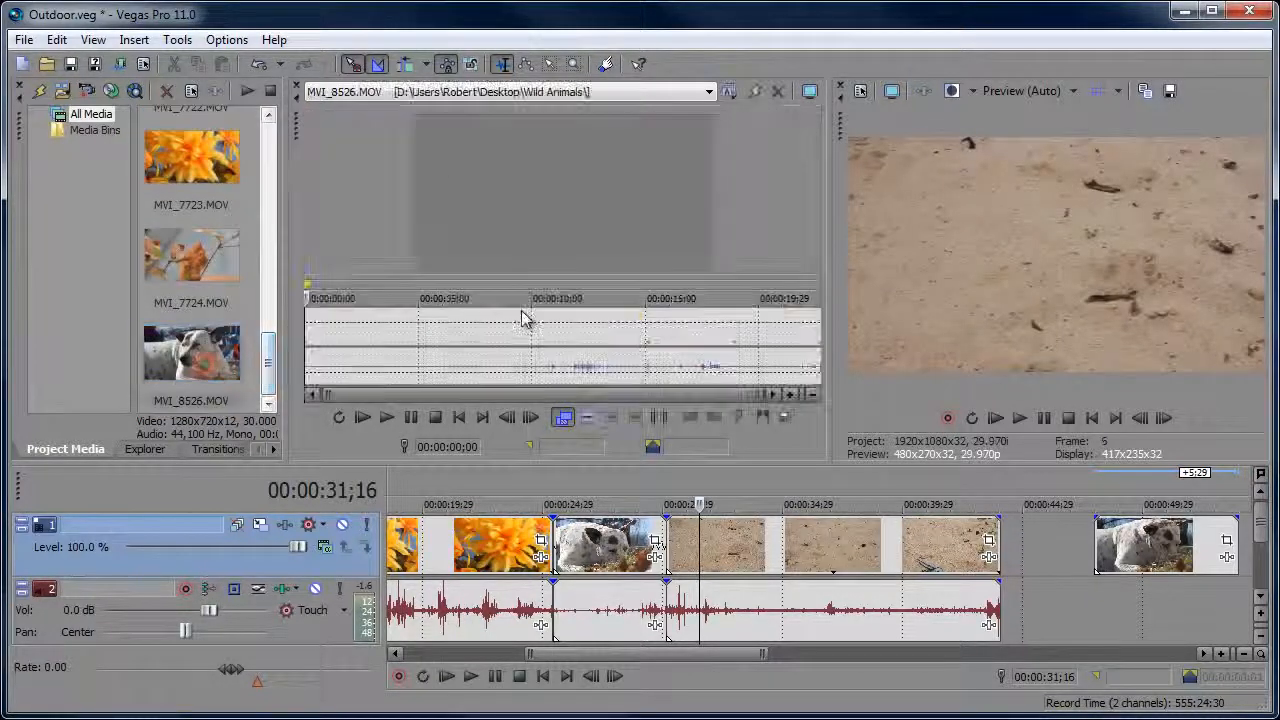
Place the Trimmer cursor at 00:00:07;03 and save that frame as a JPEG snapshot named Dog in the Outdoor folder
click(467, 297)
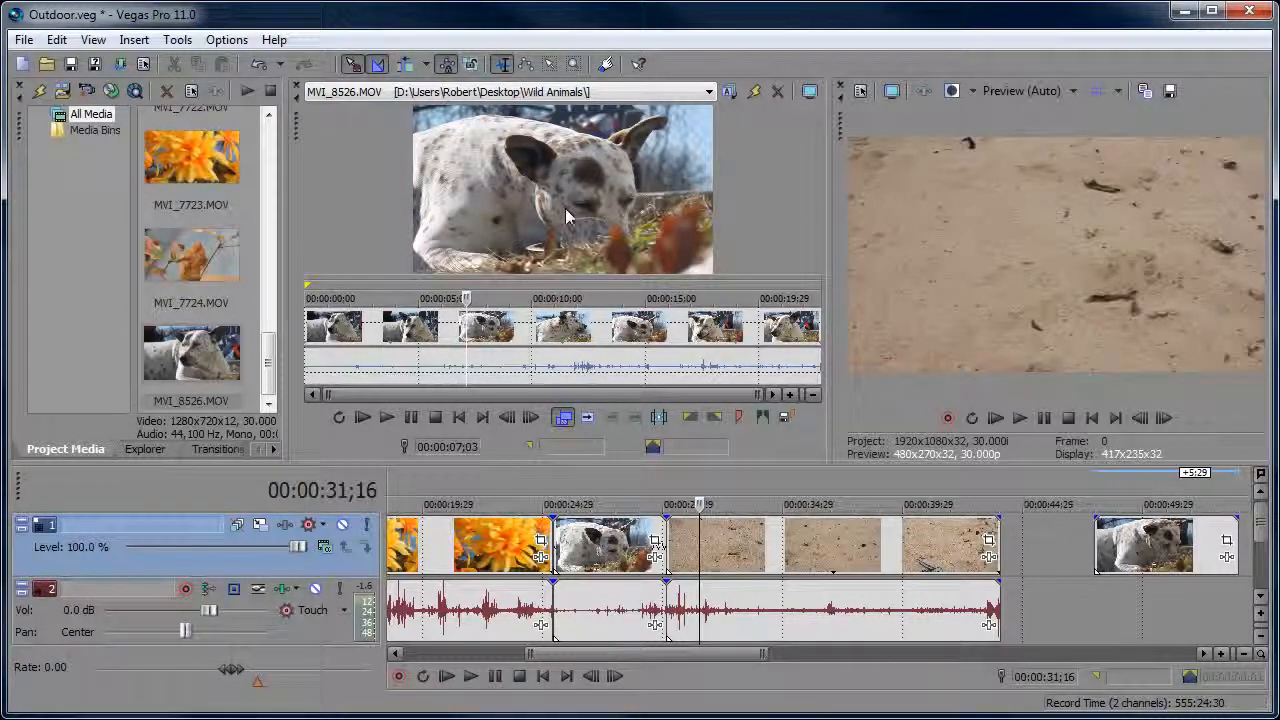
right_click(582, 160)
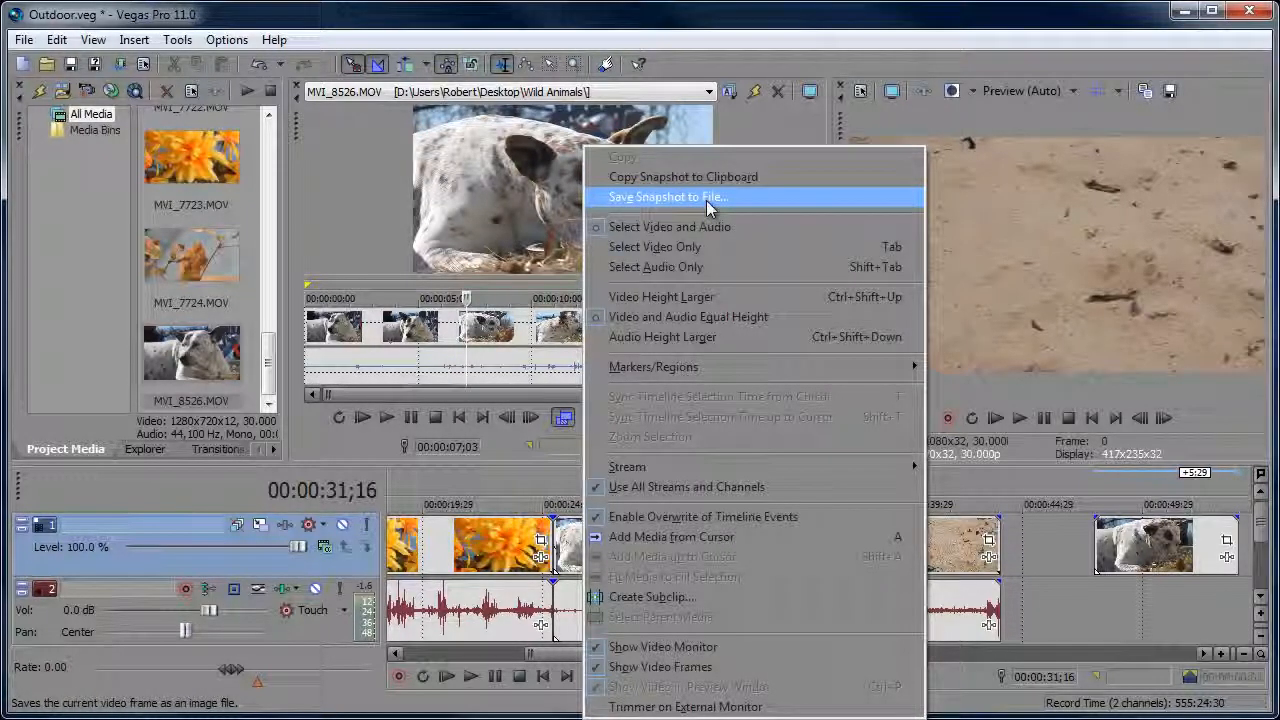
click(531, 209)
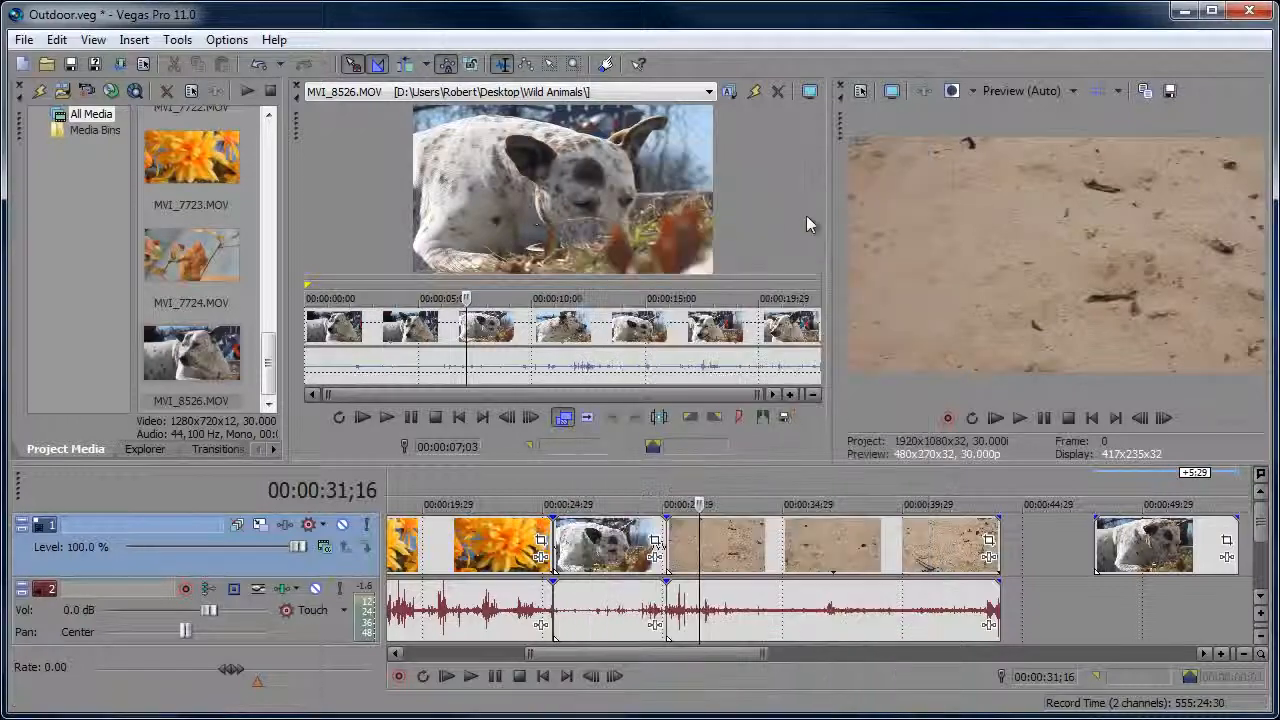
right_click(762, 214)
click(564, 199)
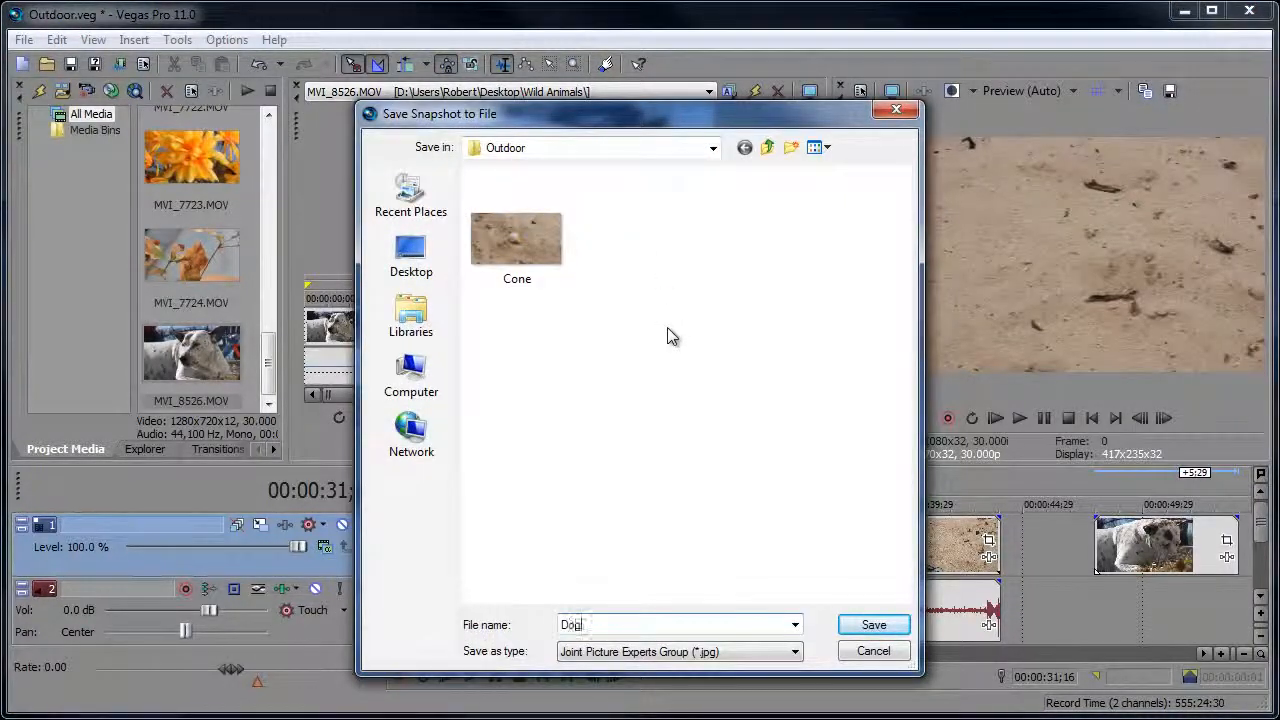
text(Dog)
key(Return)
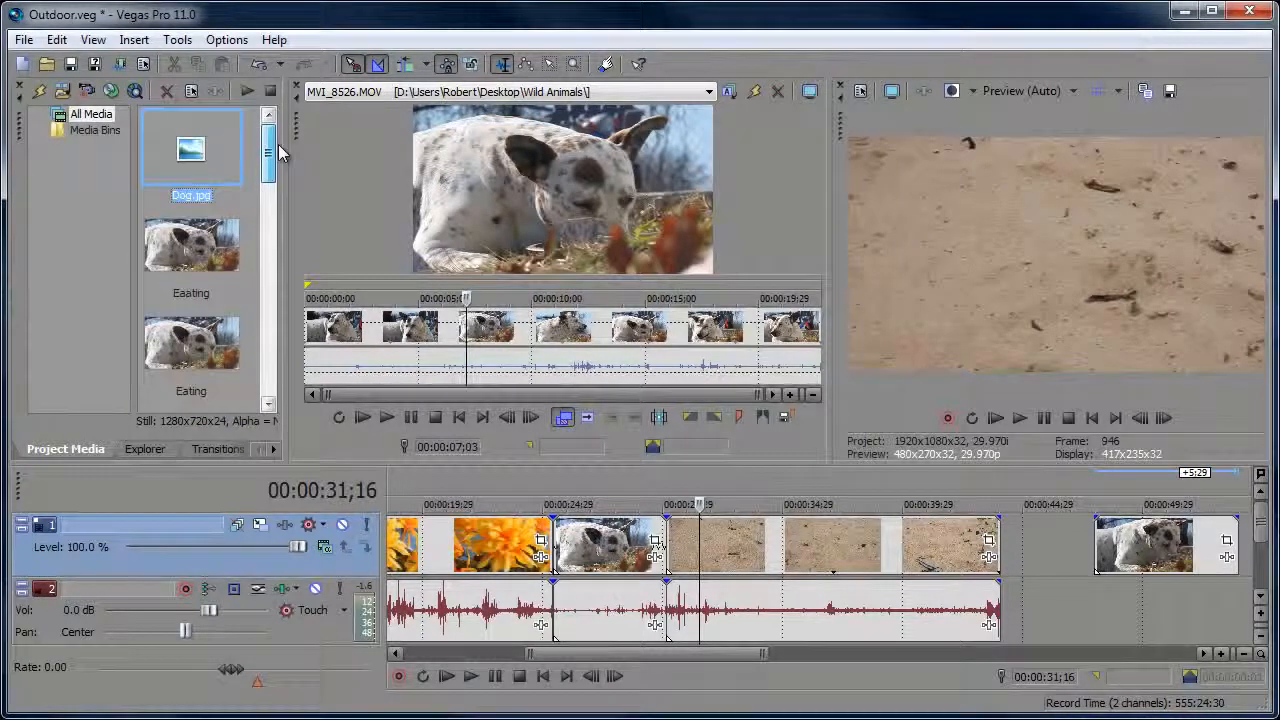
Add Dog.jpg to the video track in the gap after the sand clip and mark a short time selection above it
drag(214, 156, 1018, 560)
click(1054, 482)
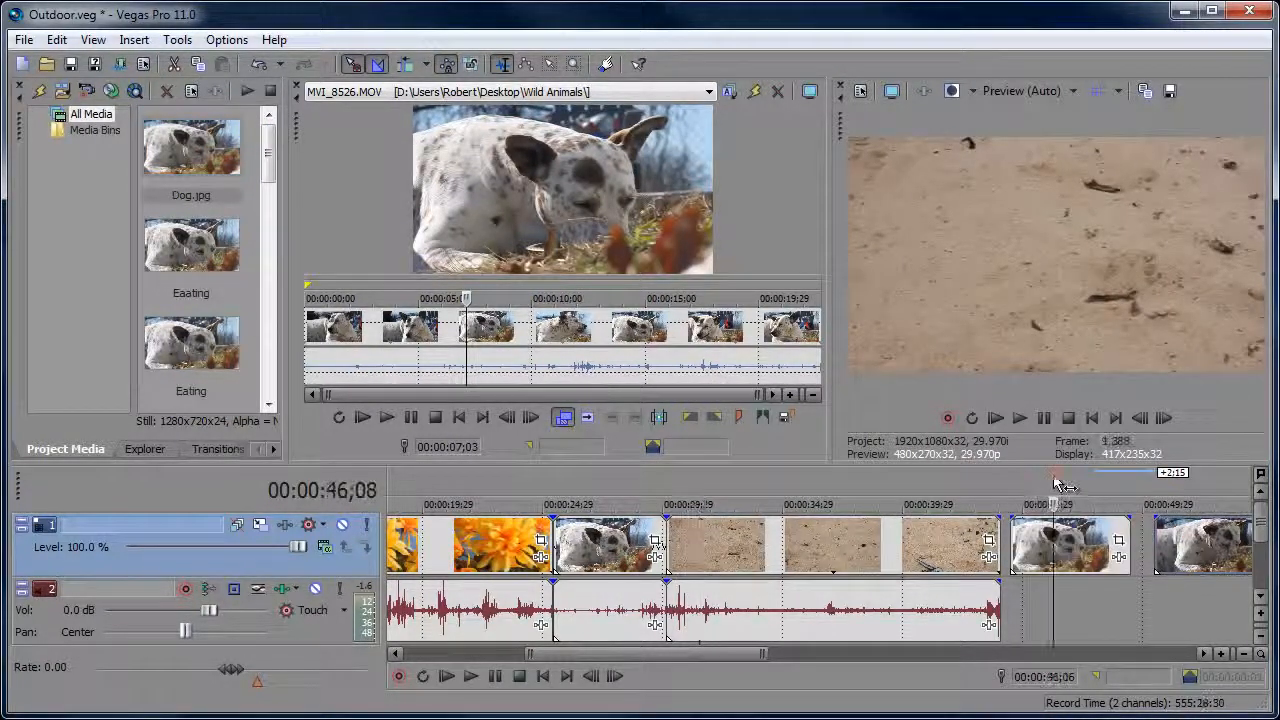
drag(1038, 487, 1081, 487)
click(768, 488)
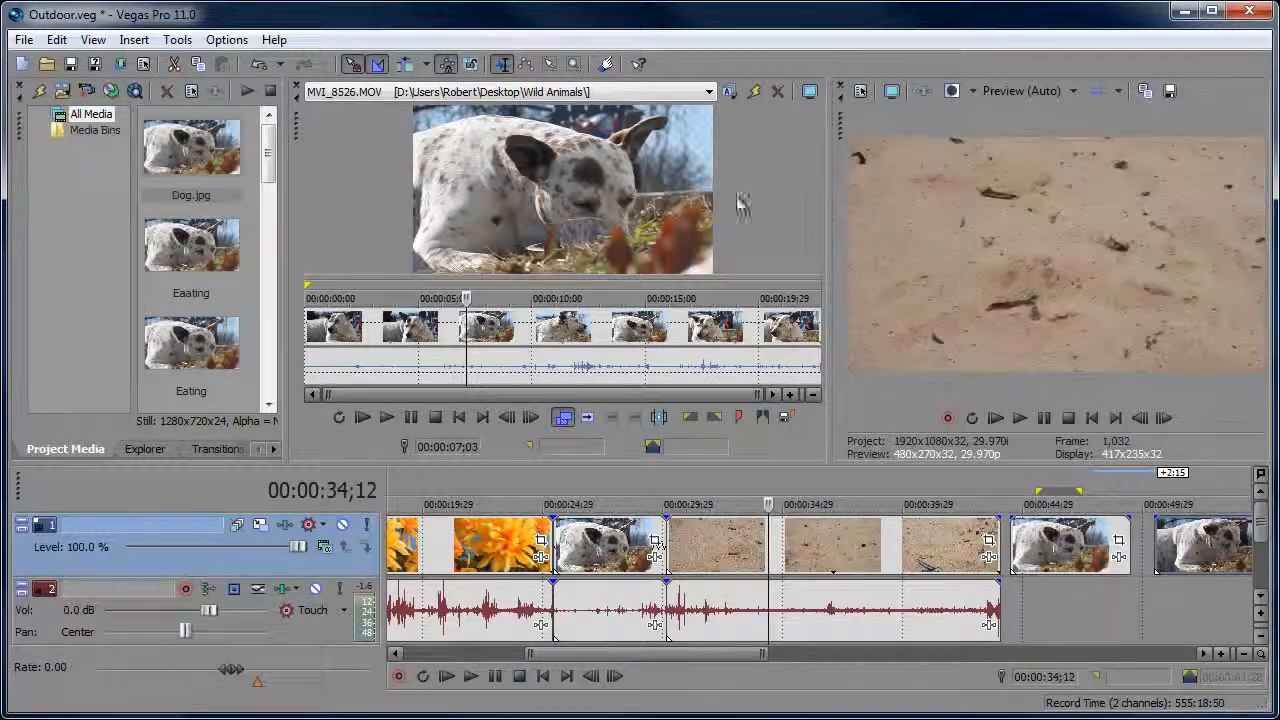
Hide the video frames in the Trimmer and check the Open in Audio Editor command for its audio
right_click(507, 320)
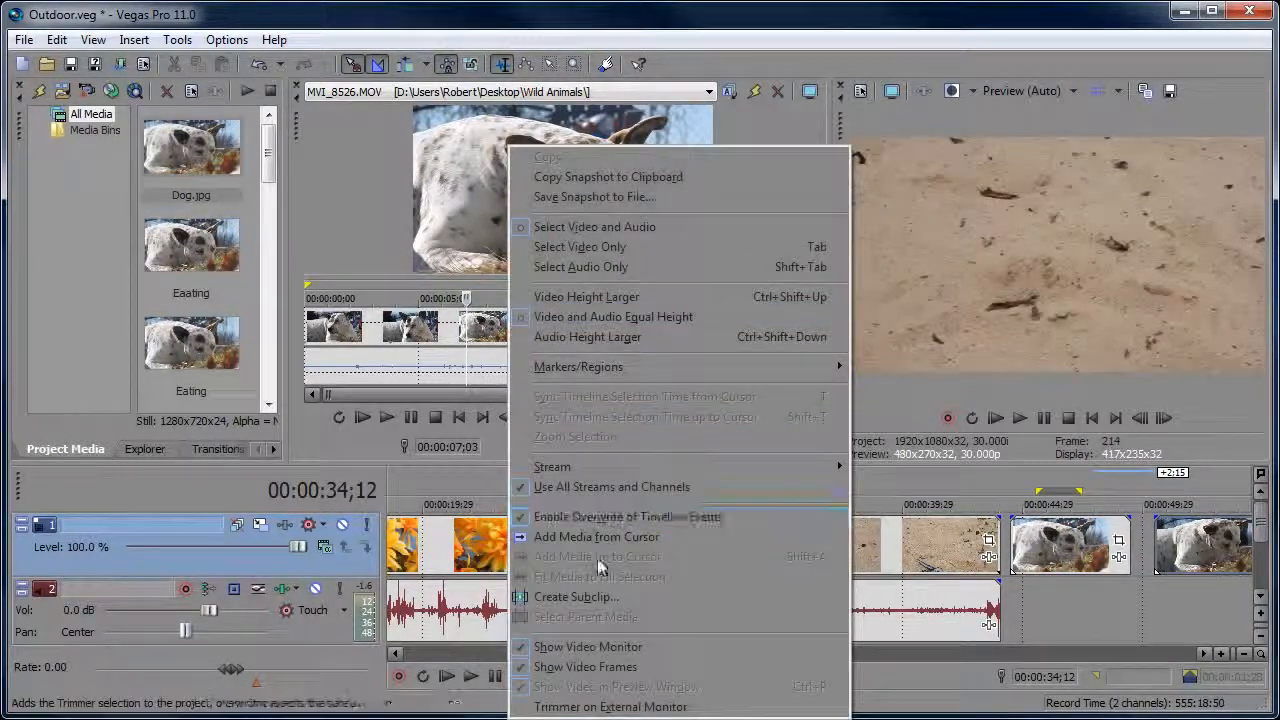
click(600, 666)
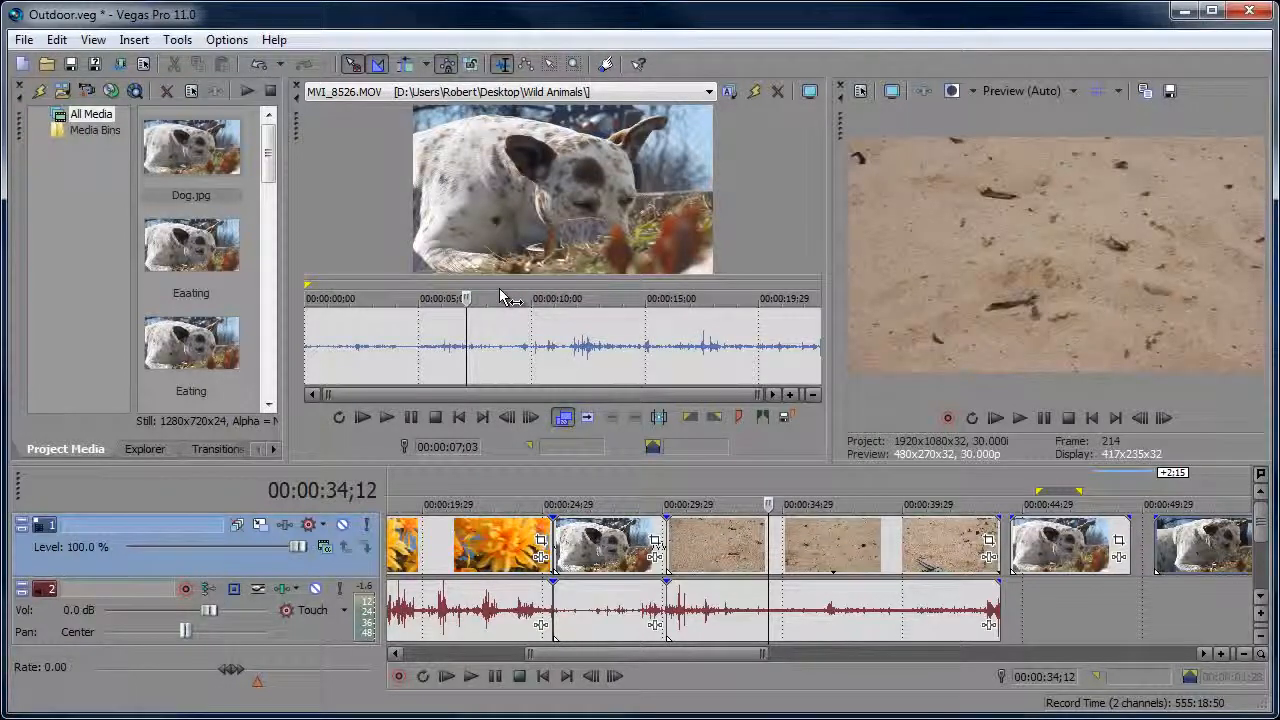
right_click(517, 349)
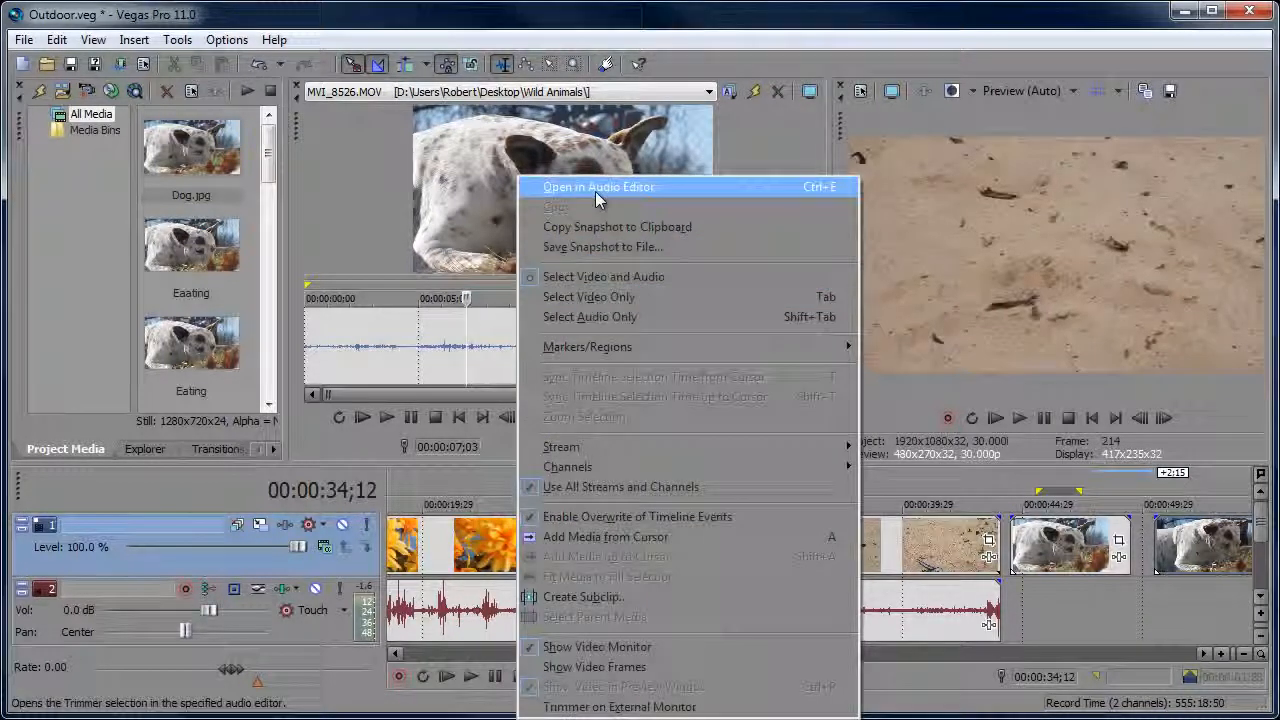
click(548, 42)
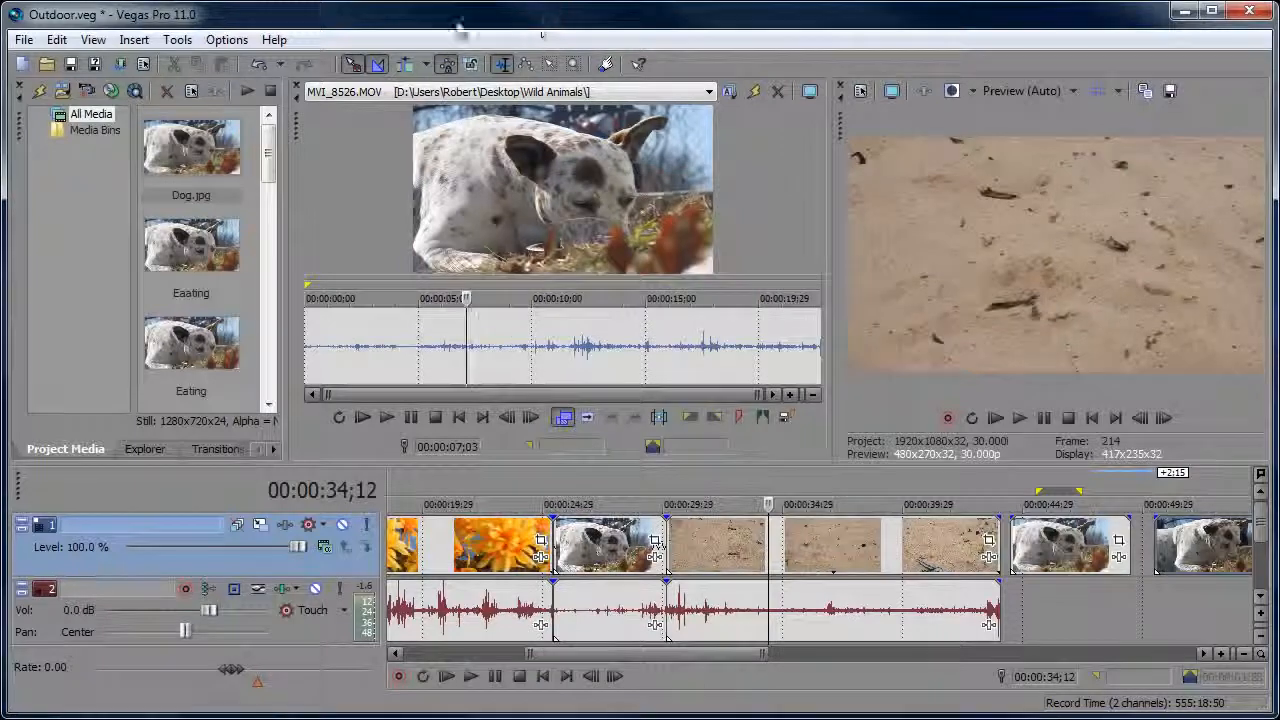
Check the preferred audio editor setting in the Audio preferences and close them without applying changes
click(227, 39)
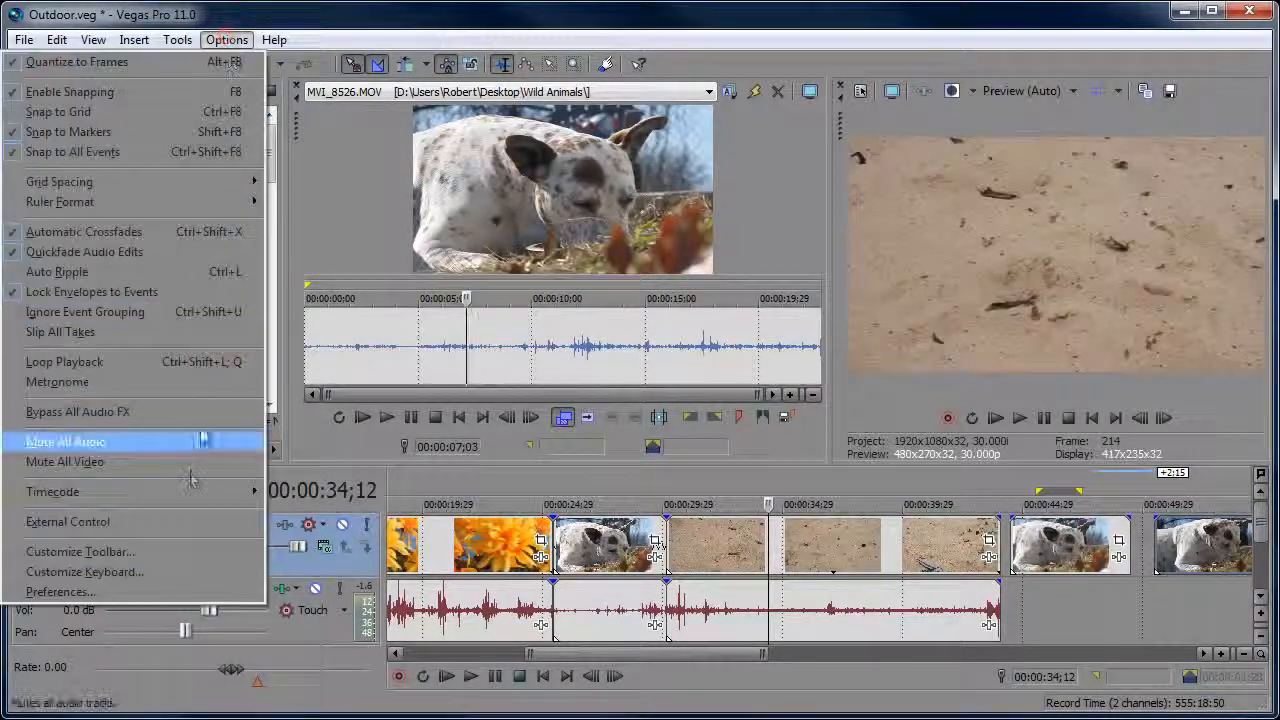
click(161, 590)
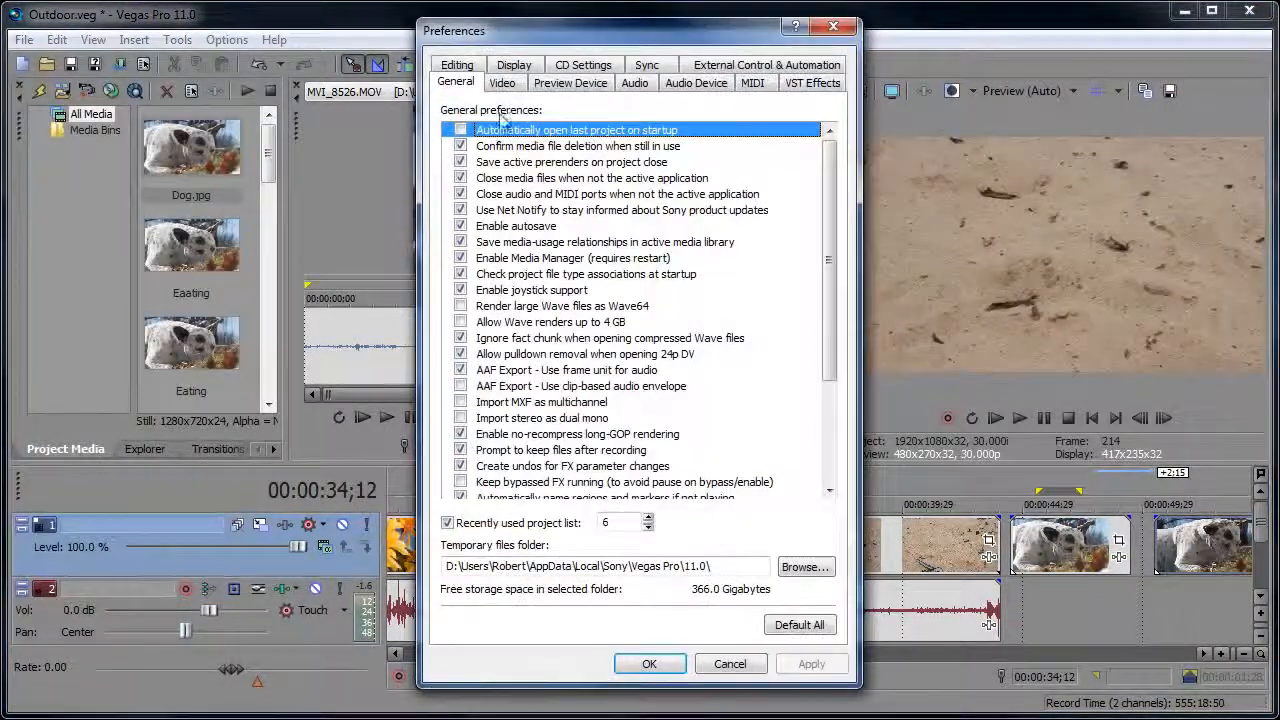
click(637, 84)
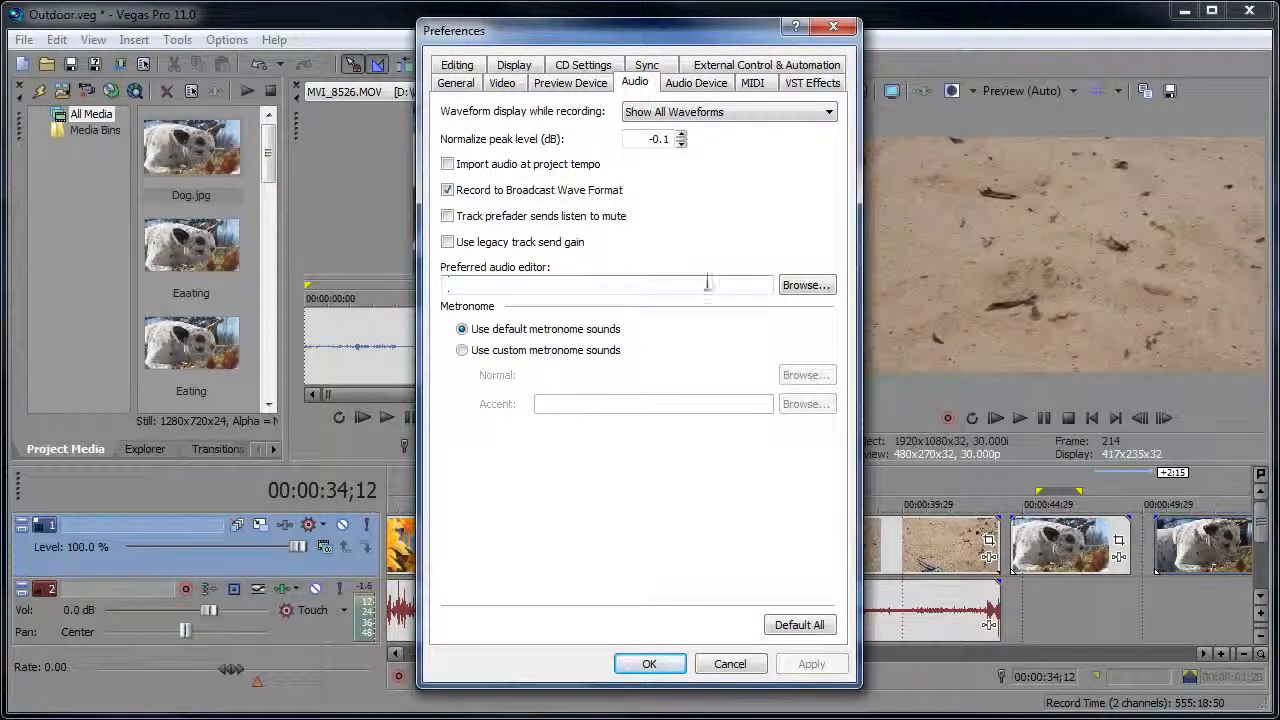
click(729, 663)
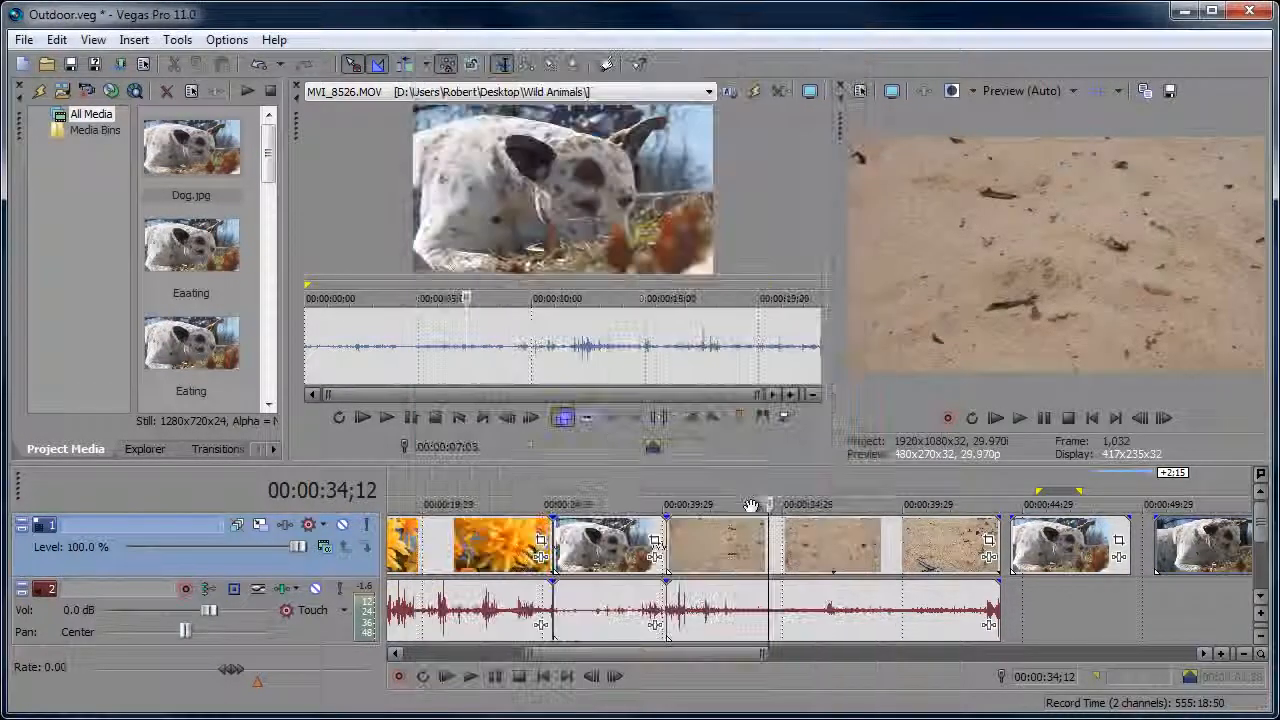